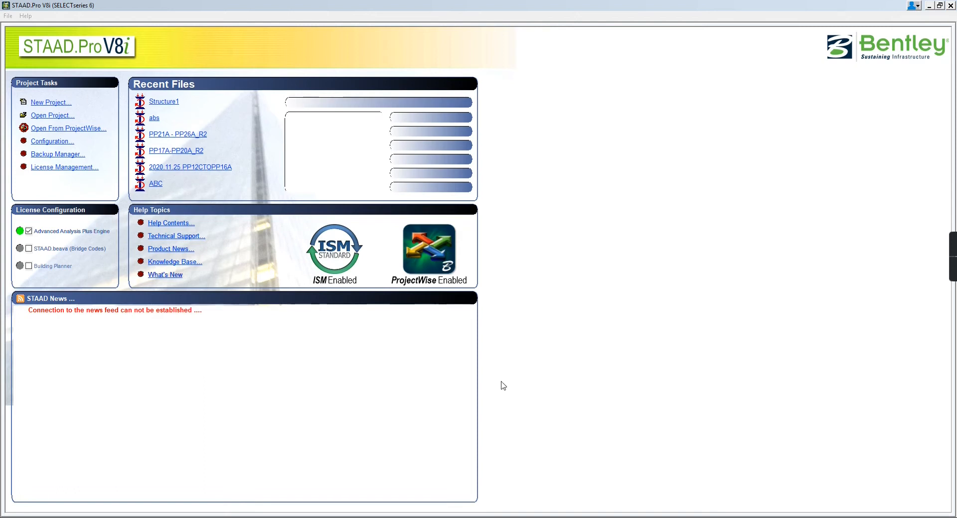
- Create a new Space model named Structure1 in metres and kilonewtons, overwriting the existing file and starting with Add Beam
click(53, 103)
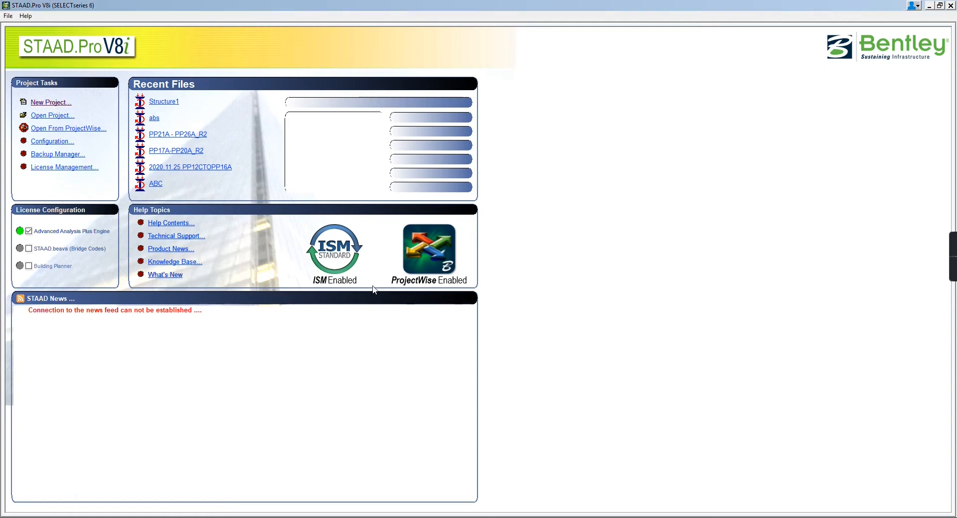
click(652, 357)
click(376, 199)
click(494, 391)
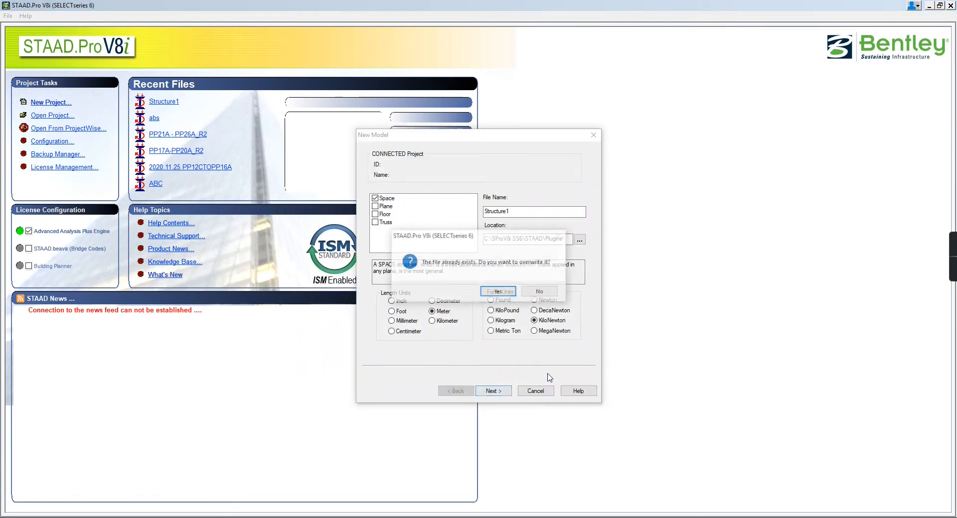
click(500, 291)
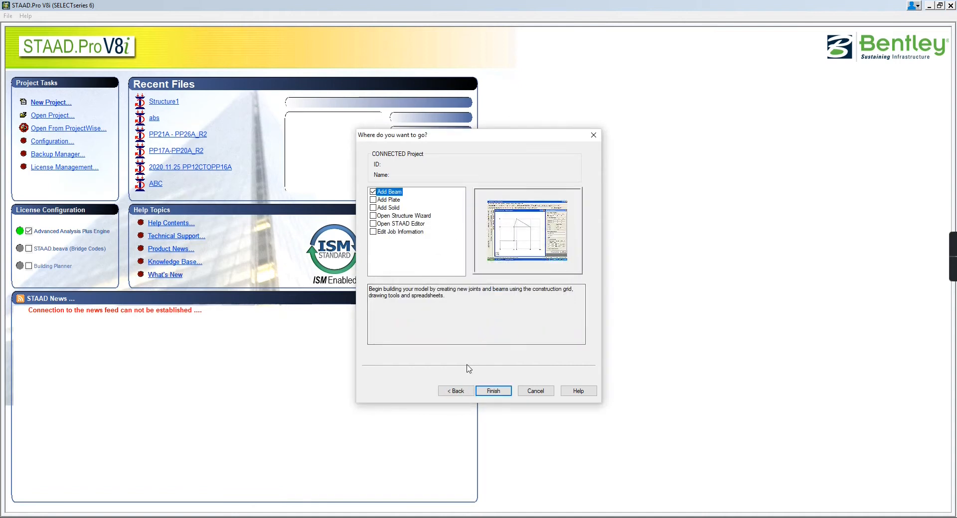
click(492, 391)
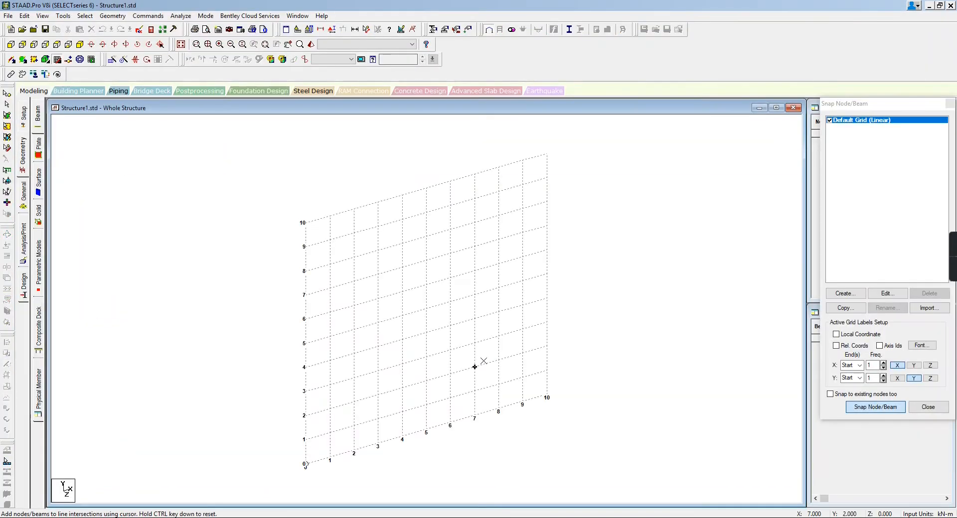
- Change the default linear grid's plane to X-Z
click(888, 294)
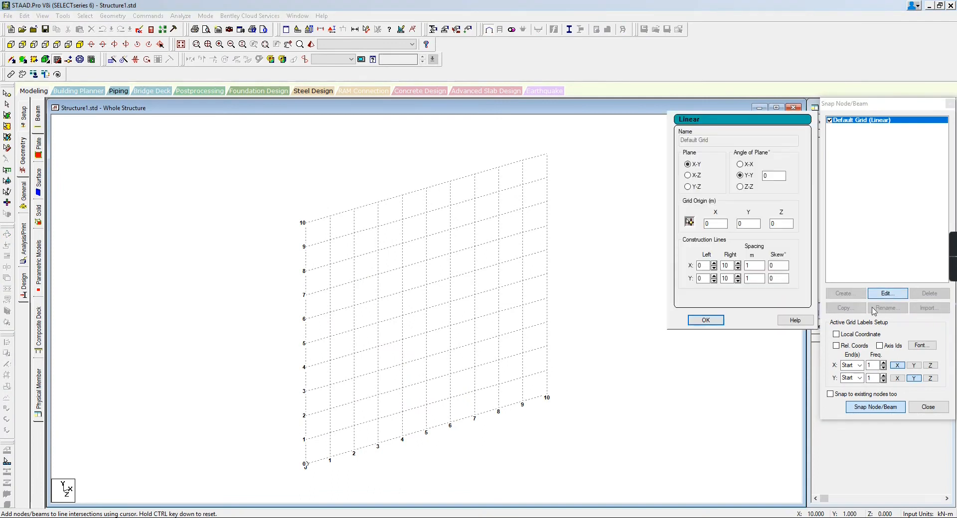
click(688, 176)
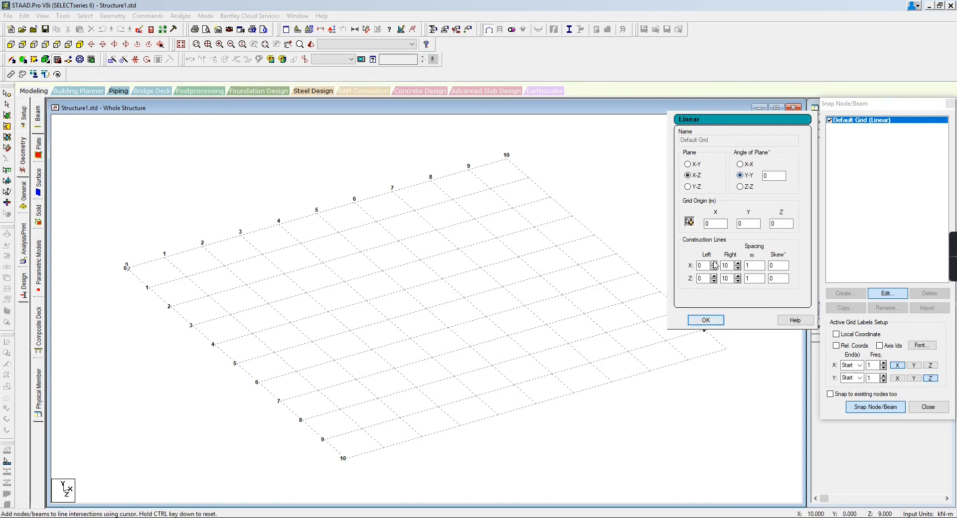
click(706, 320)
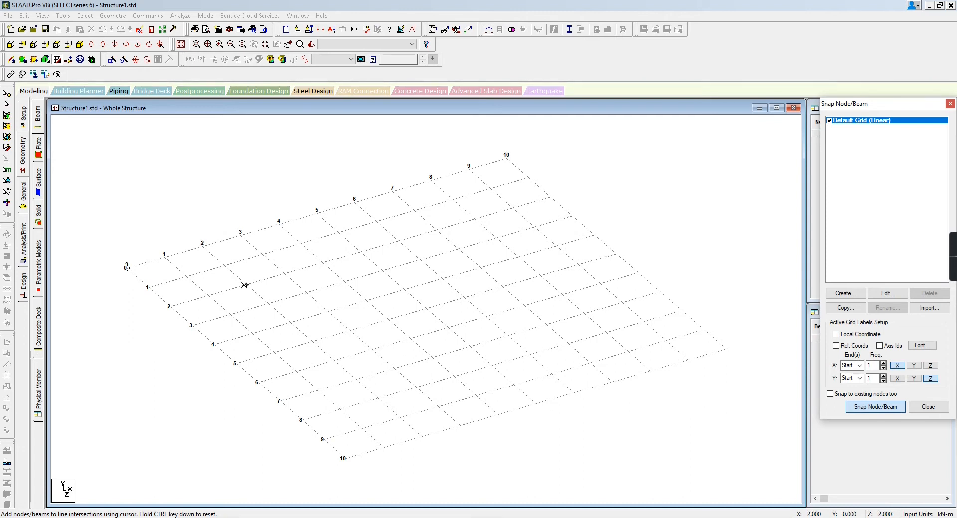
- Place a node at the grid origin and paste a copy of it 5 m away in X
click(127, 267)
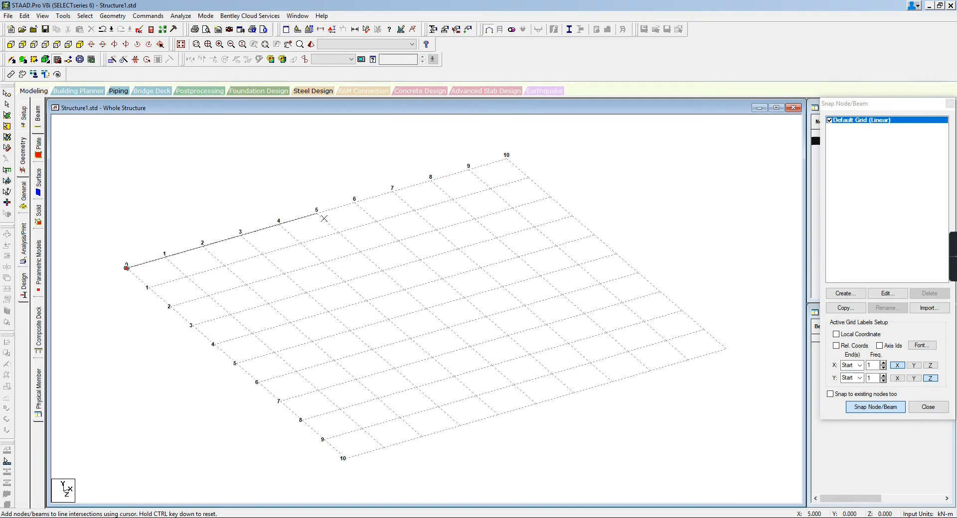
click(8, 106)
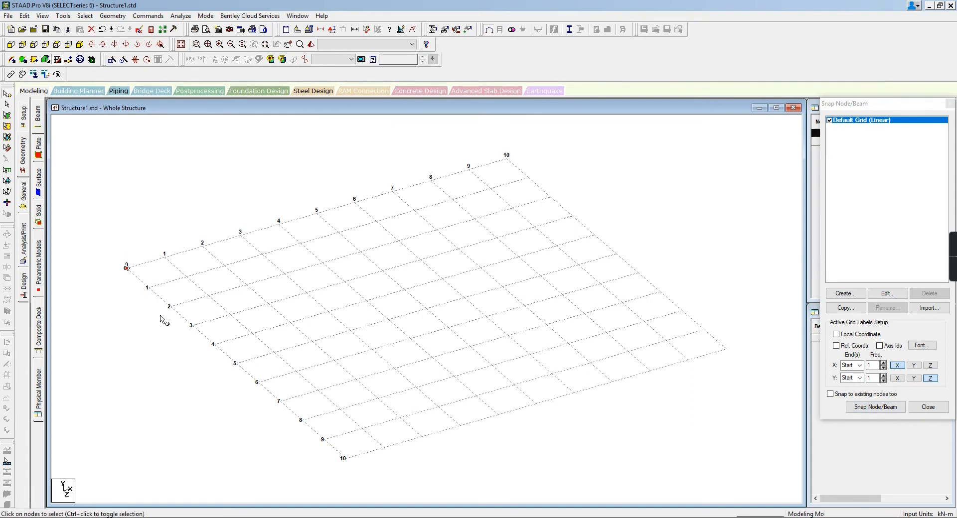
key(ctrl+v)
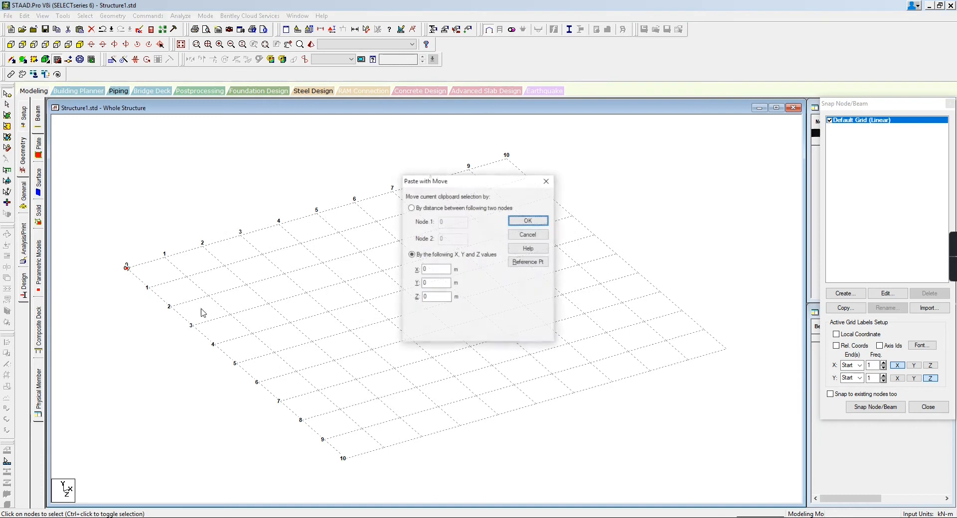
click(428, 283)
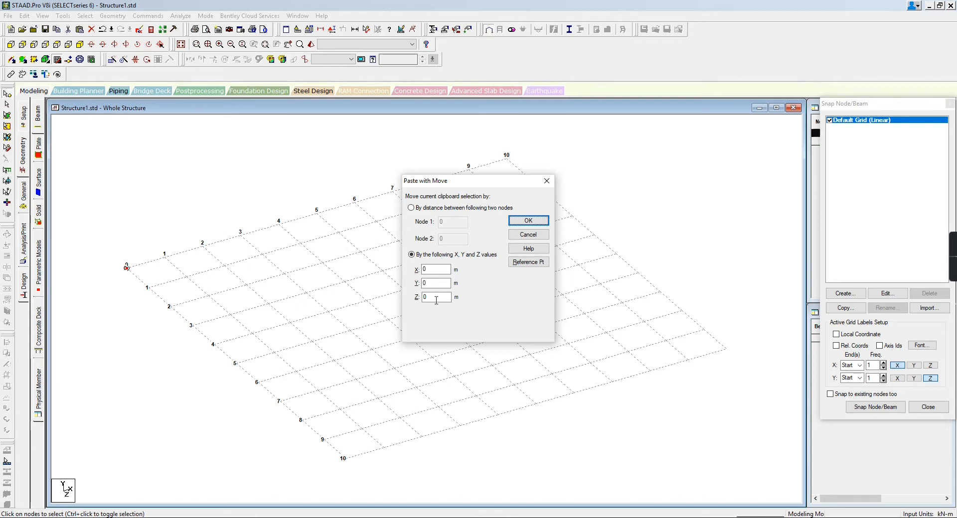
click(429, 270)
double_click(427, 269)
text(5)
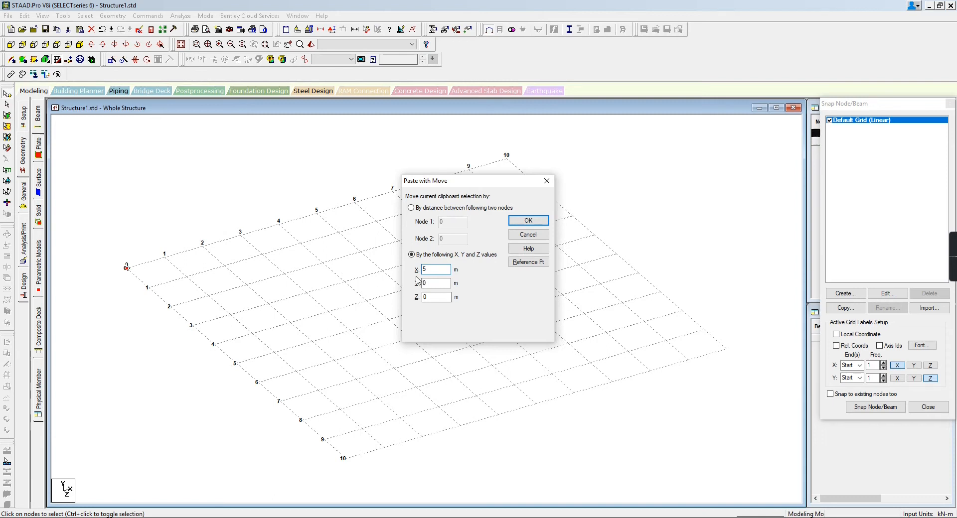
click(528, 221)
- Hide the snap grid, then select both base nodes and paste copies of them 4 m higher in Y
drag(106, 205, 379, 382)
click(221, 192)
click(25, 124)
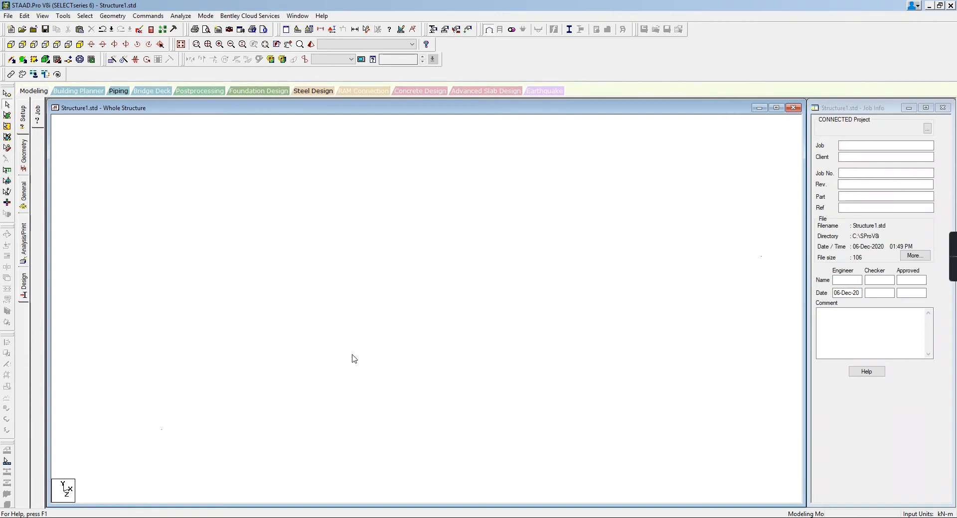
drag(103, 159, 651, 437)
click(7, 96)
drag(165, 169, 718, 455)
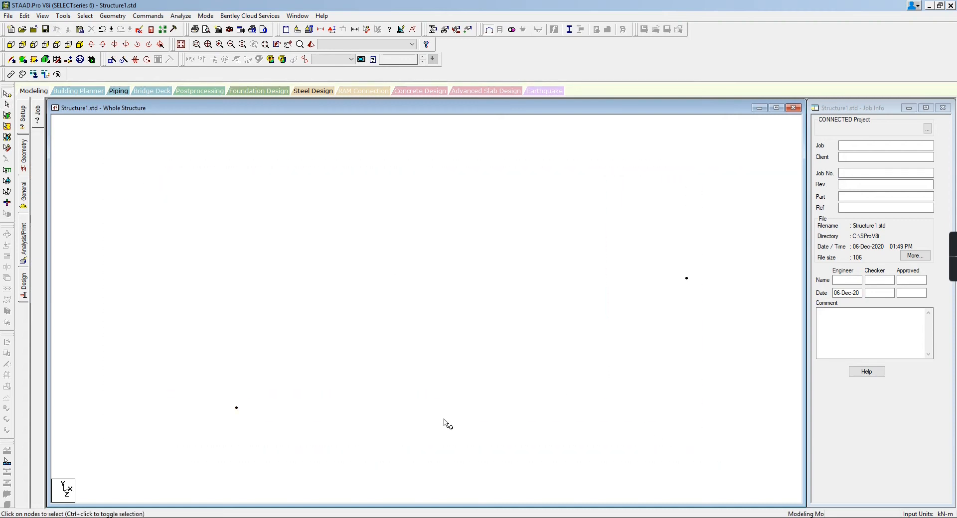
drag(290, 209, 620, 457)
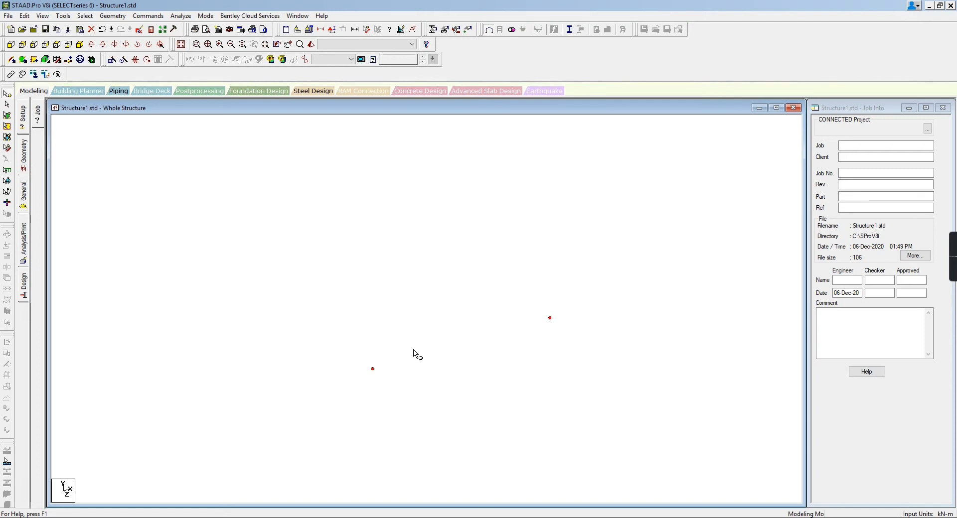
key(ctrl+v)
click(421, 283)
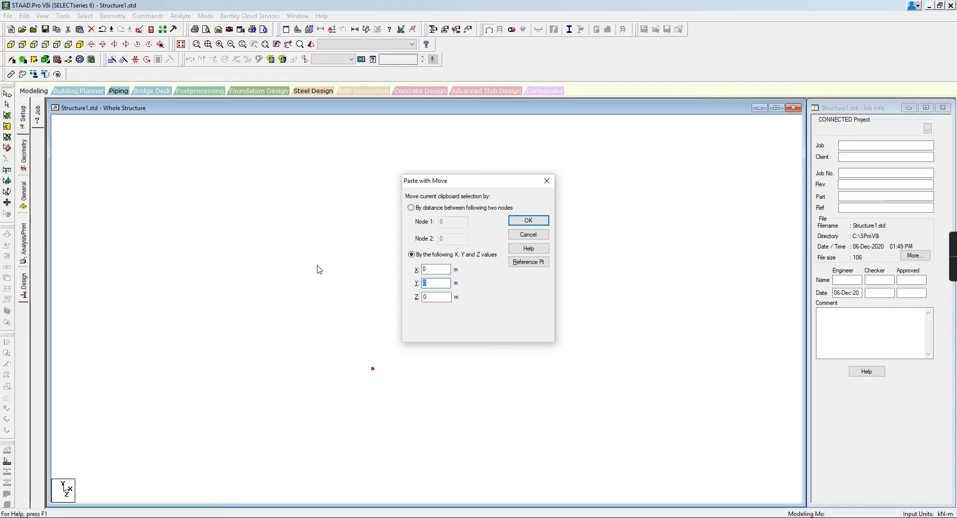
text(4)
click(538, 220)
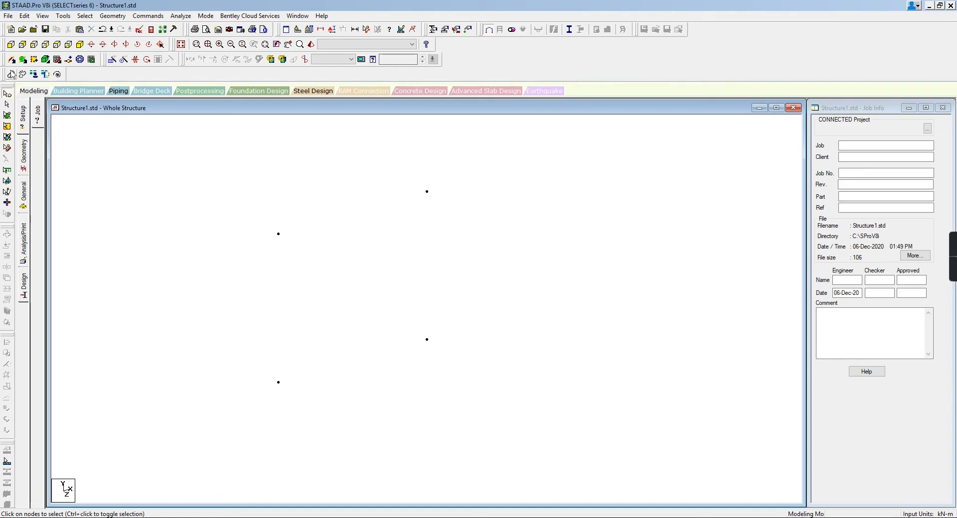
- Add two vertical members between the lower and upper nodes and a beam joining the two upper nodes
click(12, 61)
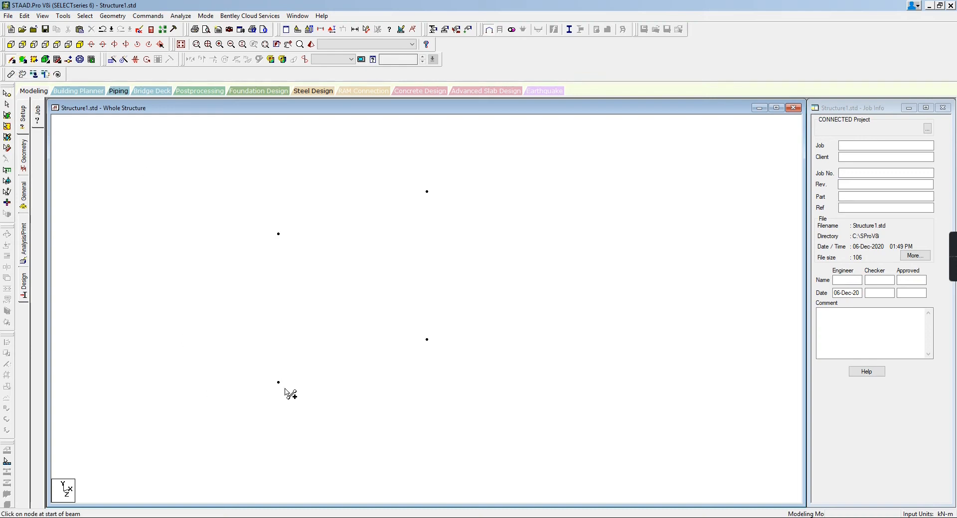
drag(13, 61, 20, 78)
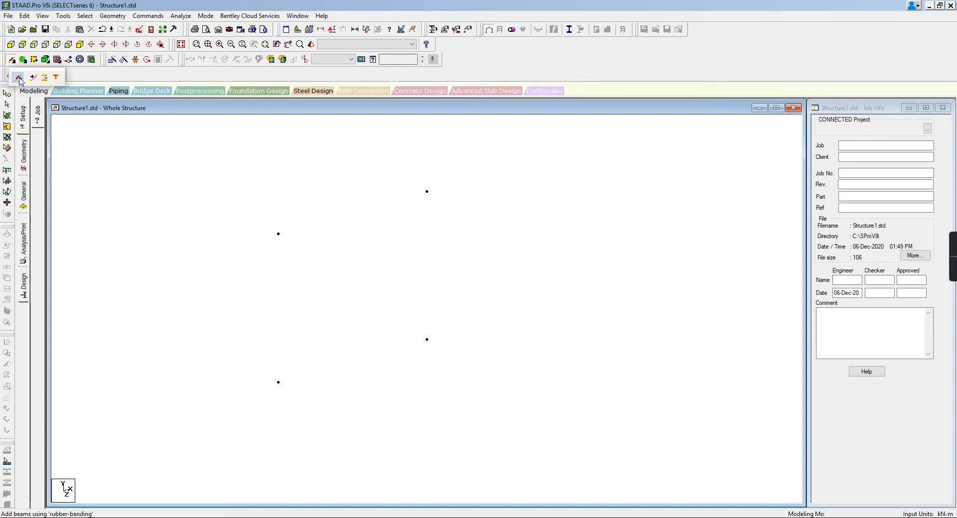
click(20, 78)
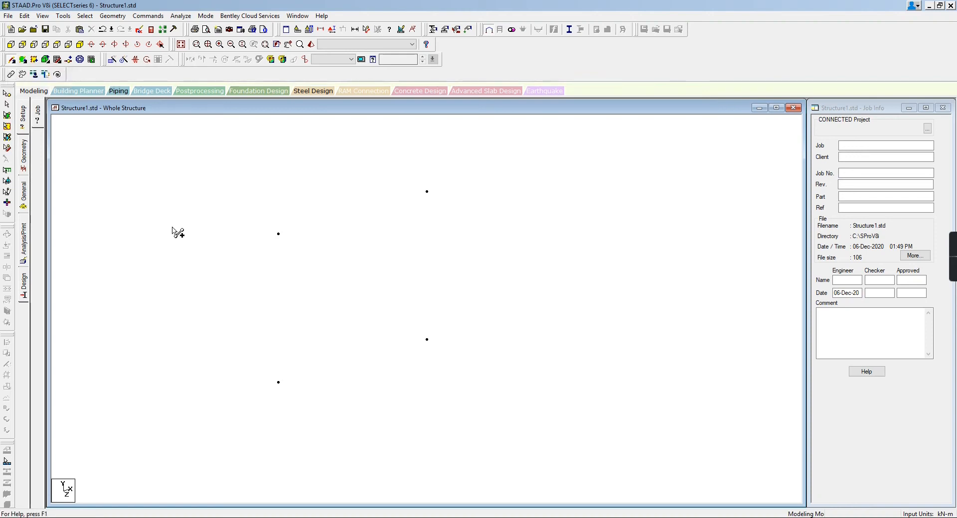
drag(279, 383, 278, 234)
mouse_move(428, 340)
mouse_down()
mouse_move(412, 239)
mouse_move(427, 192)
mouse_up()
drag(278, 234, 426, 192)
key(Escape)
scroll(479, 279, down, 3)
middle_drag(469, 291, 449, 297)
scroll(449, 335, up, 4)
scroll(449, 291, up, 1)
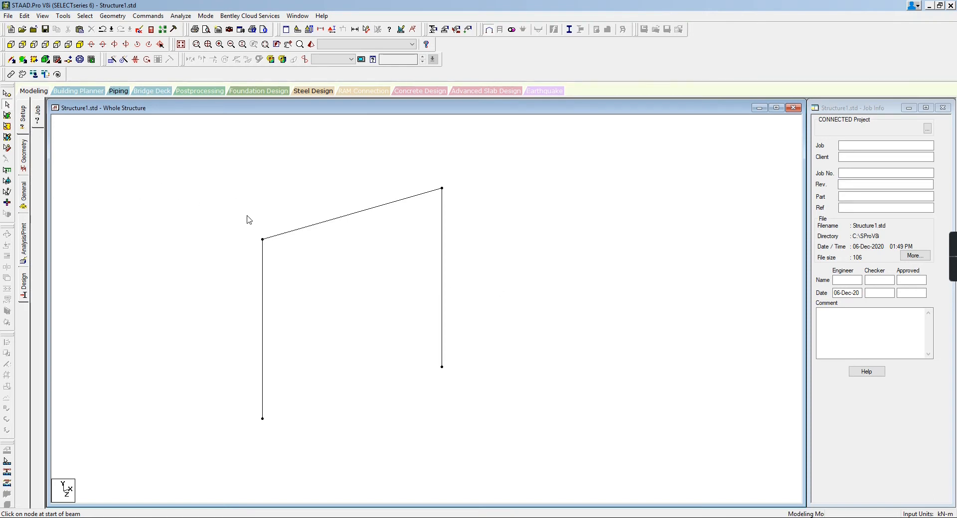
- Define a rectangular concrete section with YD 0.4 m and ZD 0.4 m and add it to the section list
drag(178, 160, 523, 465)
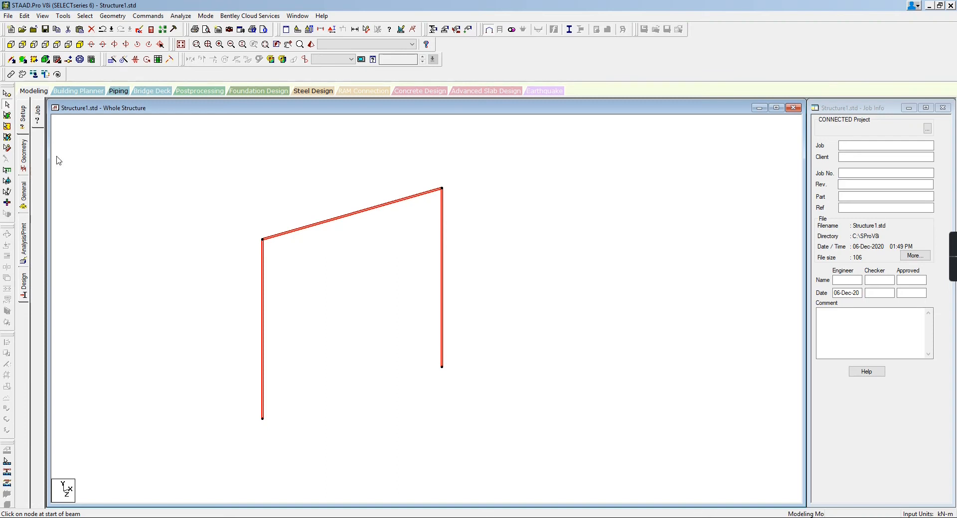
click(24, 193)
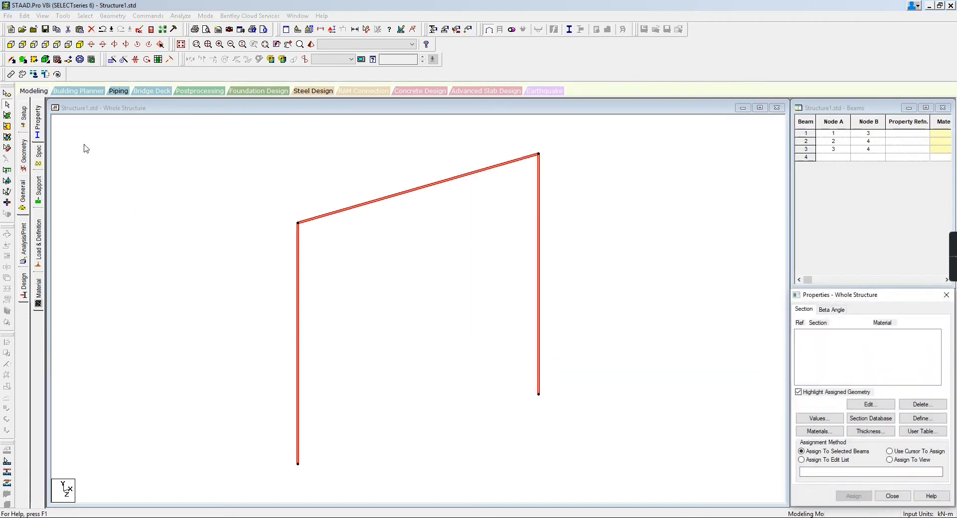
click(922, 419)
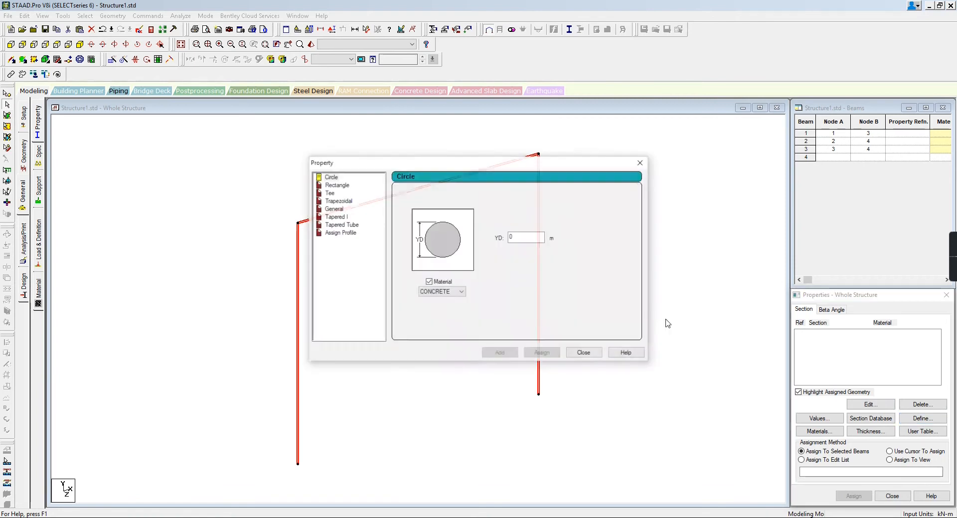
click(336, 185)
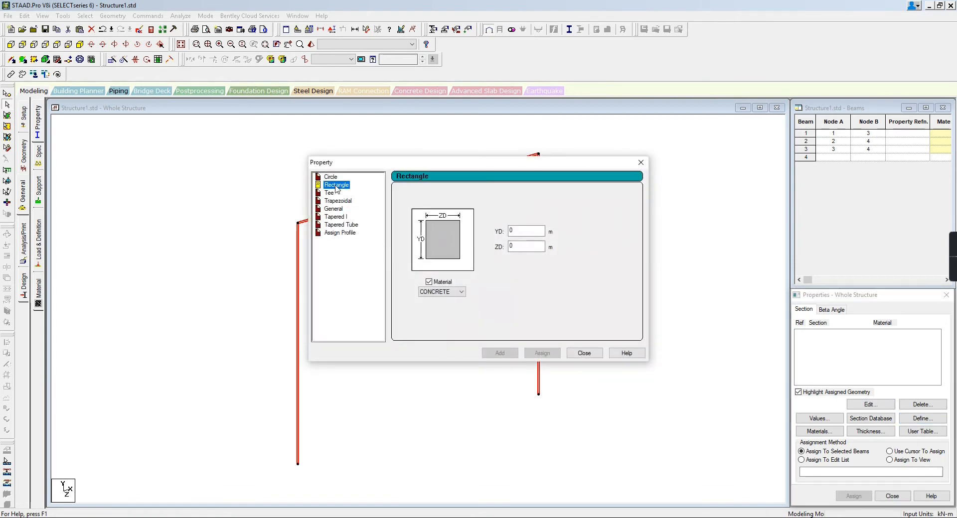
click(455, 292)
click(430, 300)
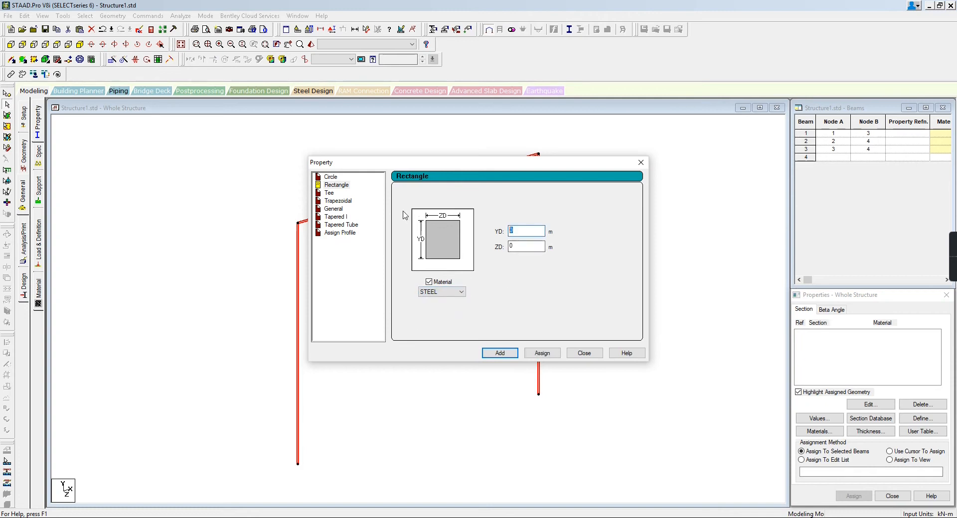
text(.4)
key(Tab)
text(0.4)
click(453, 294)
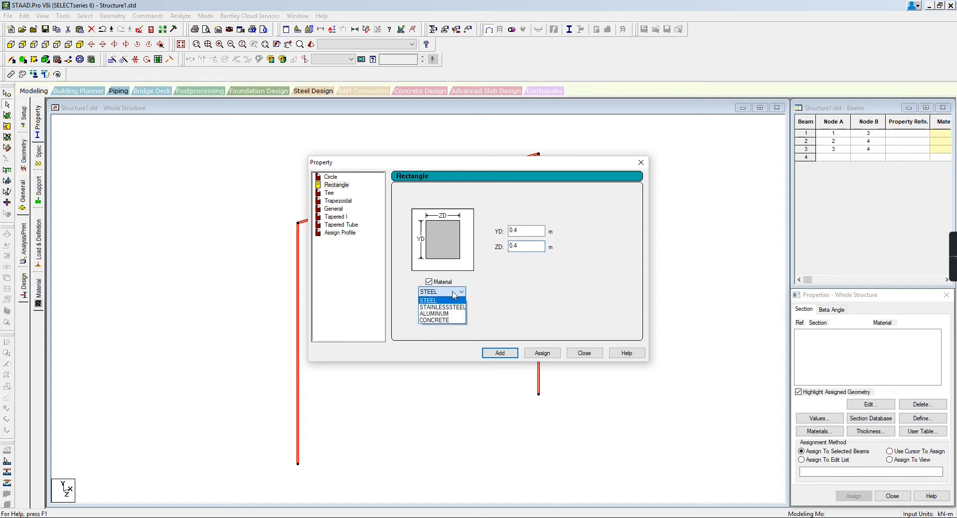
click(434, 320)
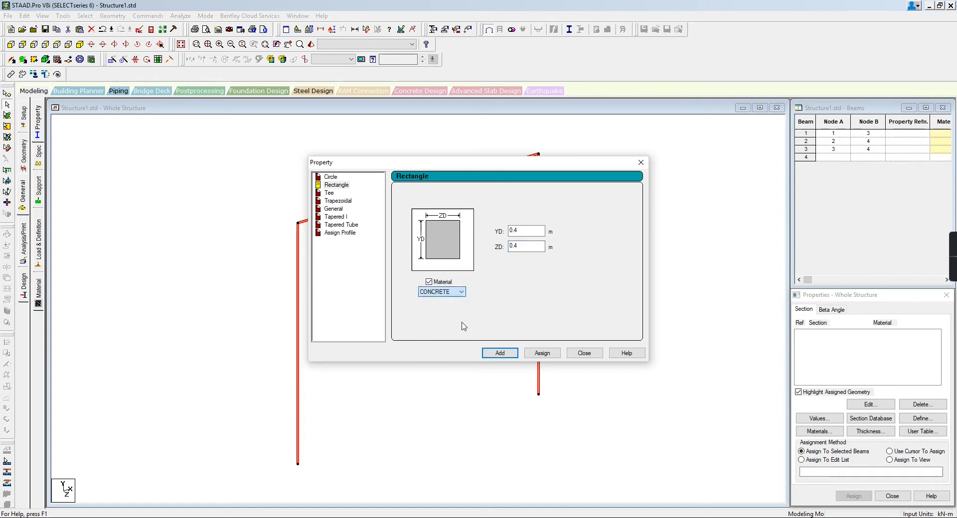
click(508, 355)
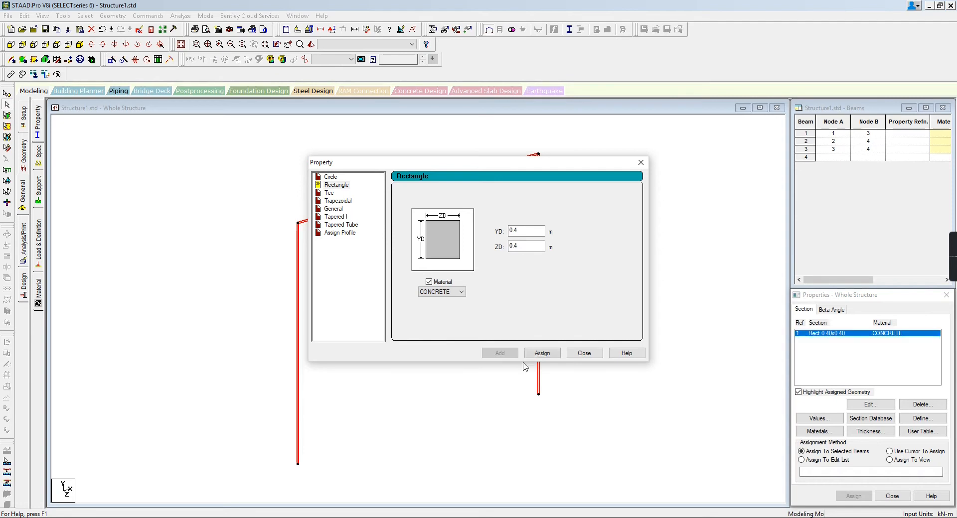
click(635, 360)
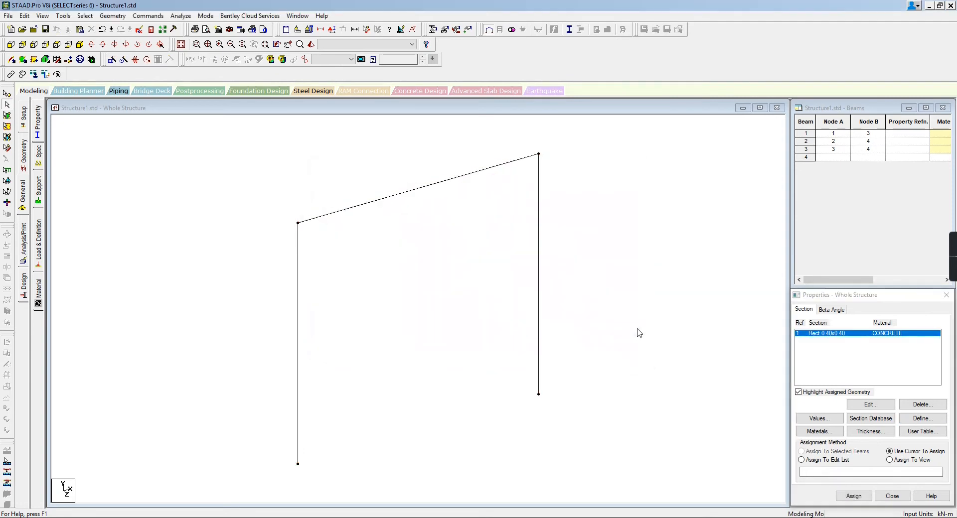
- Assign the Rect 0.40x0.40 section to the two columns
drag(619, 238, 220, 480)
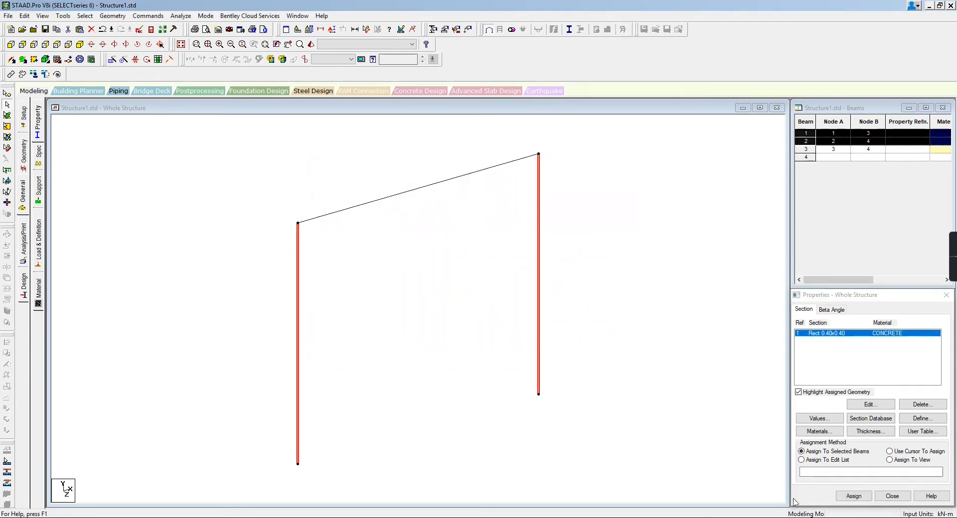
click(856, 496)
click(887, 425)
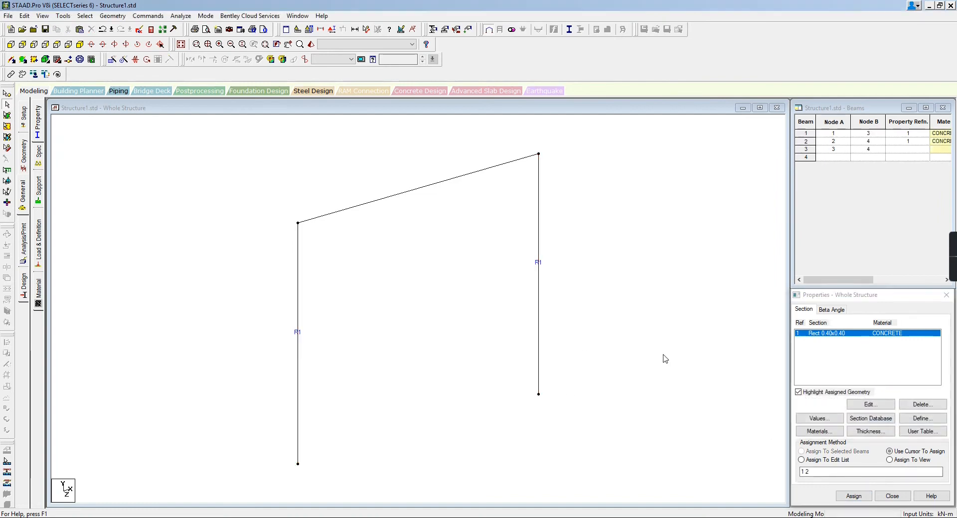
- Define a rectangular concrete section with YD 0.5 m and ZD 0.3 m and add it to the section list
click(931, 420)
click(641, 162)
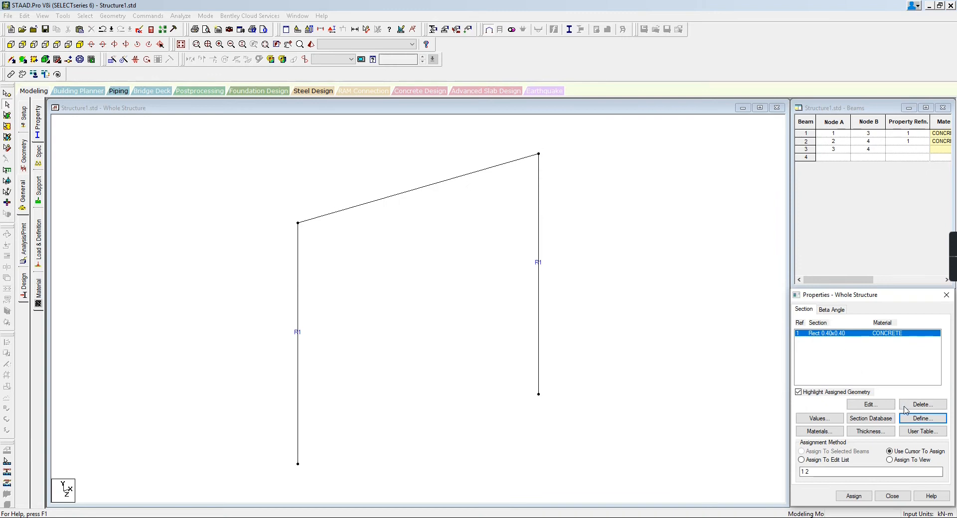
click(923, 419)
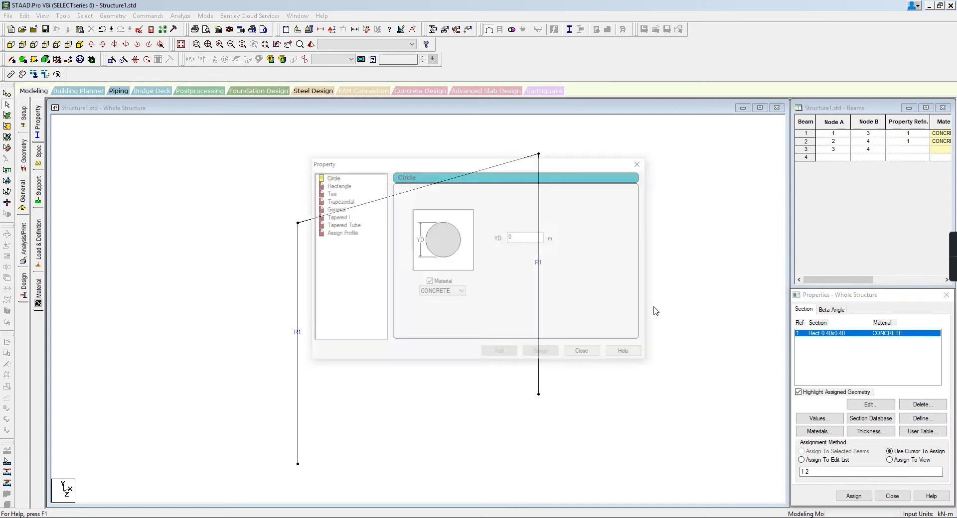
click(346, 186)
key(Tab)
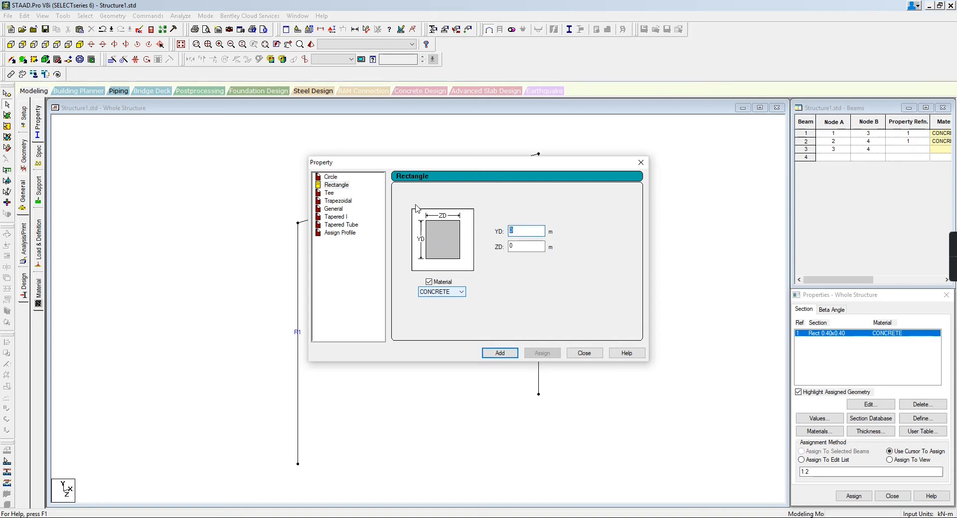
text(0.5)
key(Tab)
text(0)
click(512, 357)
click(584, 354)
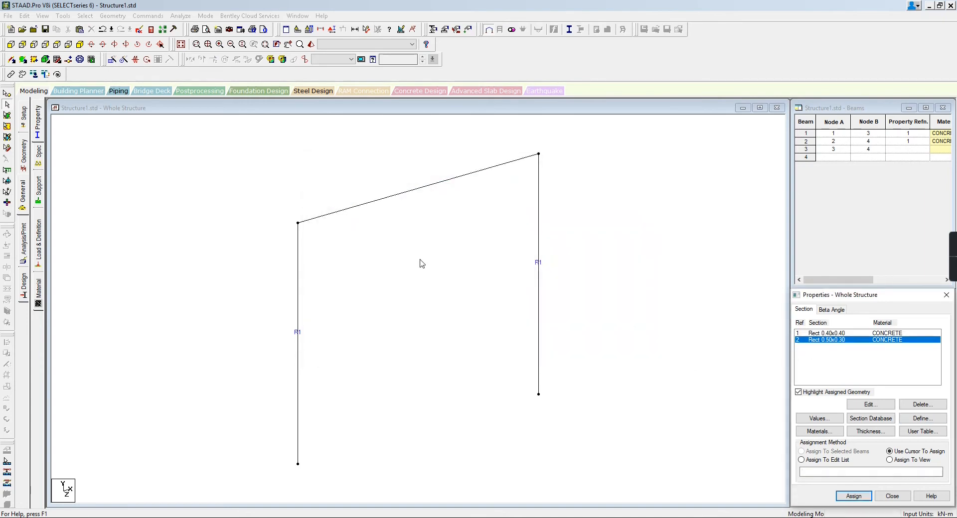
- Assign the Rect 0.50x0.30 section to the beam joining the two column tops
click(407, 192)
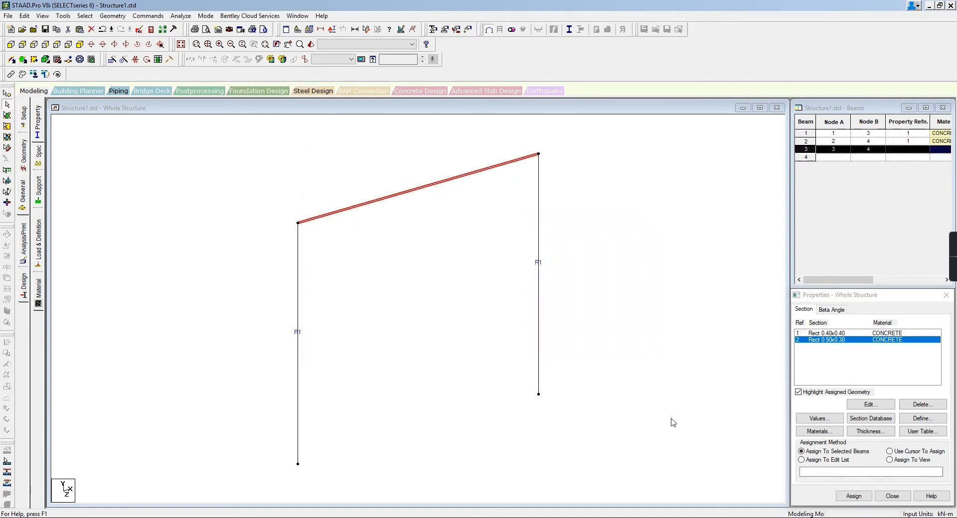
click(853, 497)
click(826, 424)
- Inspect the frame from the front, in a 3D rendering, and with its member sections drawn as outlines and as solids
scroll(421, 374, down, 2)
scroll(413, 364, up, 1)
click(10, 45)
scroll(416, 314, down, 1)
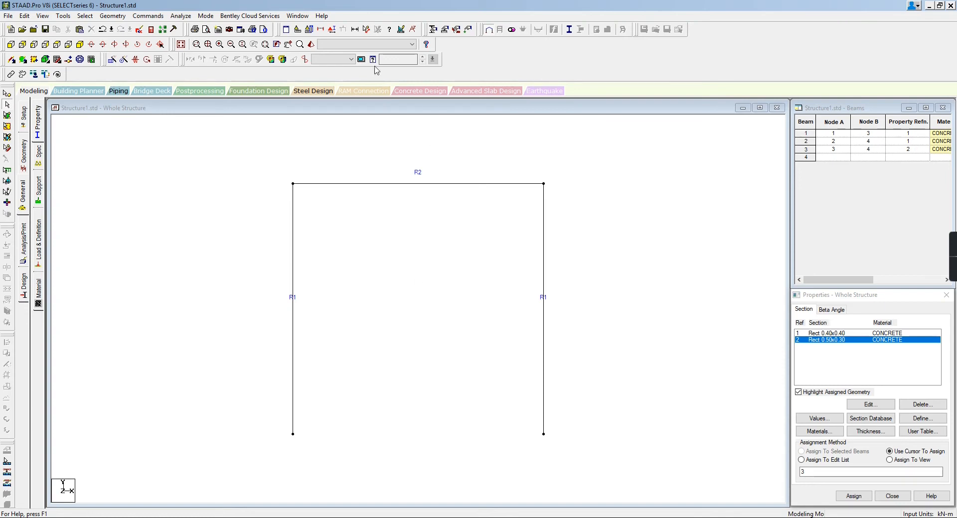
click(311, 45)
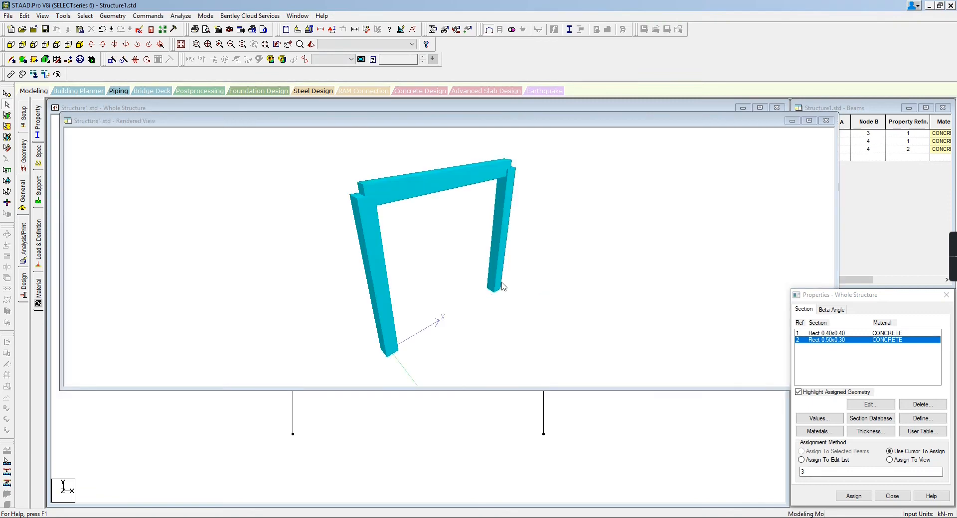
drag(502, 283, 360, 244)
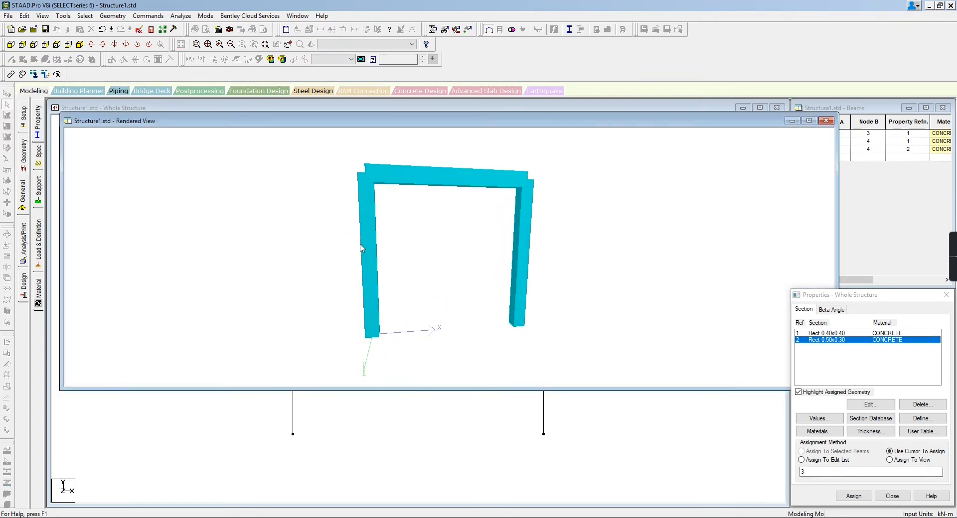
click(826, 121)
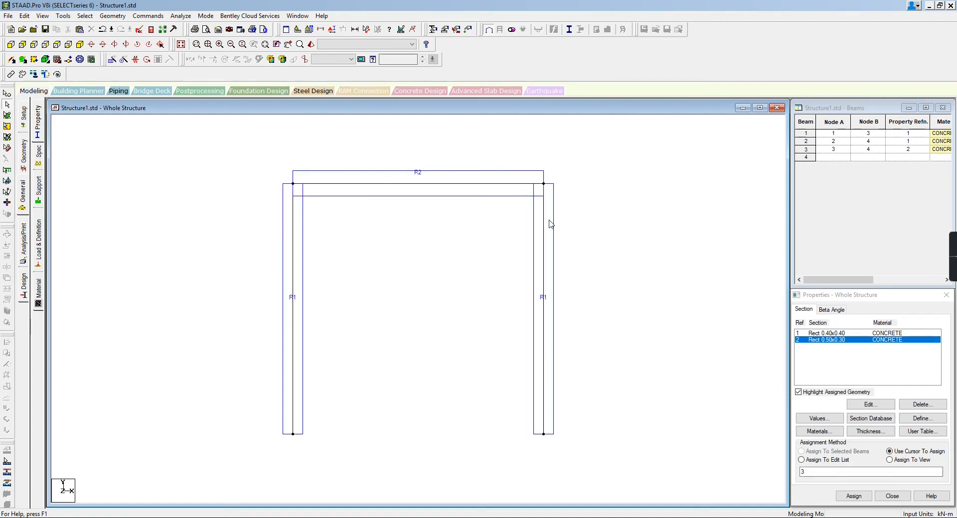
key(ctrl+2)
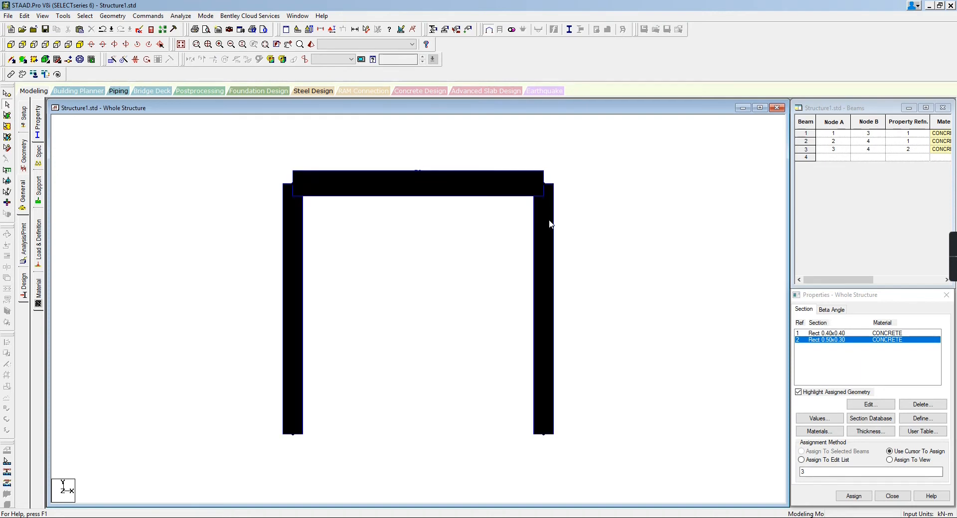
key(ctrl+1)
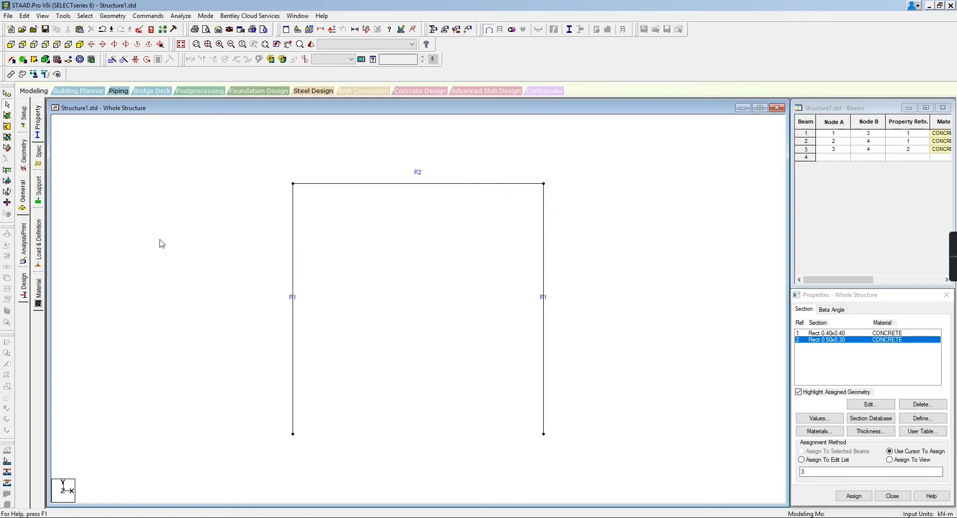
- Show the frame in isometric view and create a fixed support definition
scroll(579, 332, down, 2)
scroll(577, 329, up, 3)
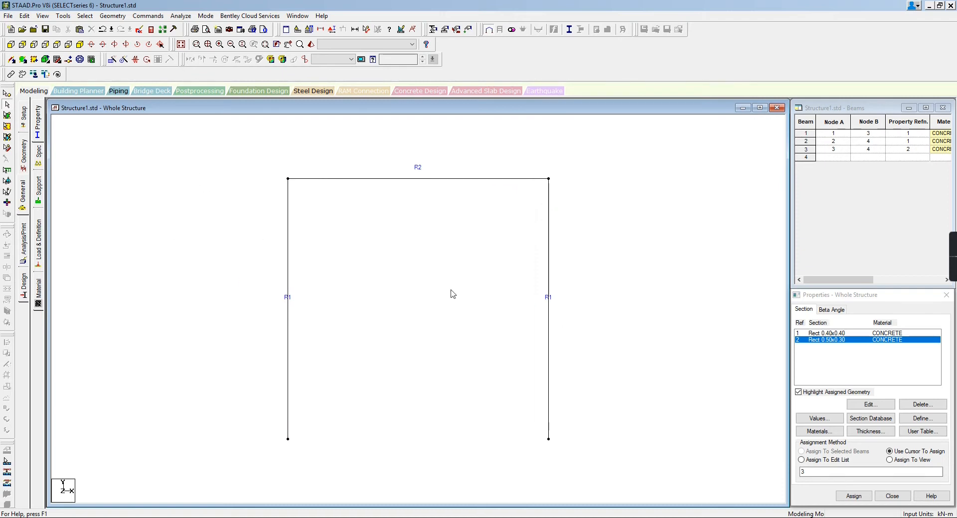
click(79, 43)
drag(556, 163, 225, 469)
click(156, 228)
click(38, 200)
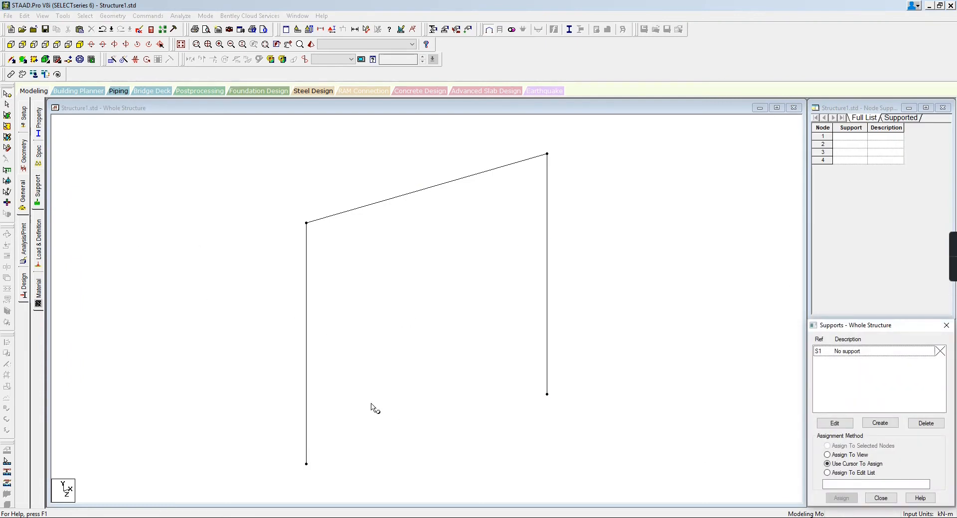
click(881, 424)
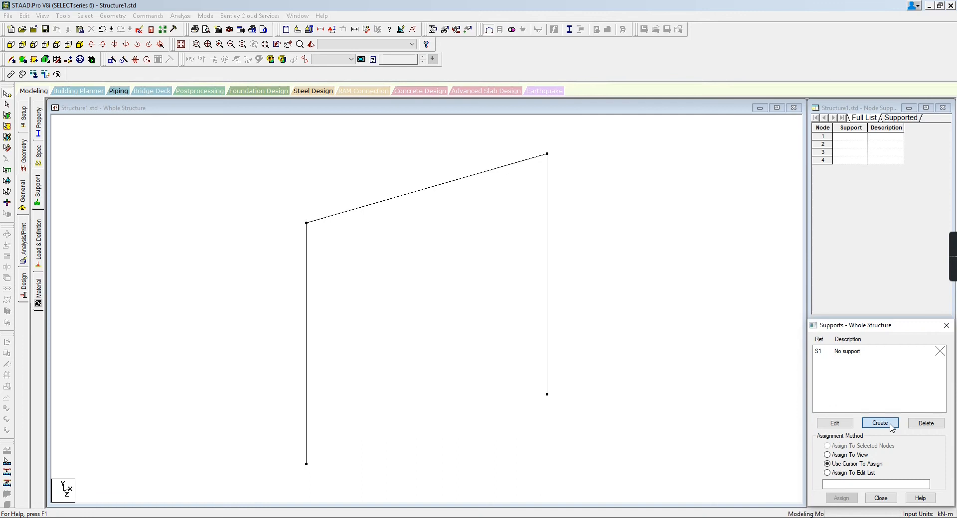
click(813, 508)
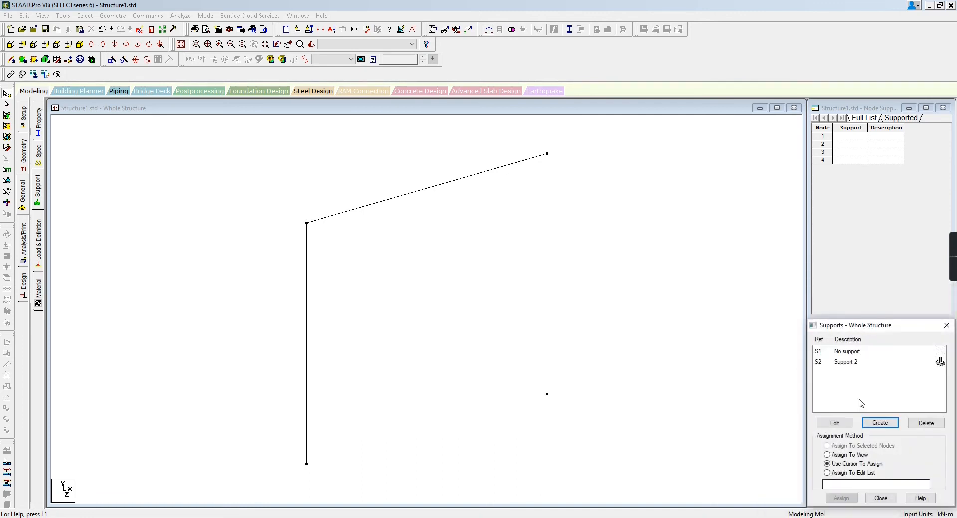
- Assign Support 2 to the two column base nodes
click(844, 363)
drag(584, 426, 531, 385)
ctrl+drag(348, 493, 271, 453)
ctrl+drag(272, 453, 269, 451)
click(886, 440)
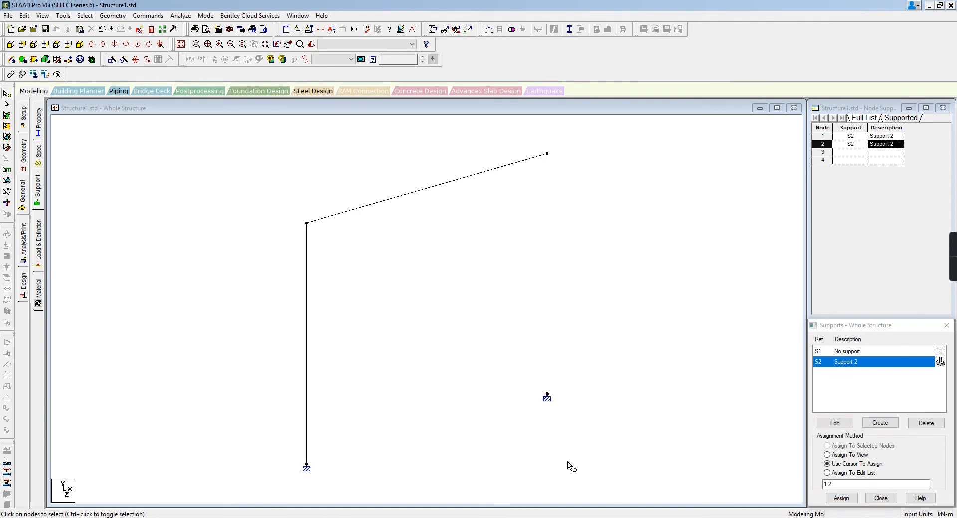
- Switch to load definition with the frame in front view and add a primary load case titled DL
middle_drag(569, 466, 564, 437)
scroll(528, 443, down, 2)
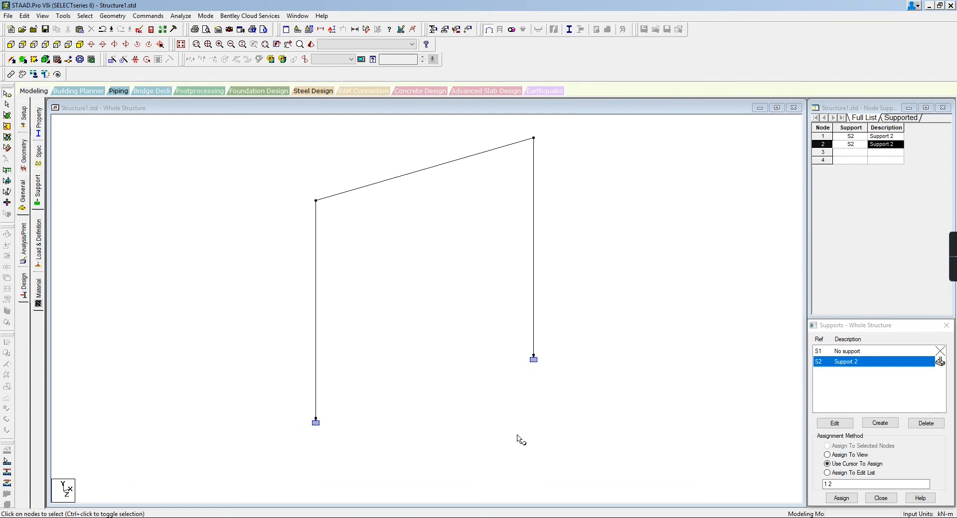
click(41, 248)
click(11, 45)
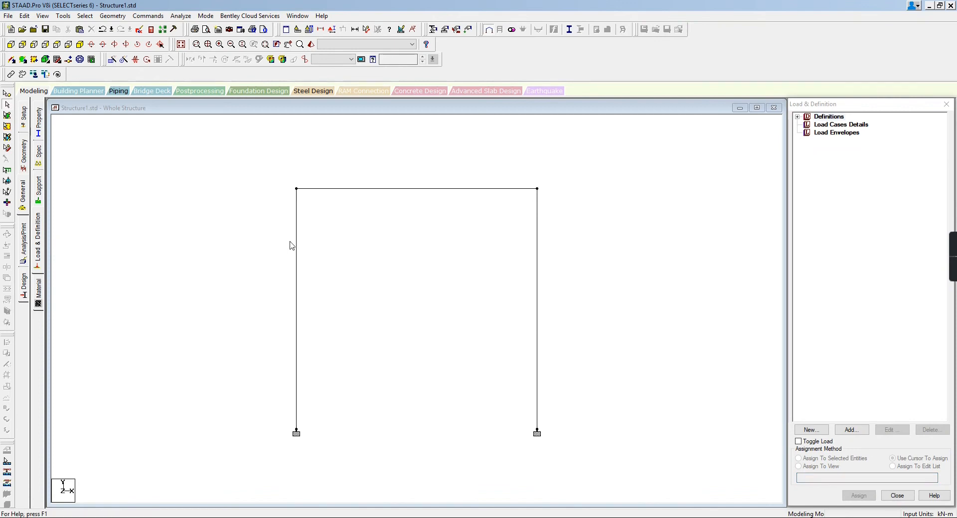
click(816, 128)
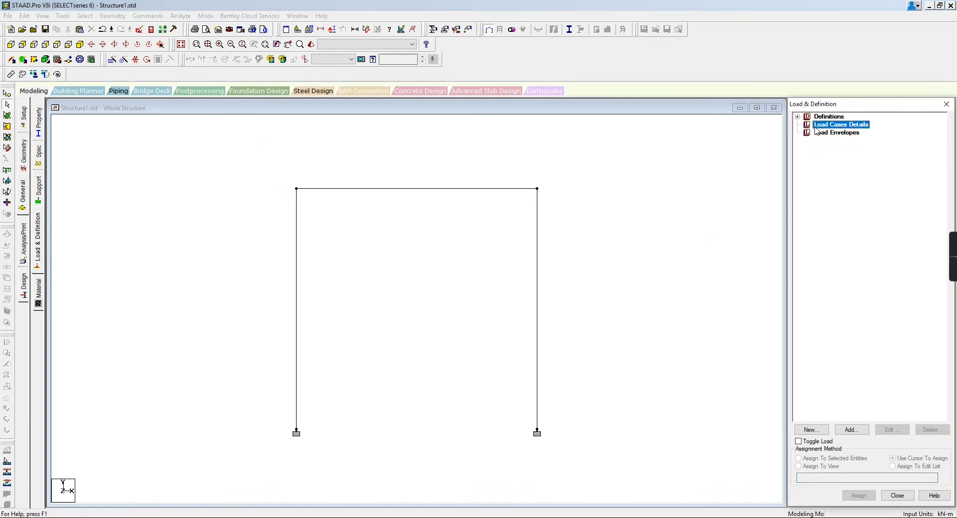
click(851, 431)
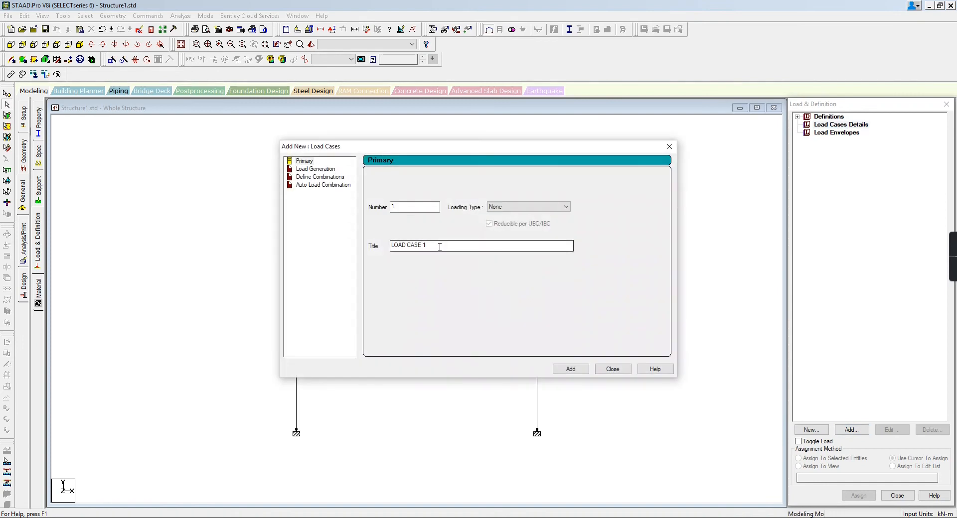
text(D)
click(569, 369)
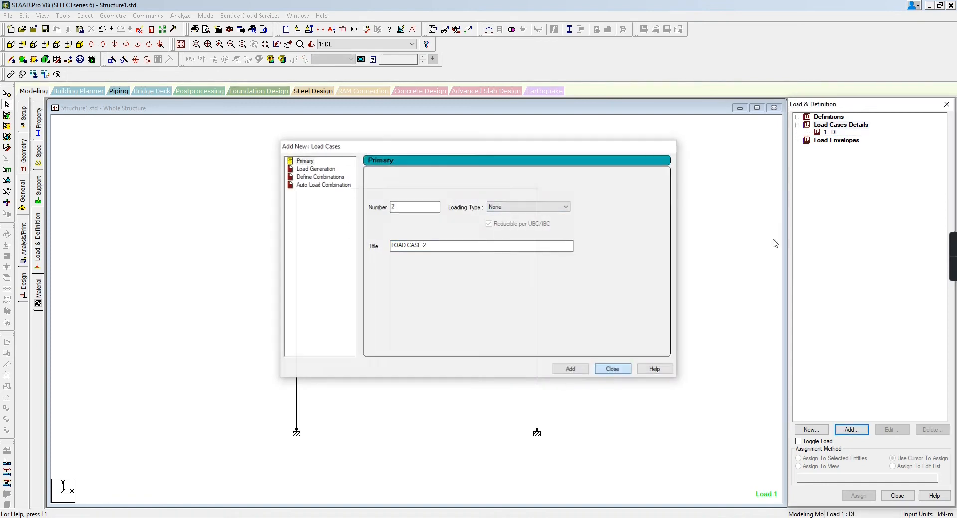
key(Escape)
- Add a selfweight load in the Y direction with factor -1 to the DL load case
click(832, 132)
click(858, 432)
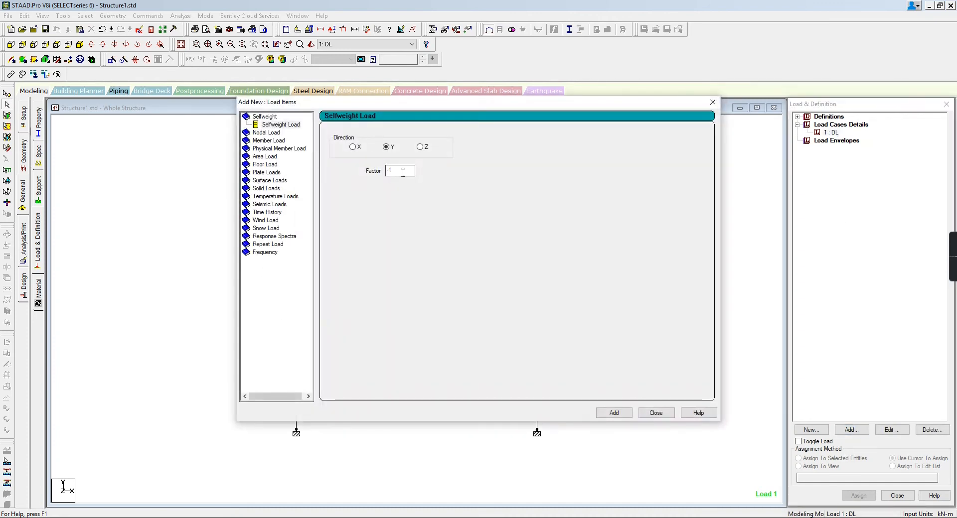
click(614, 412)
click(656, 413)
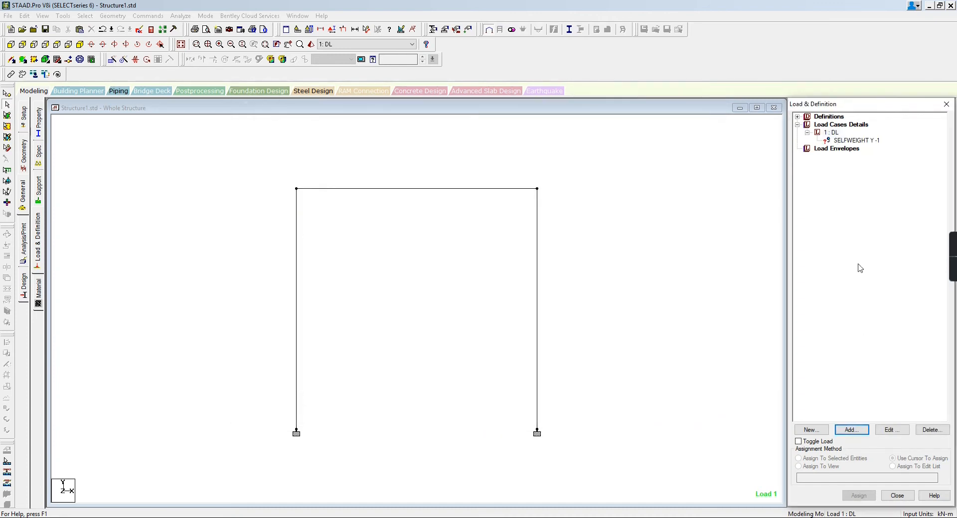
- Add a nodal load with Fy -10 kN to the DL load case
click(831, 133)
click(852, 430)
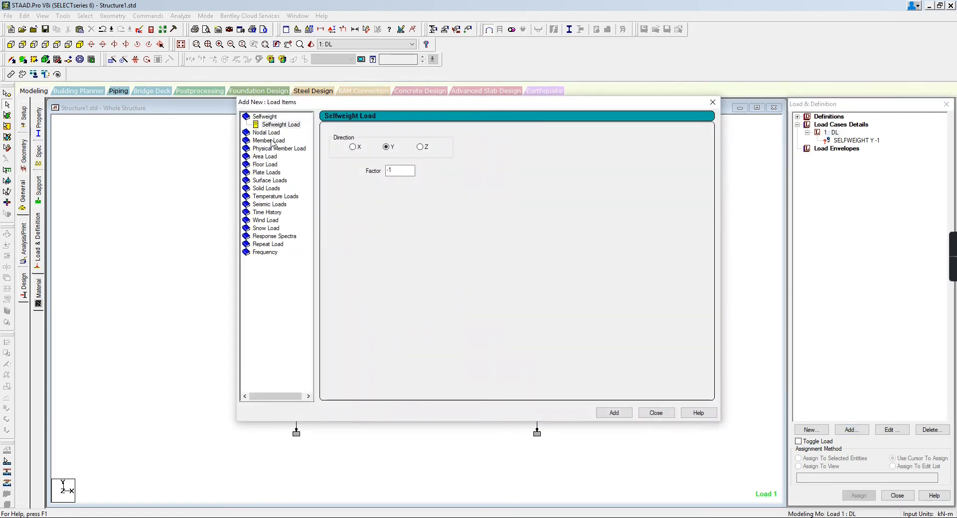
click(272, 133)
double_click(359, 185)
text(-10)
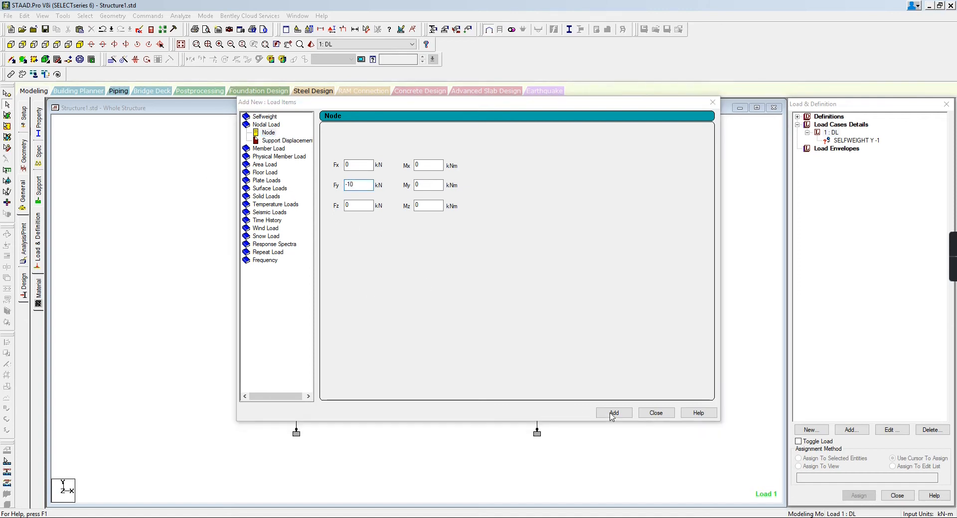
click(487, 288)
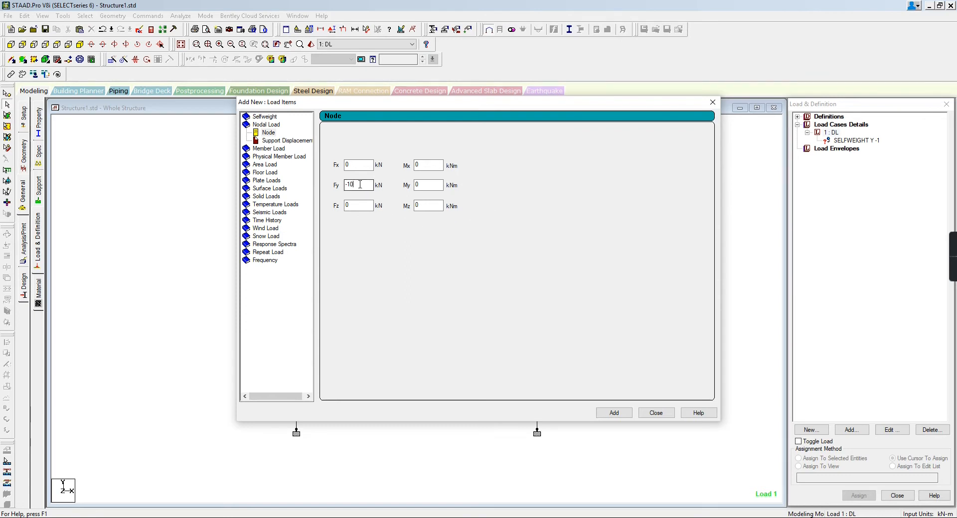
click(616, 414)
click(653, 414)
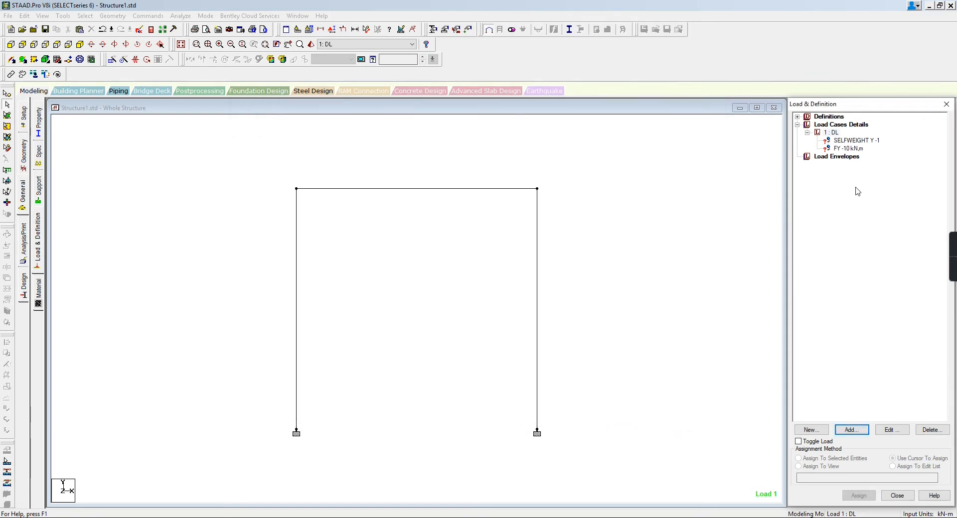
- Add a uniform member force W1 of -5 kN/m in the GY direction to the DL load case
click(858, 431)
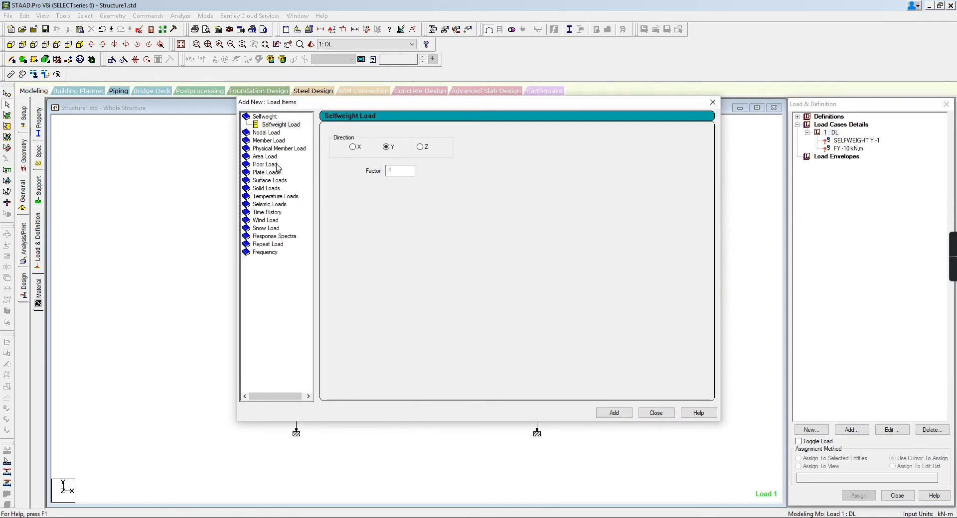
click(269, 140)
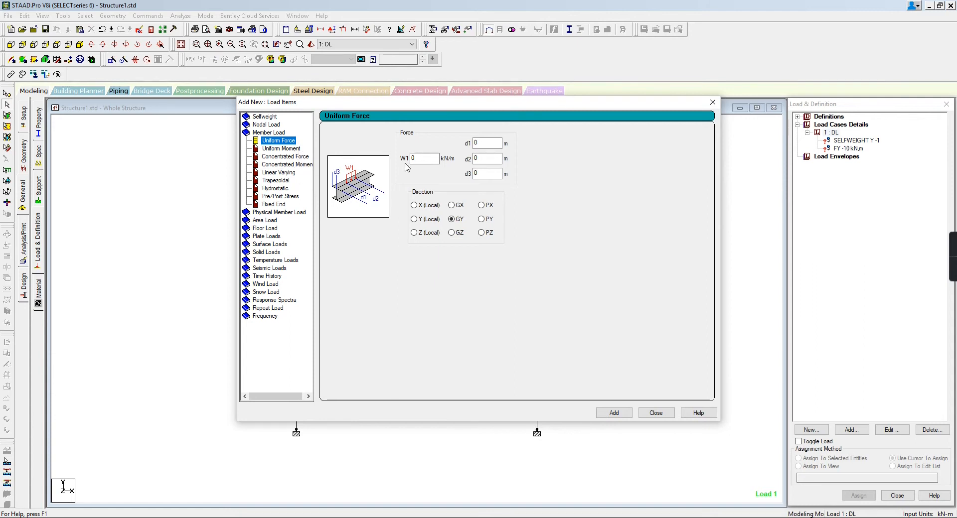
click(421, 158)
text(-5)
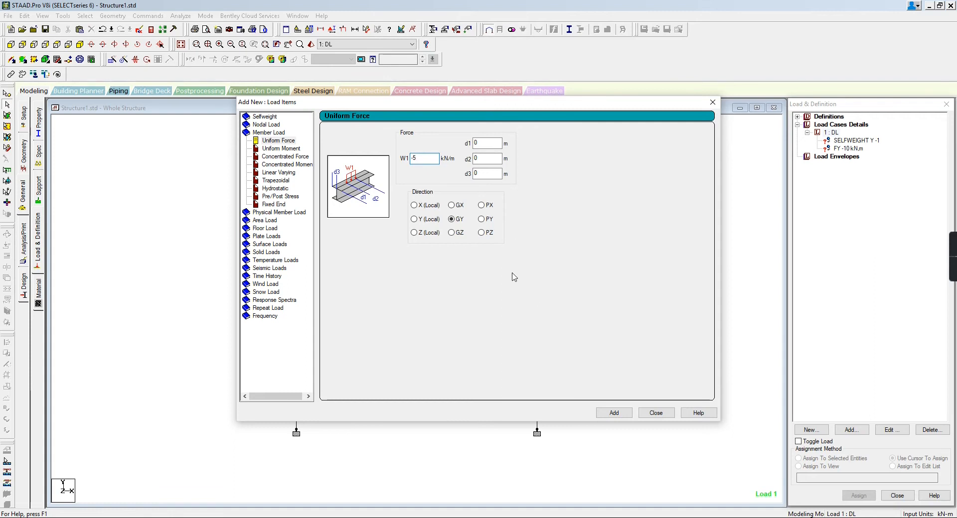
click(617, 417)
click(647, 413)
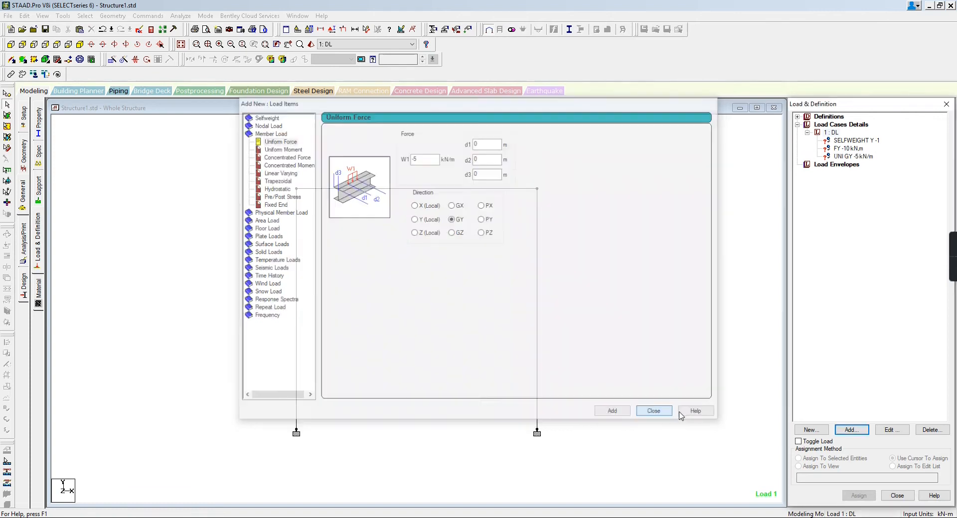
- Assign the selfweight load to all three frame members as selected beams
click(878, 141)
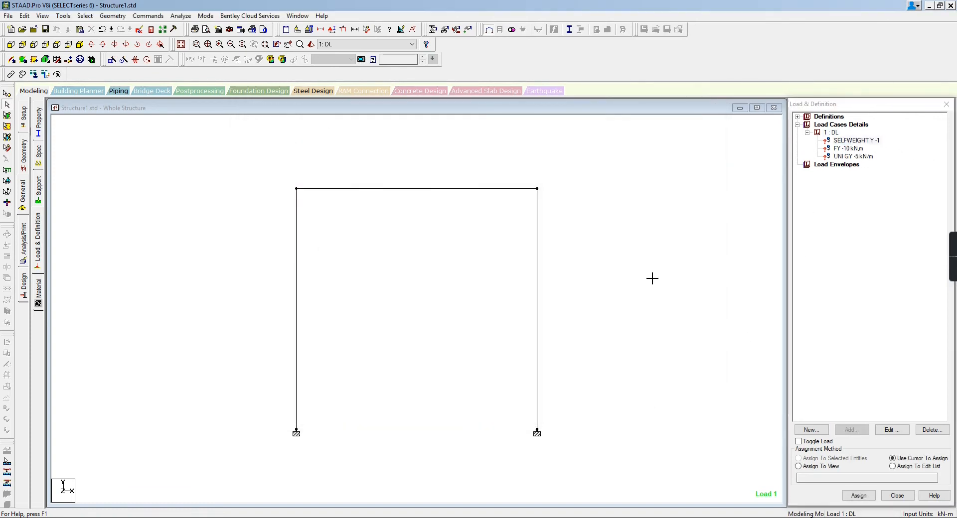
key(ctrl+a)
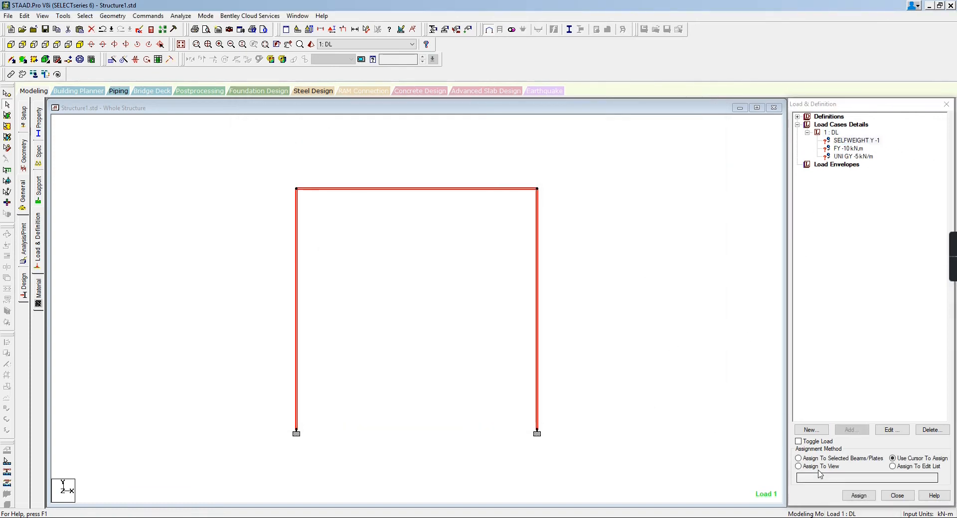
click(822, 459)
click(858, 495)
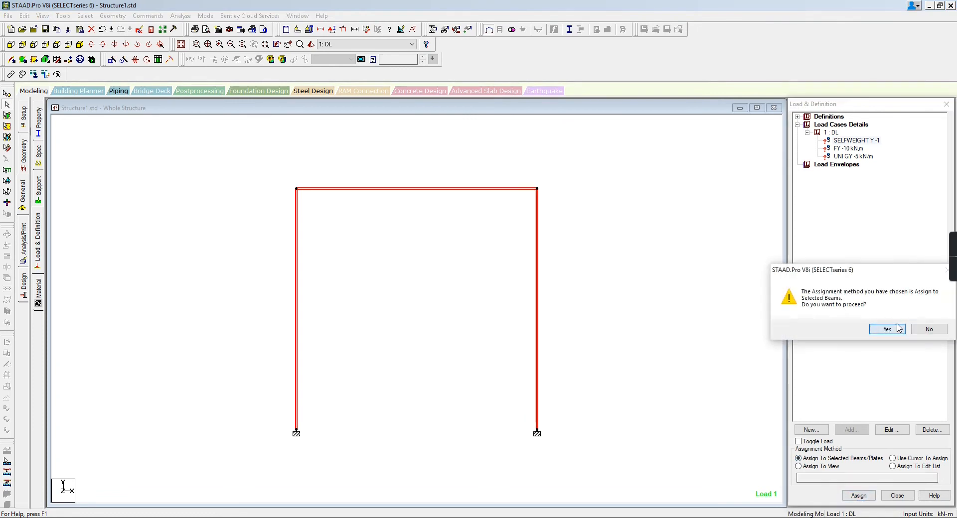
click(890, 330)
click(663, 350)
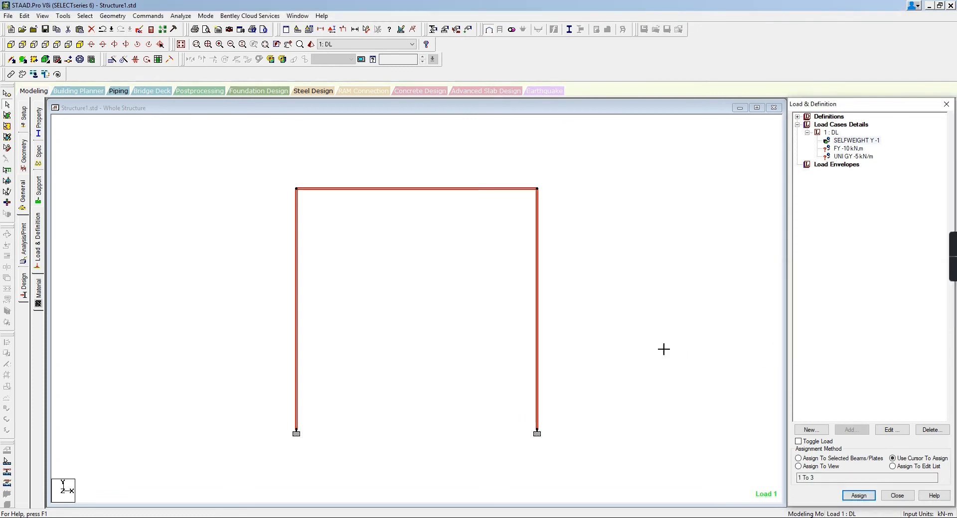
- Assign the Fy -10 kN nodal load to the frame's upper-left node as a selected node
click(849, 148)
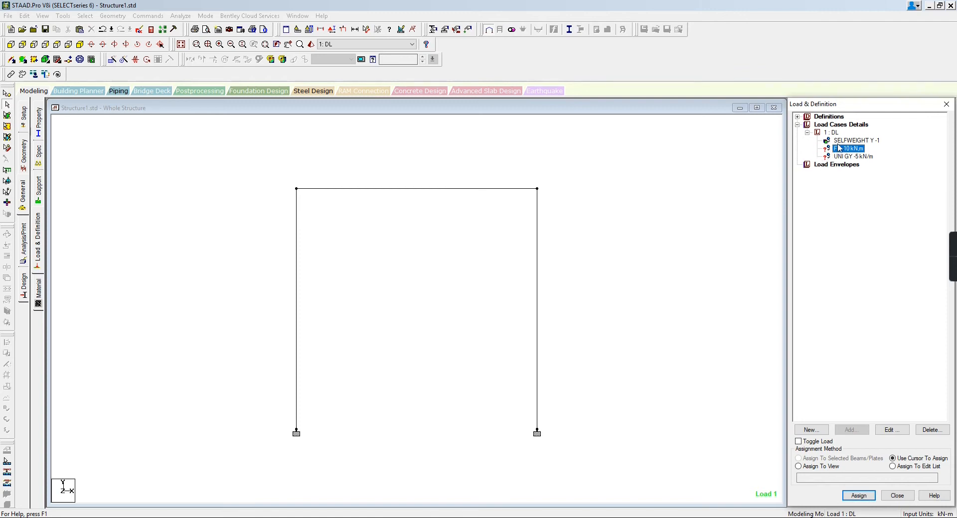
click(841, 141)
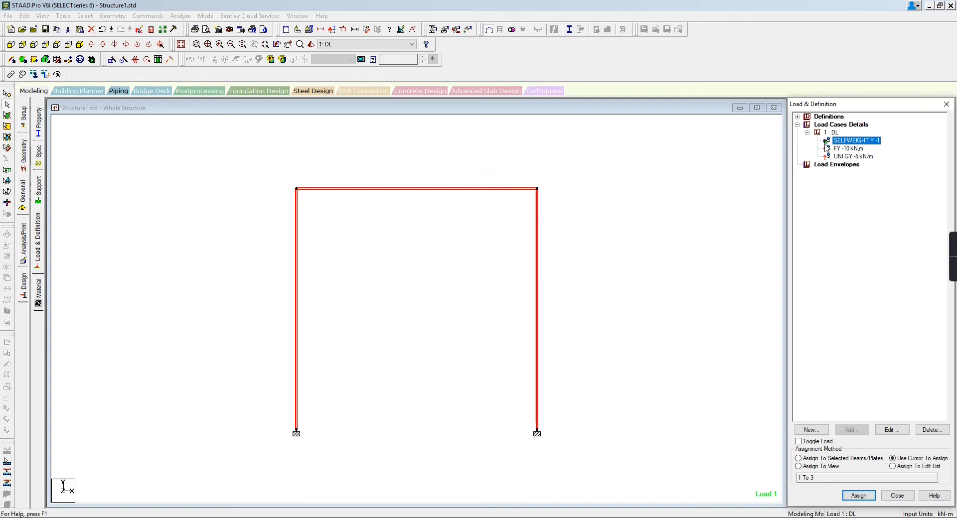
click(847, 149)
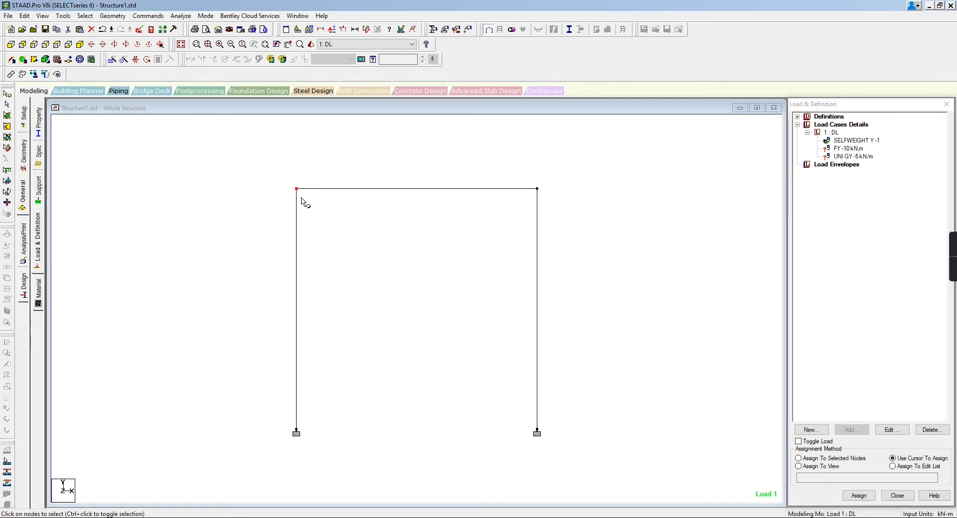
click(838, 459)
click(862, 498)
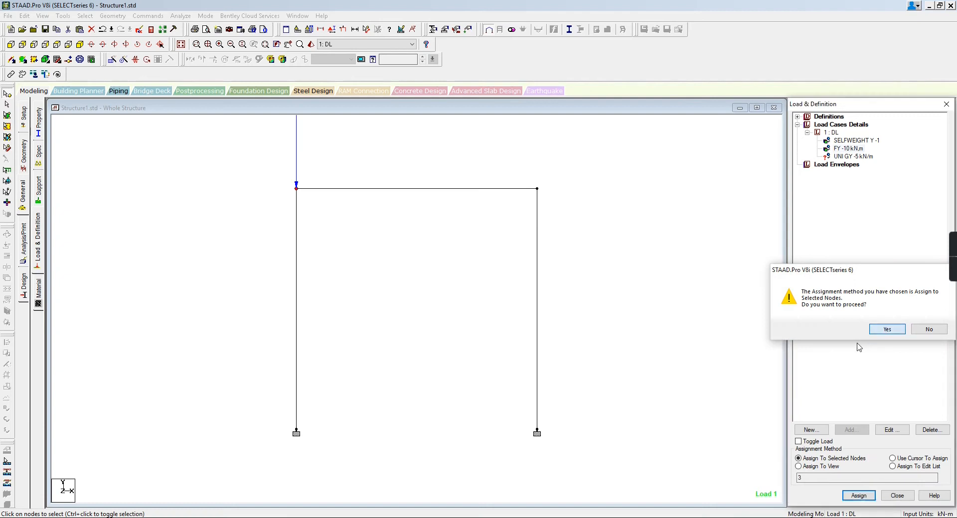
click(890, 330)
- Change the Fy value of the assigned nodal load to -5 kN
scroll(578, 379, down, 3)
scroll(573, 441, down, 6)
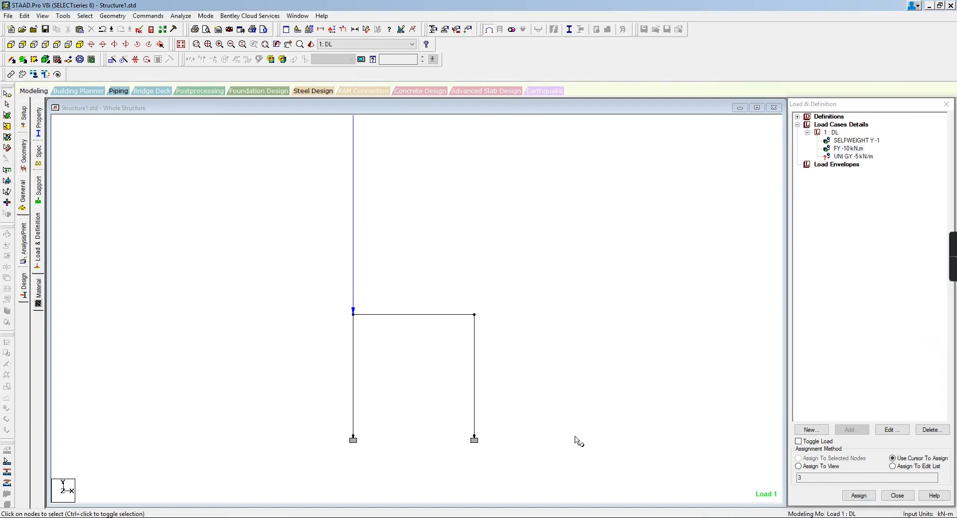
scroll(573, 438, up, 6)
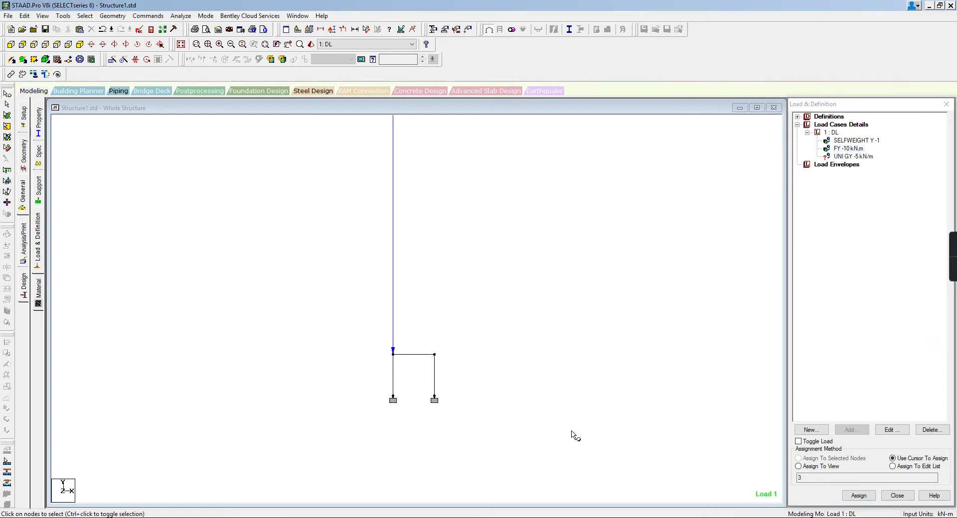
click(850, 148)
double_click(856, 151)
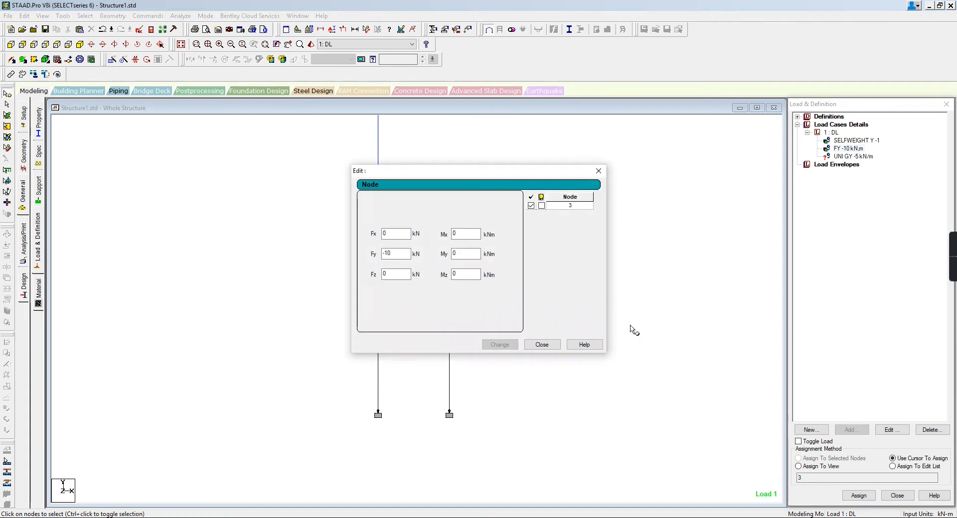
drag(397, 255, 384, 255)
text(5)
click(499, 345)
click(542, 344)
- Assign the uniform GY -5 kN/m member load to the frame's horizontal beam as a selected beam
scroll(516, 341, up, 2)
scroll(513, 319, up, 1)
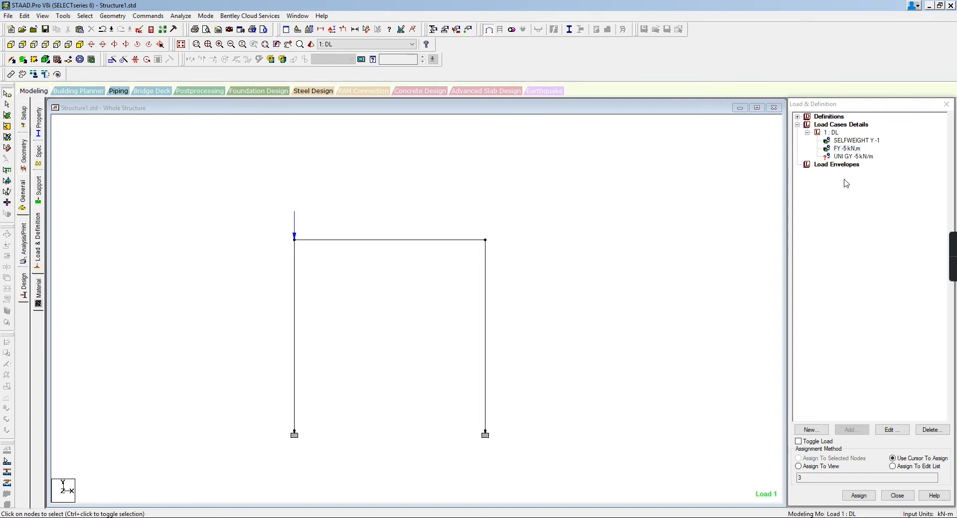
click(852, 156)
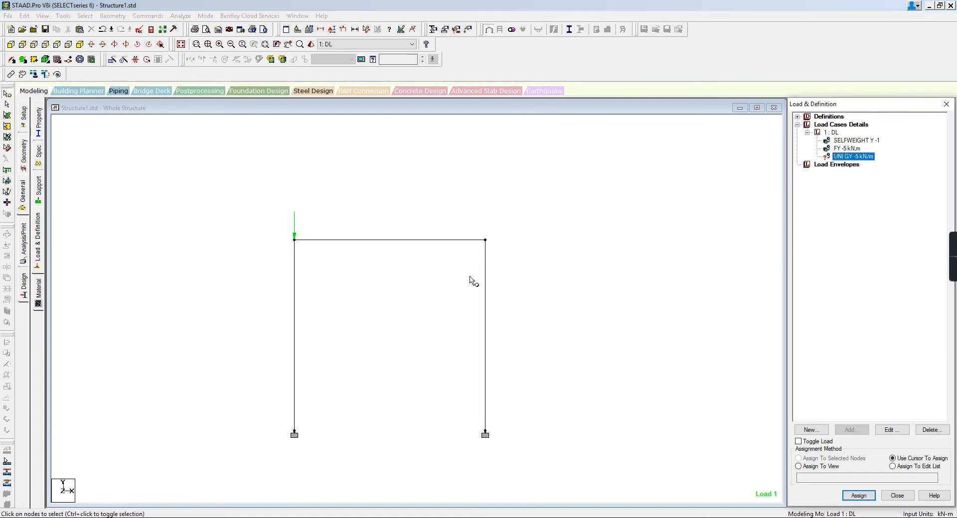
click(8, 105)
click(368, 241)
click(845, 459)
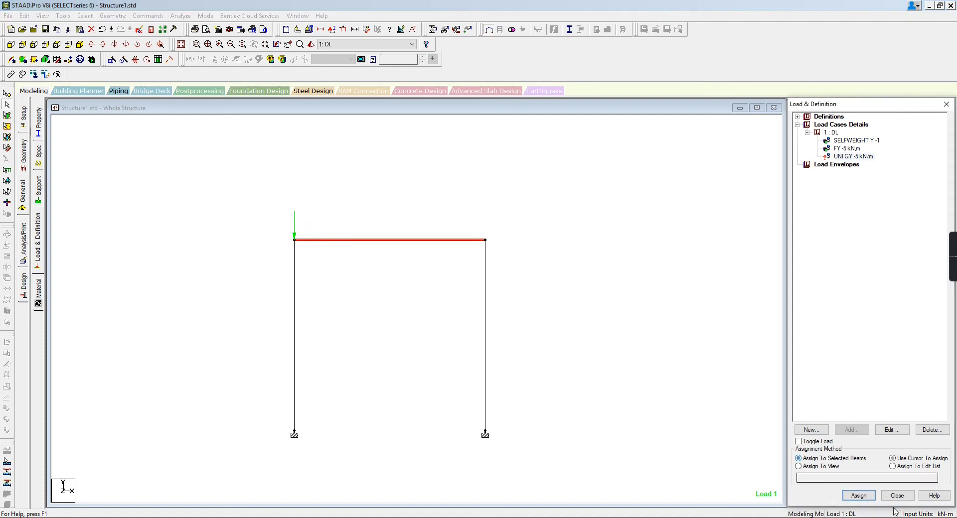
click(859, 496)
click(894, 332)
- Set the point force display scale to 3 kN per m in the diagram settings, with changes applied immediately
scroll(493, 344, down, 1)
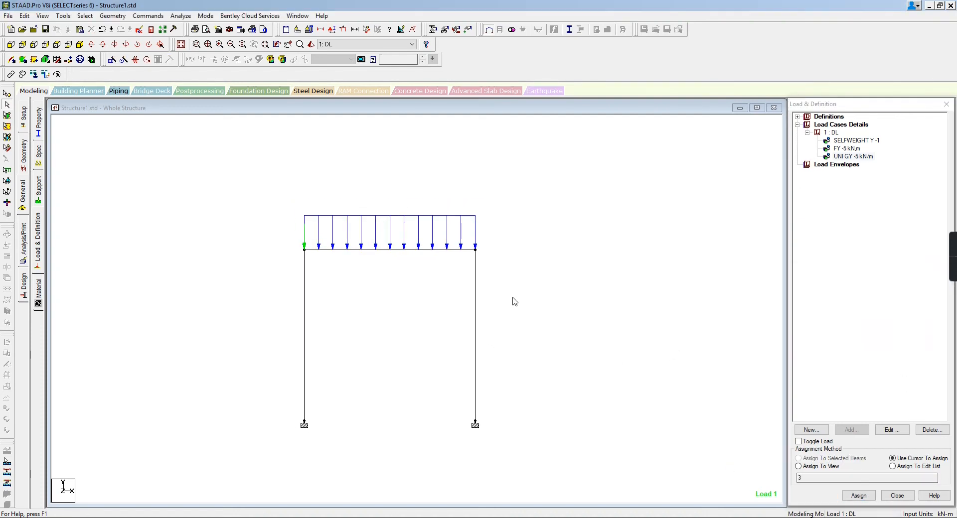
right_click(552, 235)
click(607, 361)
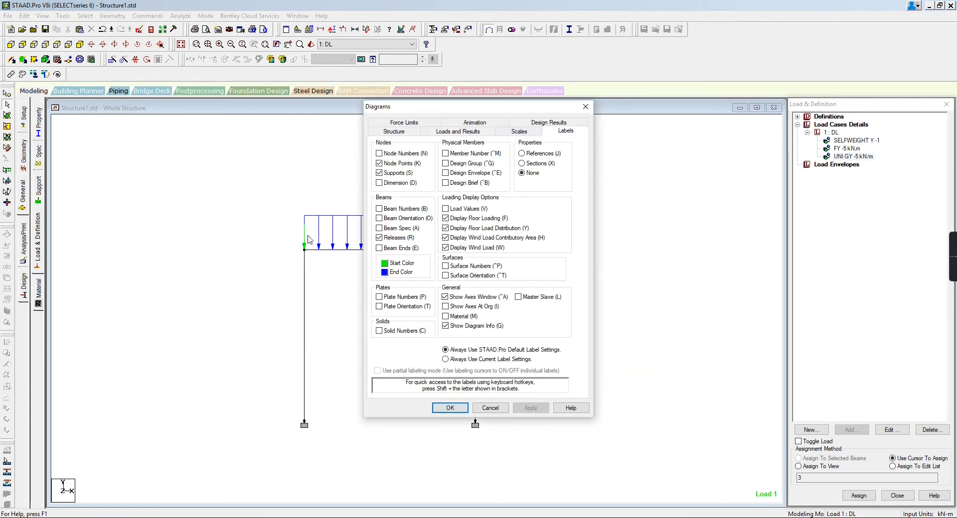
drag(458, 108, 591, 135)
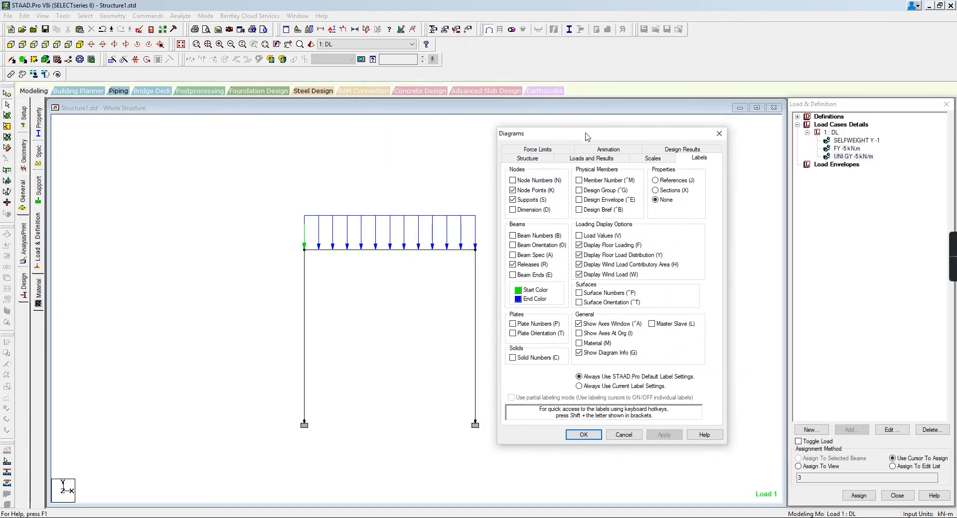
click(650, 159)
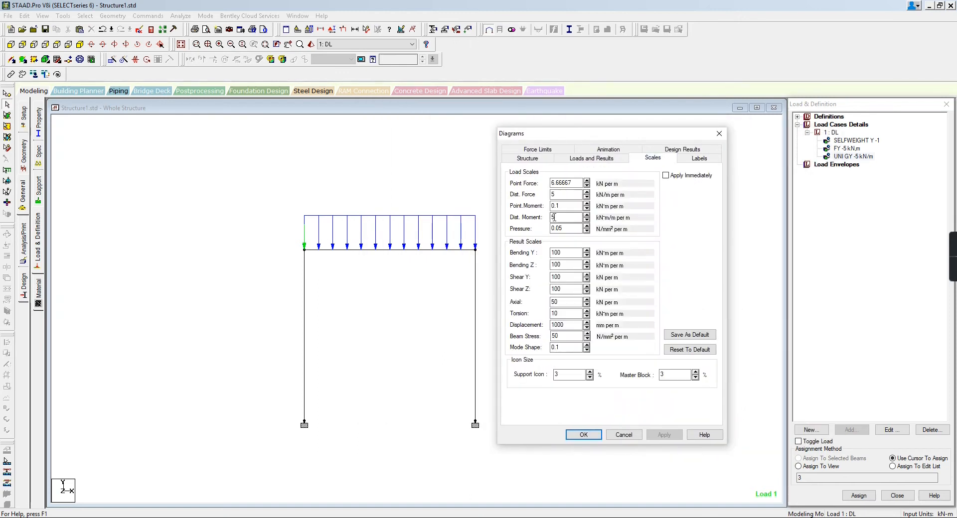
click(665, 175)
click(587, 181)
click(587, 186)
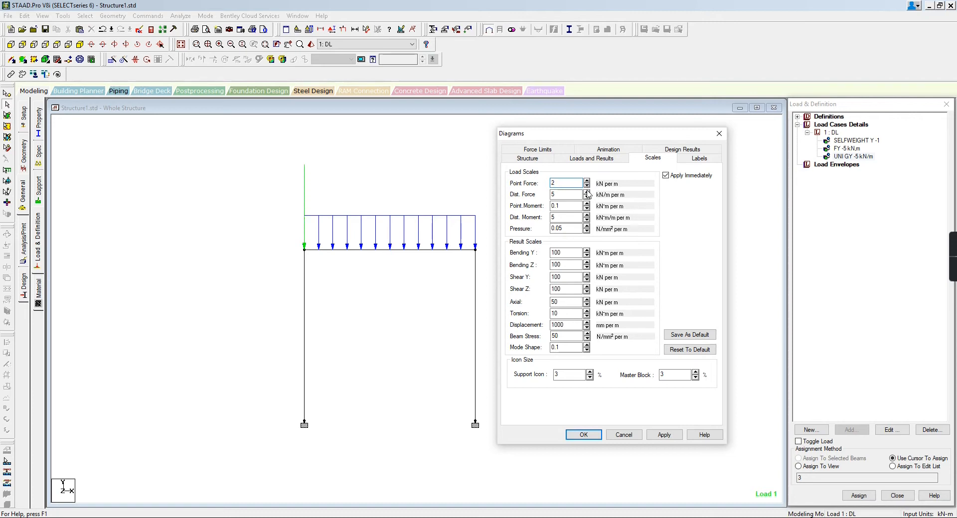
click(588, 180)
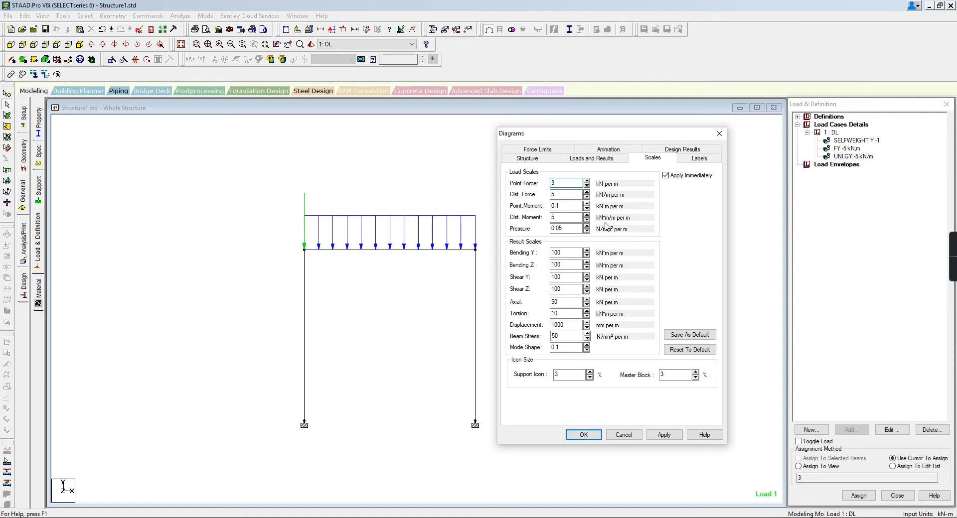
click(584, 435)
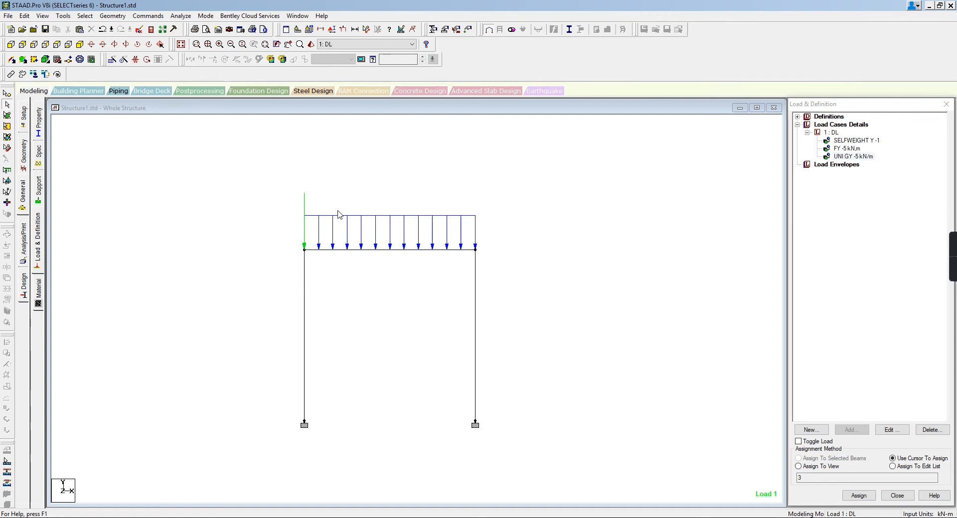
- Display the load value labels on the nodal and uniform loads
drag(490, 419, 216, 171)
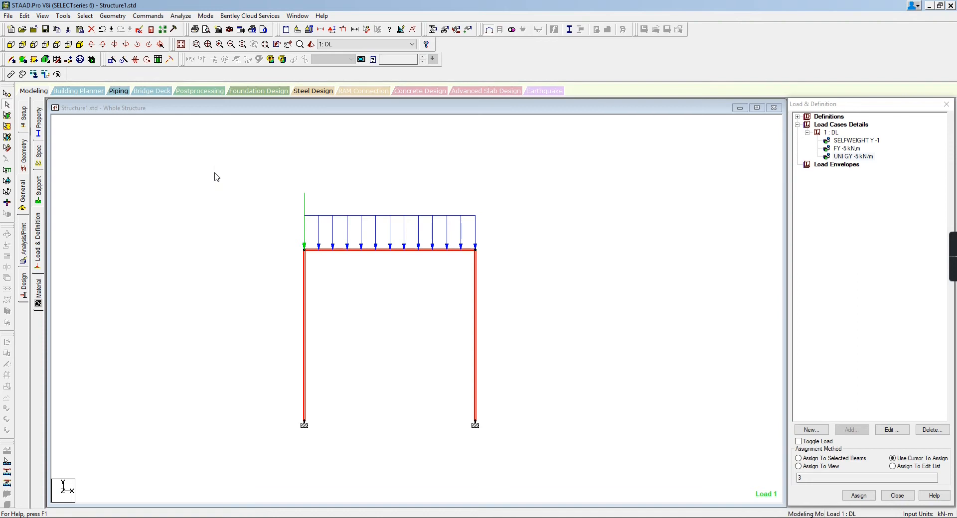
click(540, 231)
key(ctrl+v)
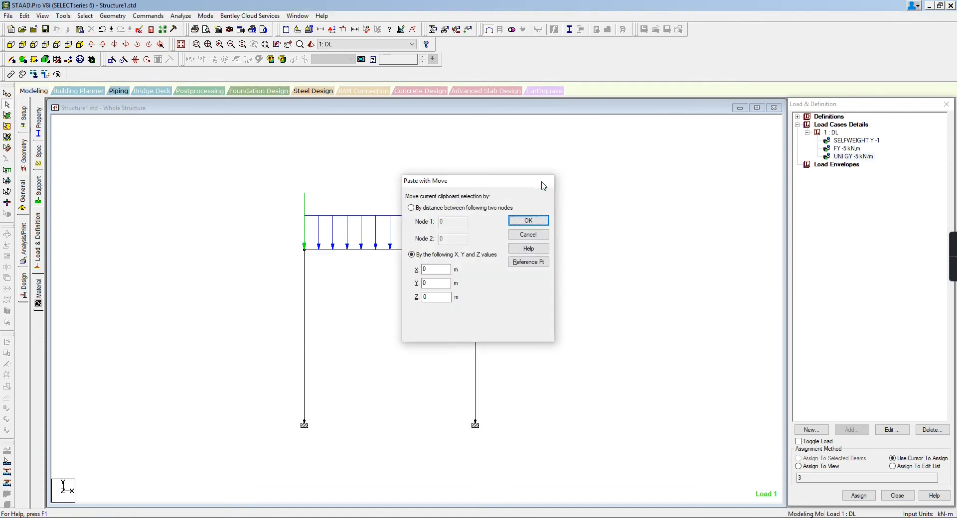
click(542, 184)
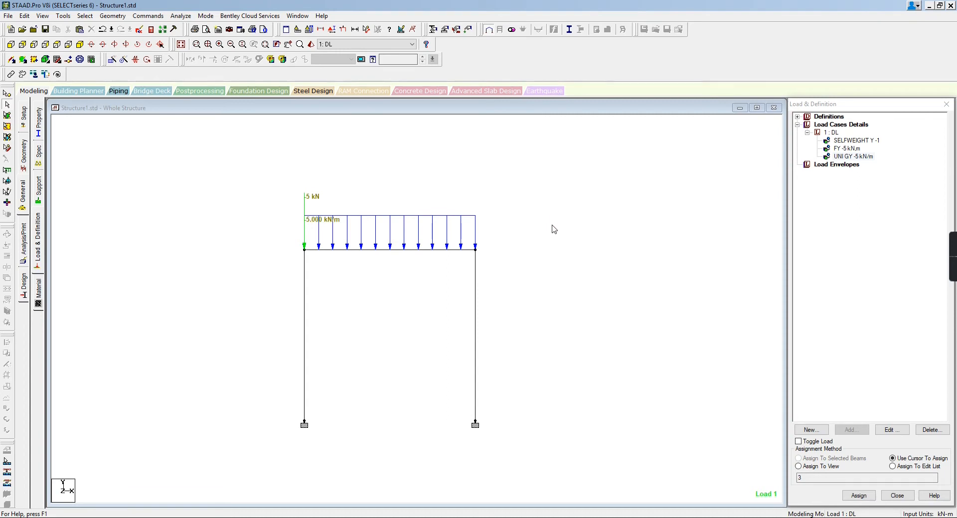
scroll(318, 250, up, 1)
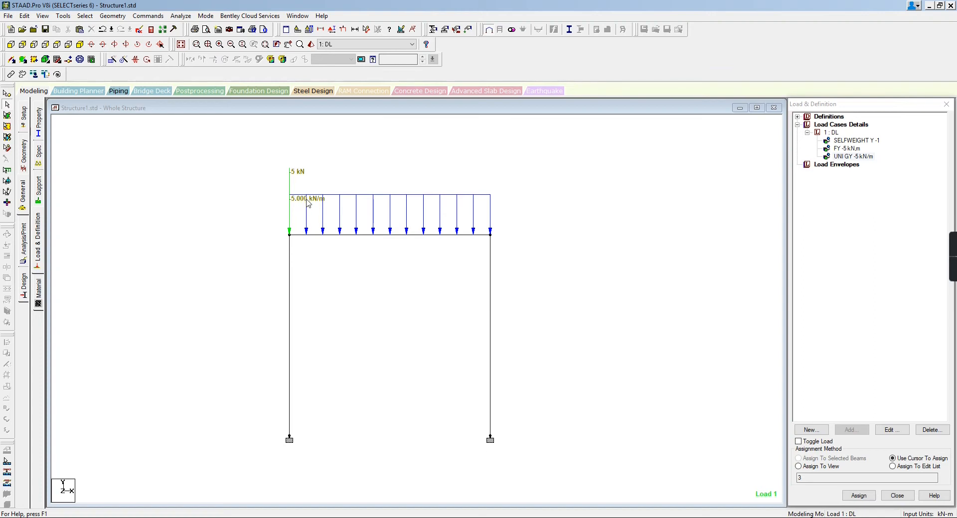
double_click(293, 175)
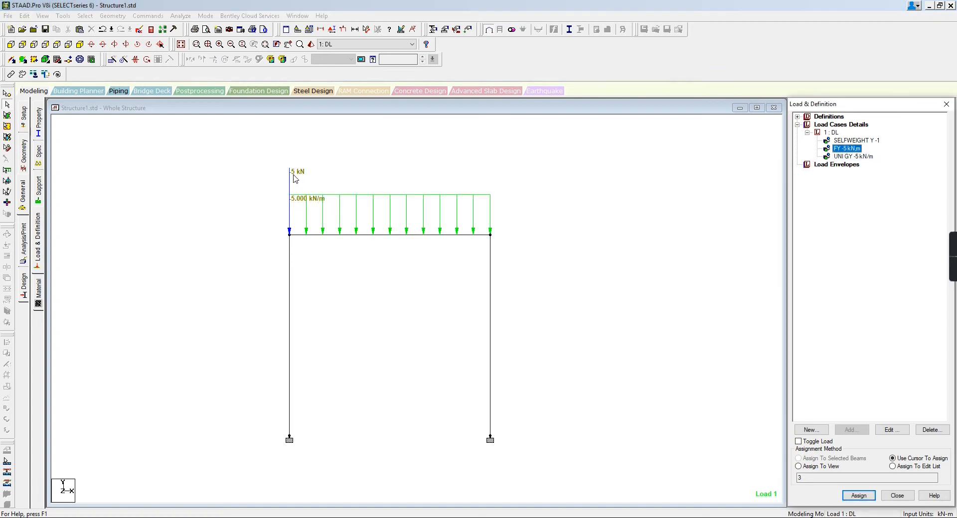
click(380, 163)
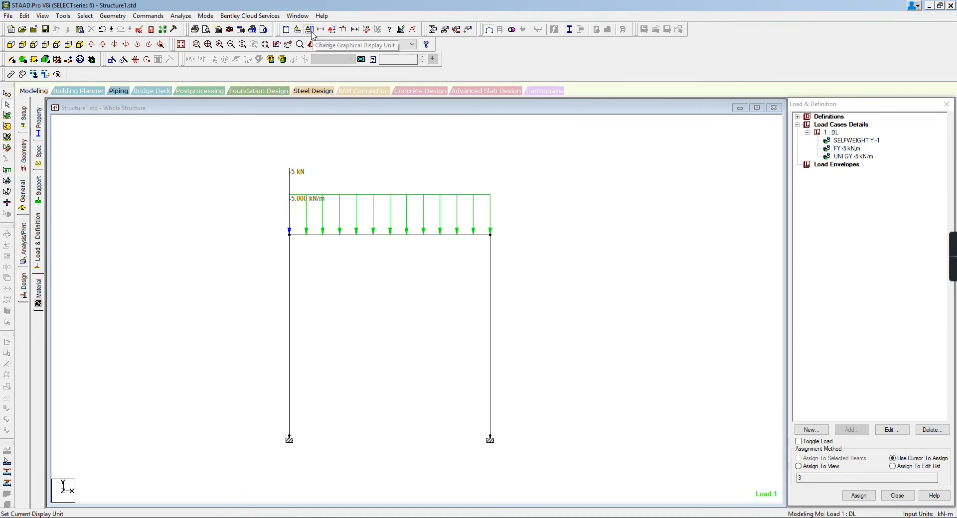
click(312, 34)
click(614, 158)
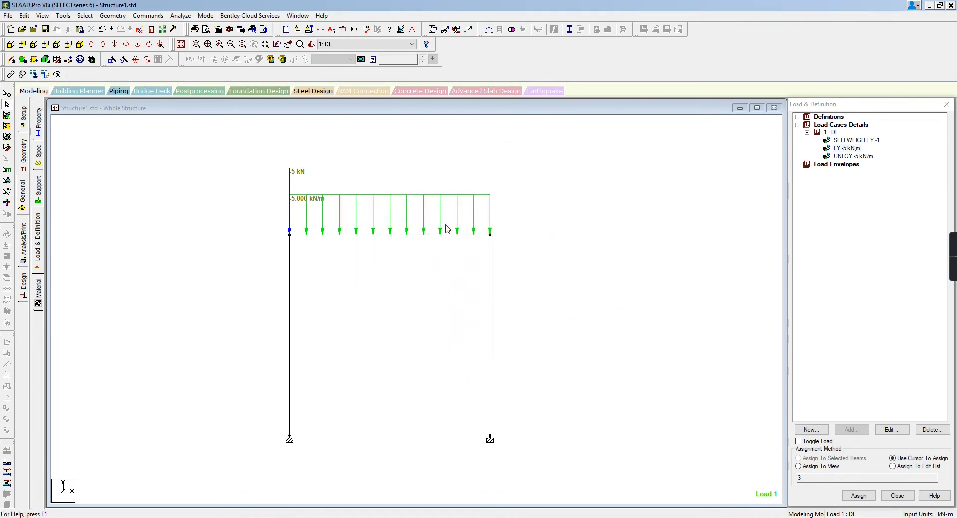
click(309, 29)
click(369, 193)
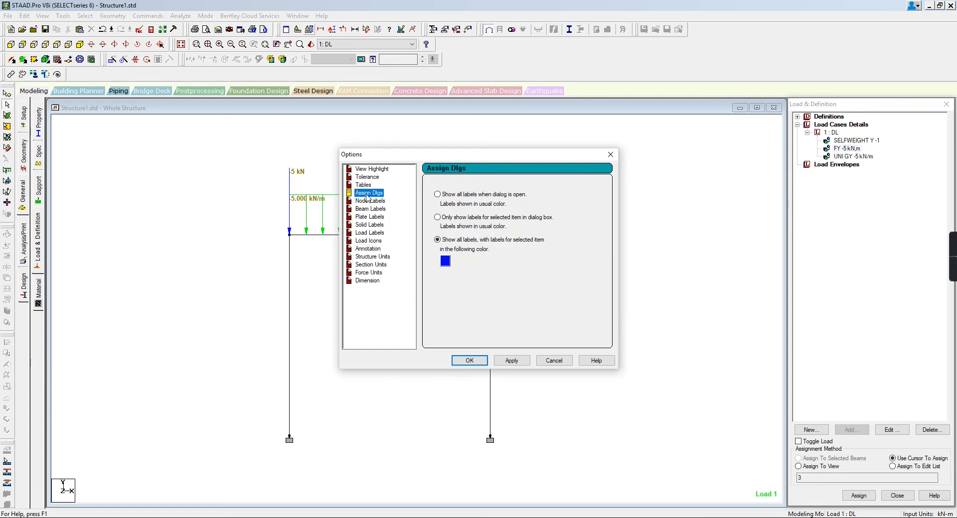
click(611, 155)
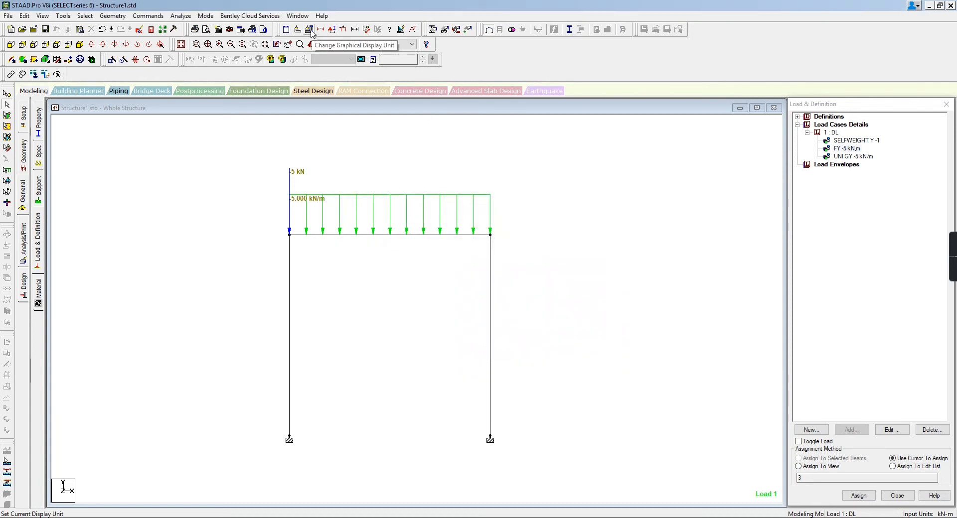
- Set the assign dialog display option to only show labels for the selected item in the dialog box
click(309, 29)
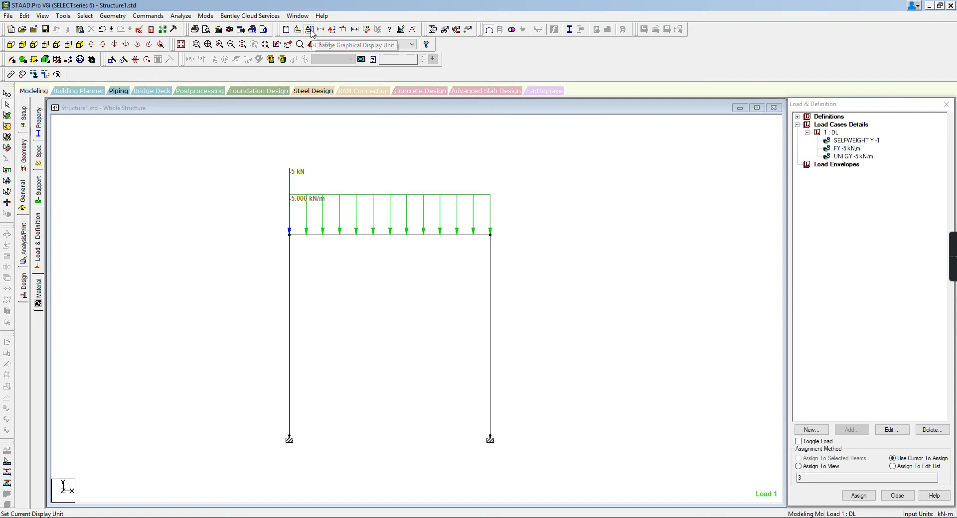
click(368, 193)
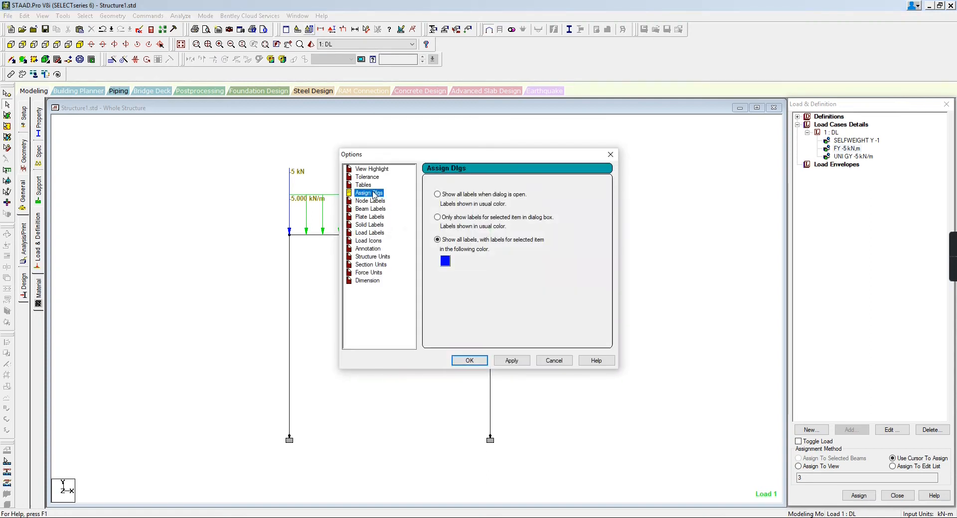
click(438, 218)
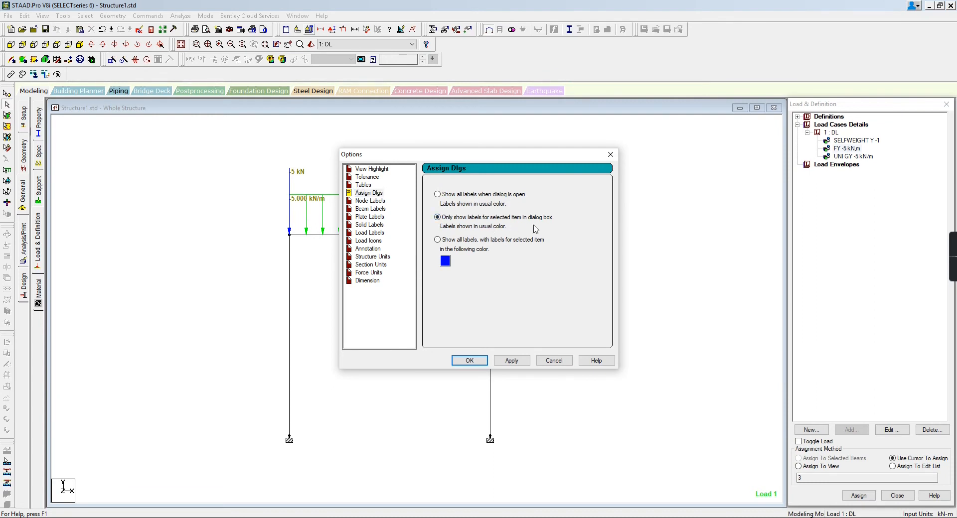
click(512, 360)
click(469, 361)
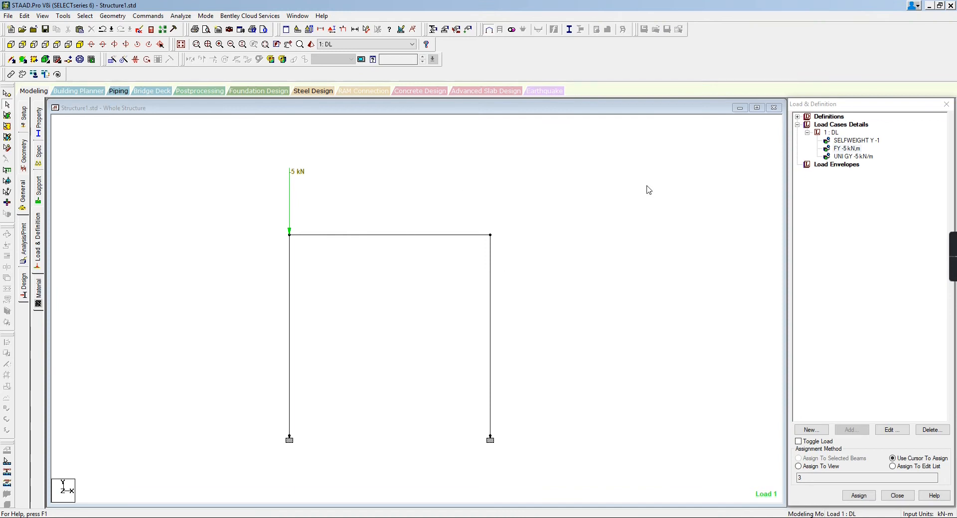
- Examine the selfweight, nodal load and uniform load of the DL case one at a time on the frame
click(856, 141)
drag(200, 209, 636, 480)
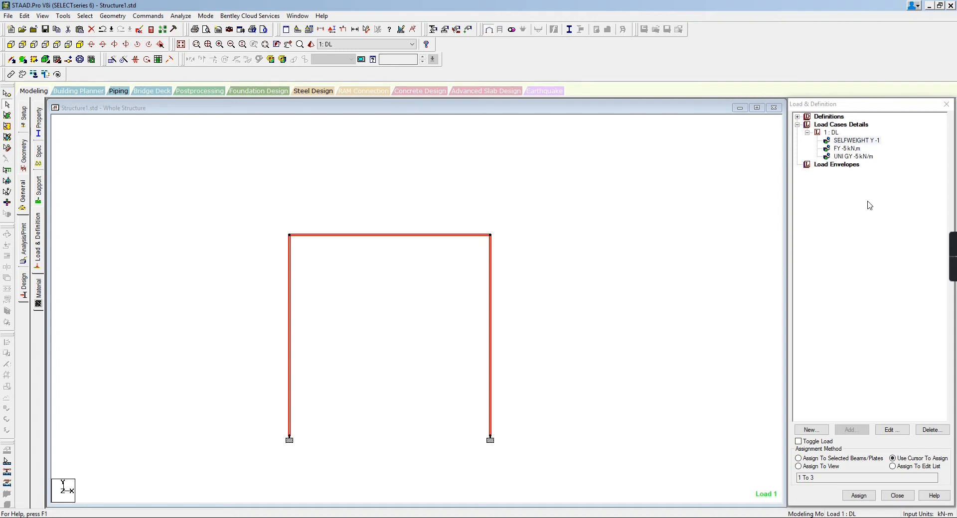
click(850, 141)
click(850, 149)
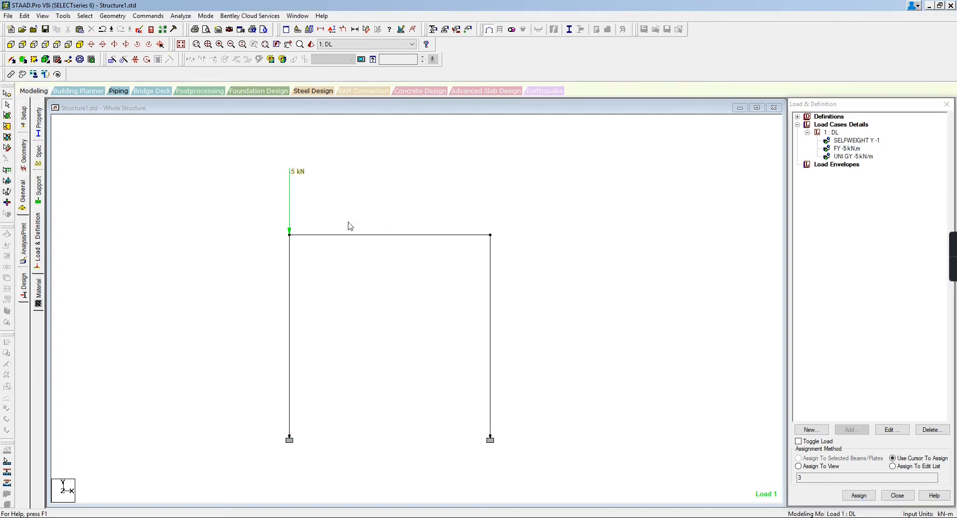
click(854, 156)
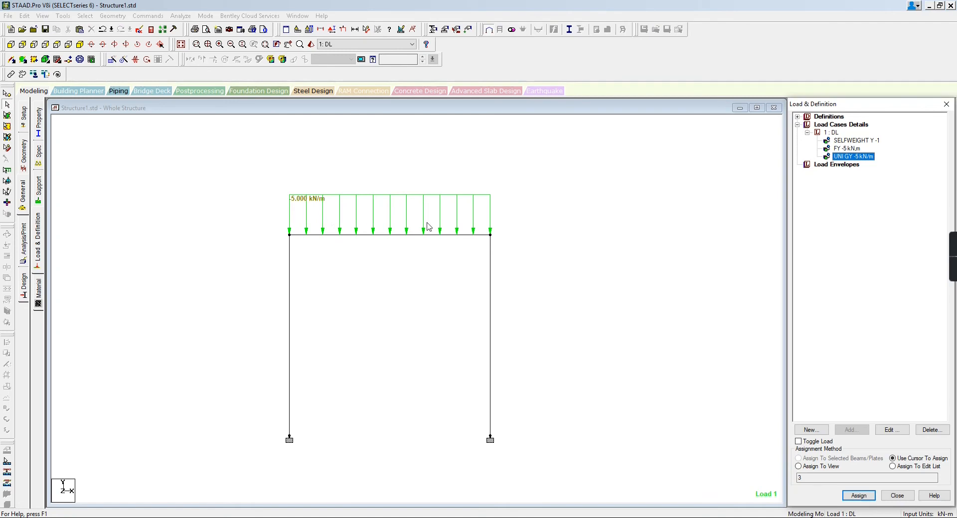
drag(265, 181, 527, 241)
click(577, 257)
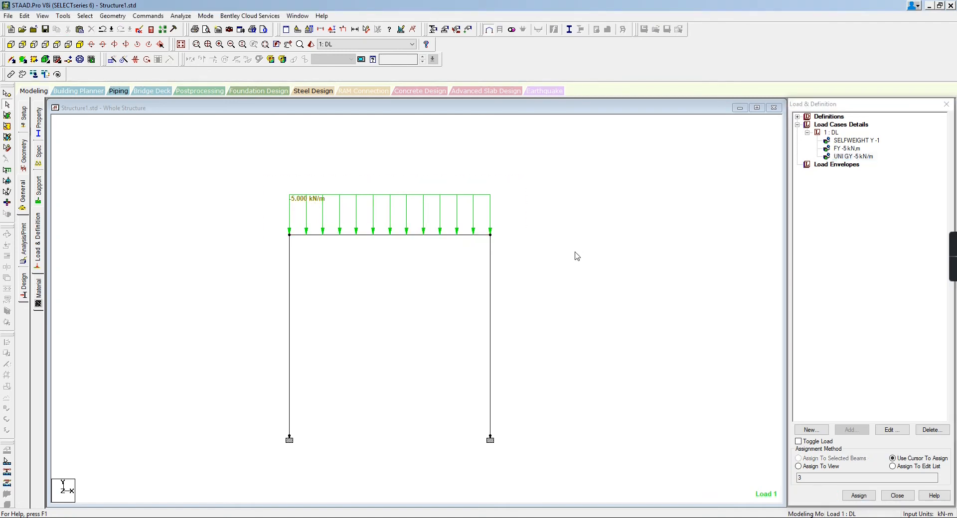
drag(232, 162, 581, 455)
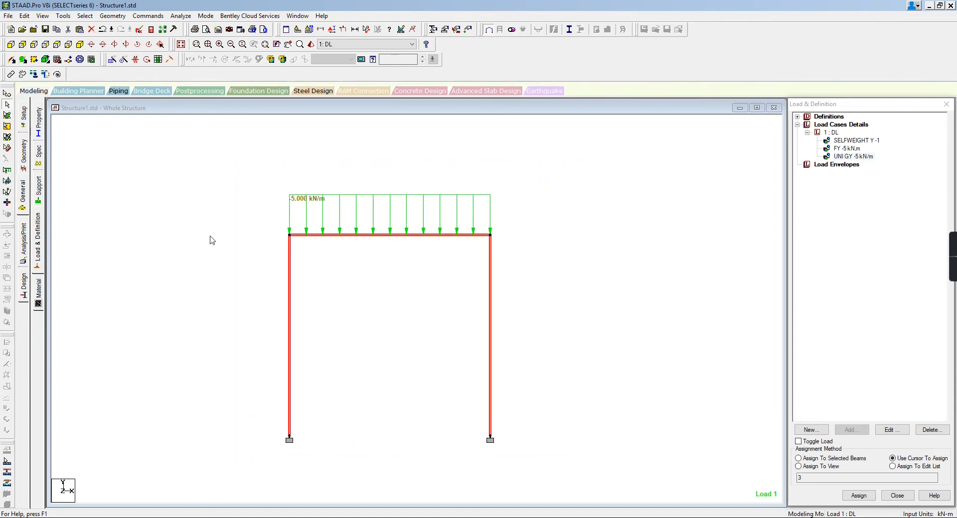
- Add a Perform Analysis command with the No Print option to the model
click(112, 264)
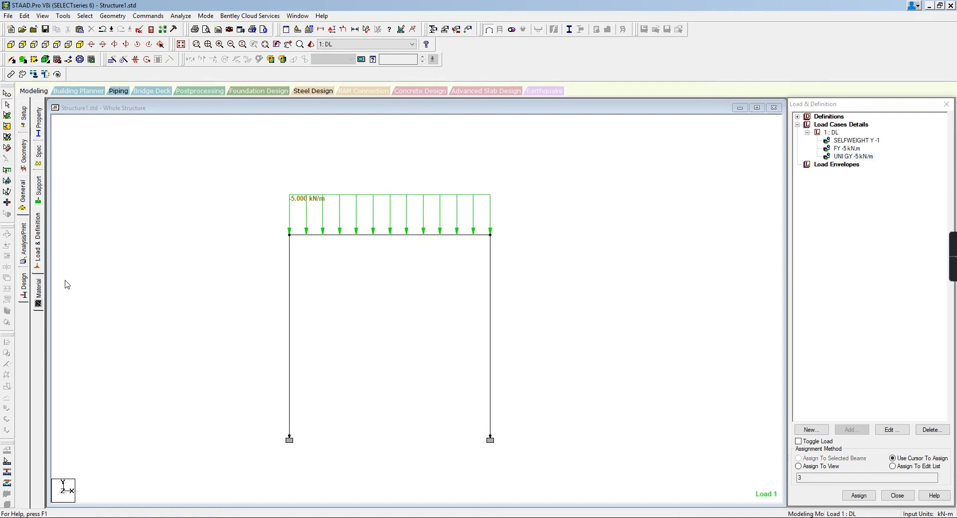
click(24, 254)
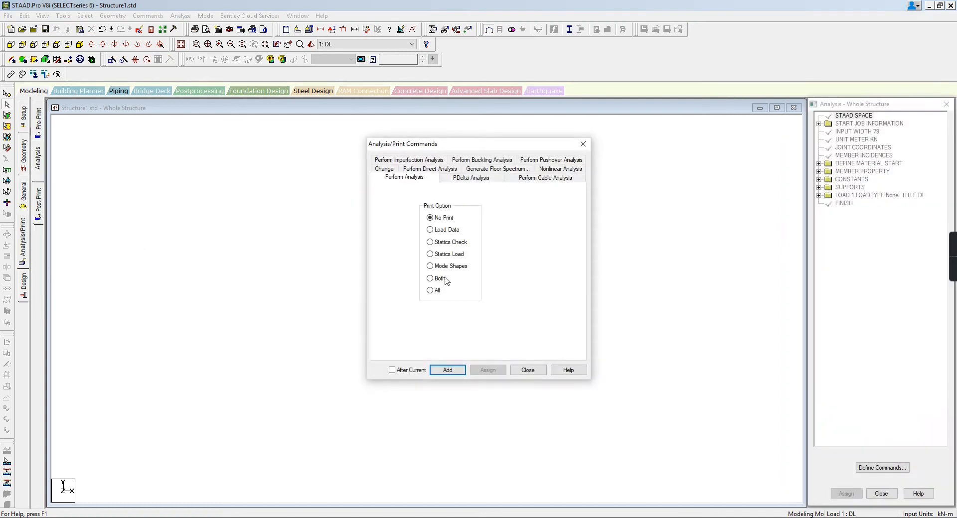
click(448, 370)
click(527, 370)
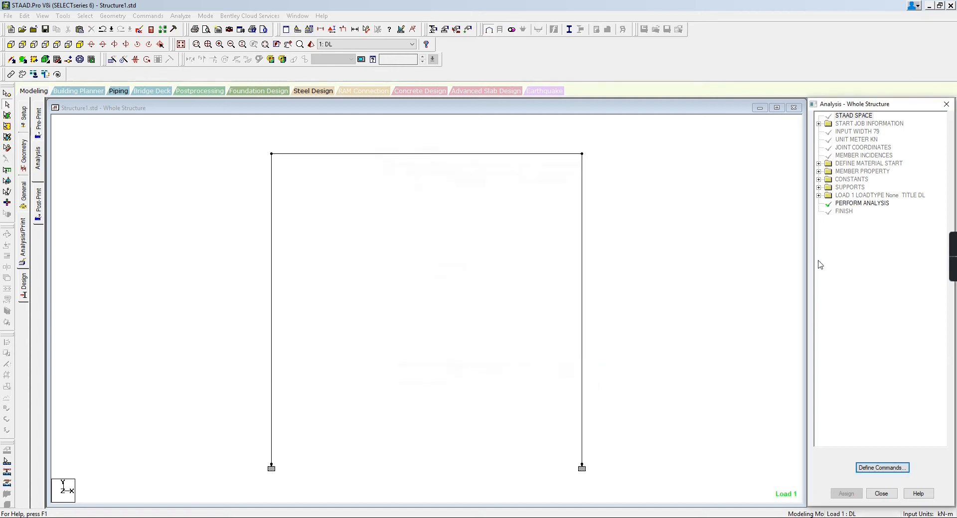
click(864, 204)
click(160, 273)
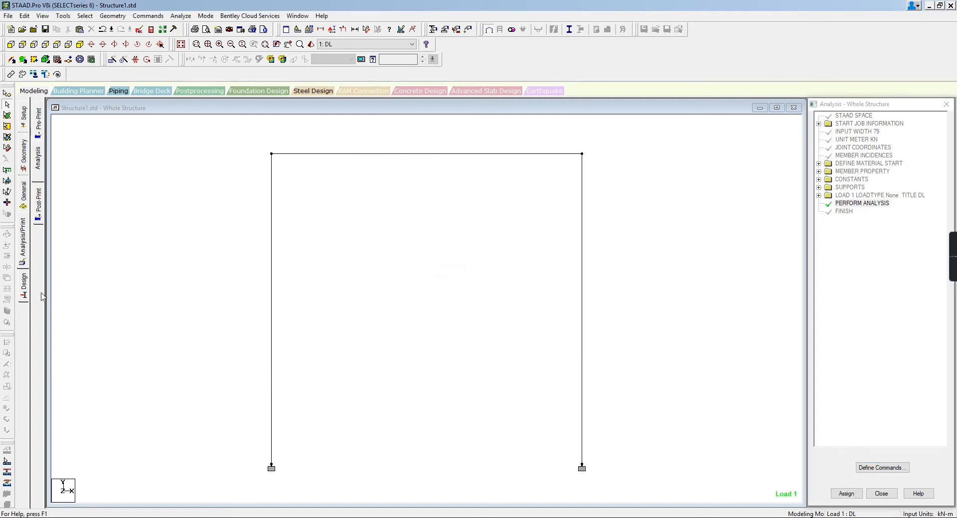
- Run the analysis and go to post-processing mode with load case 1 DL selected for the results
click(180, 16)
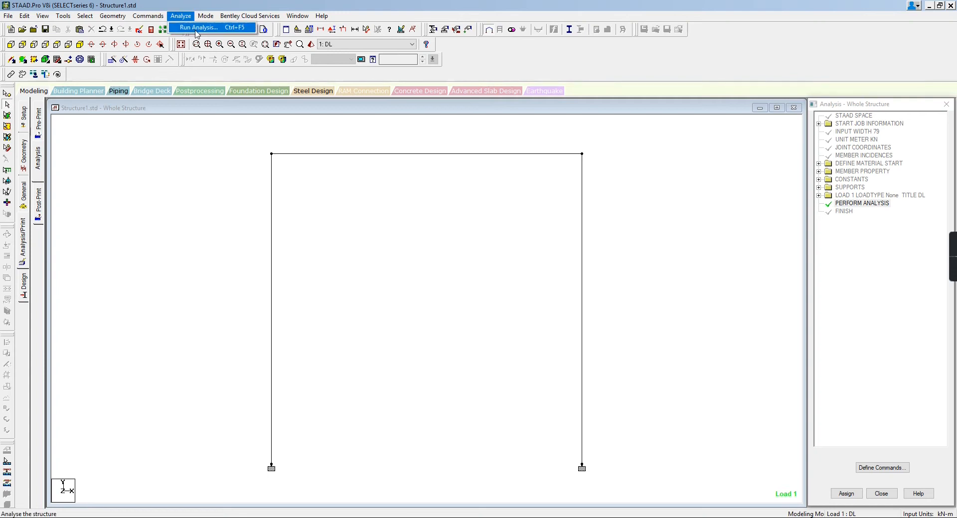
click(195, 24)
key(Return)
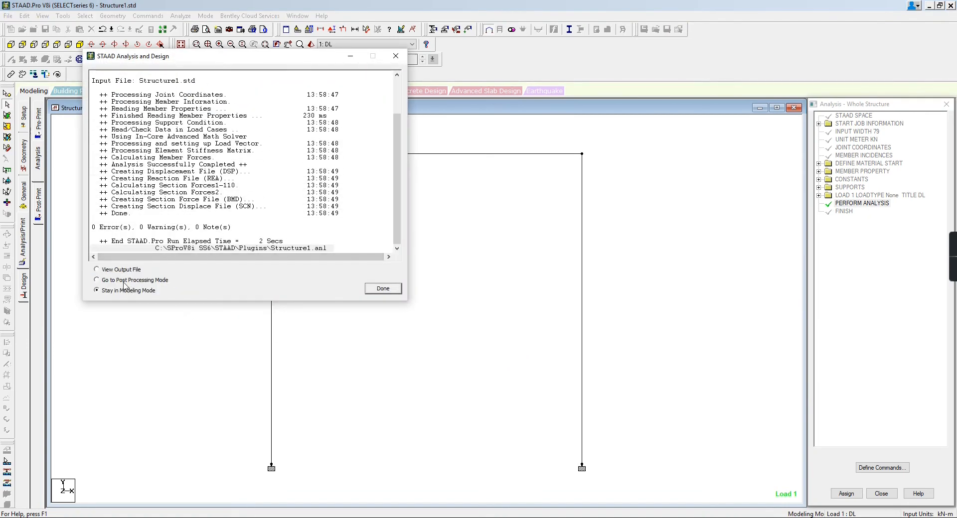
click(124, 281)
click(387, 289)
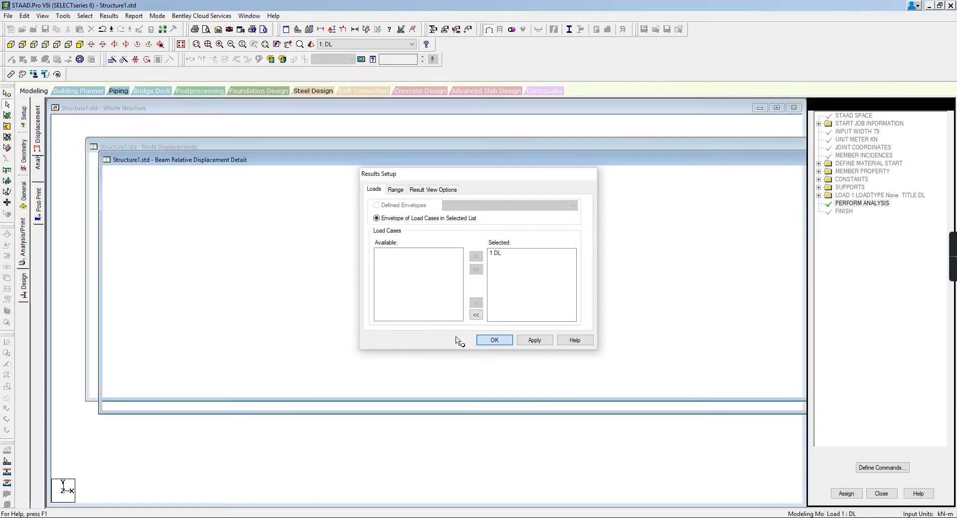
click(493, 340)
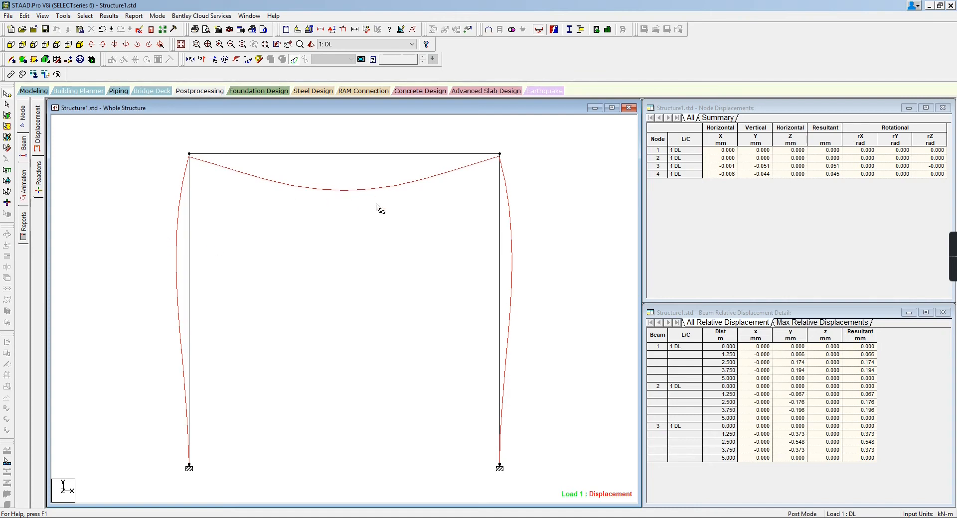
- Annotate the beams with their maximum resultant displacement
click(110, 18)
click(120, 175)
click(442, 186)
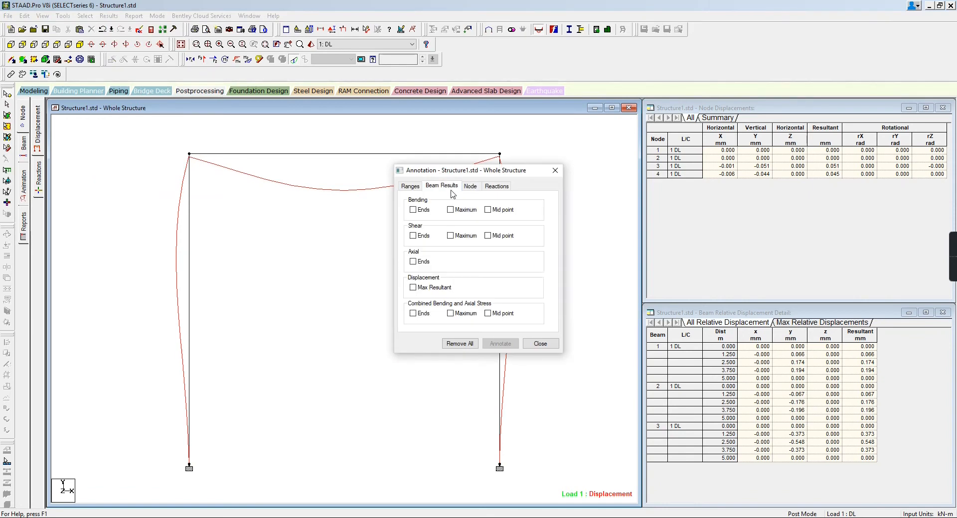
click(413, 287)
click(501, 344)
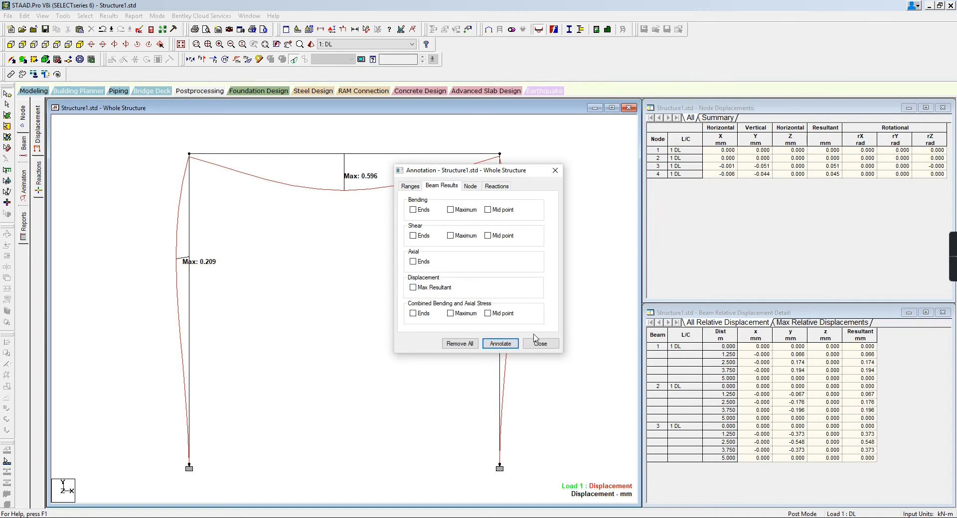
click(541, 344)
- Hide the displacement curve and show the bending Z and shear Y diagrams on the frame
click(295, 60)
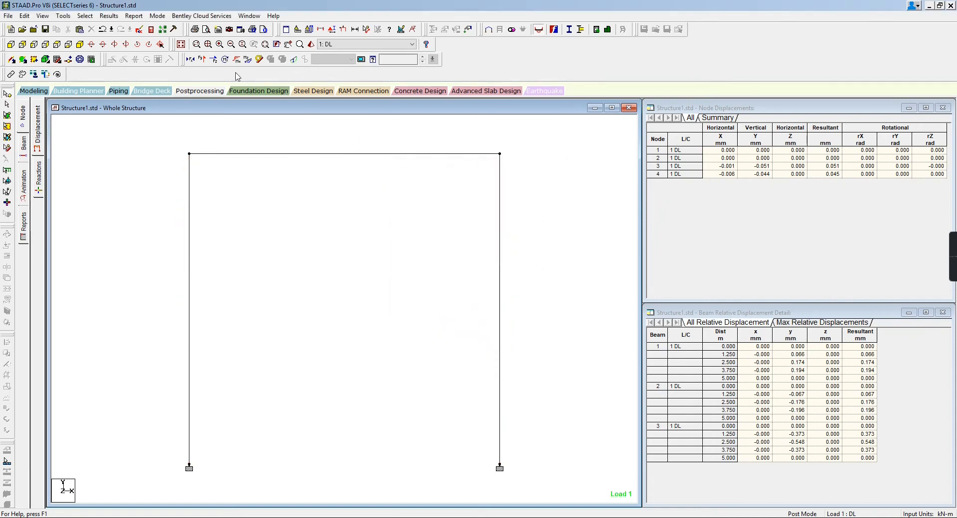
click(248, 60)
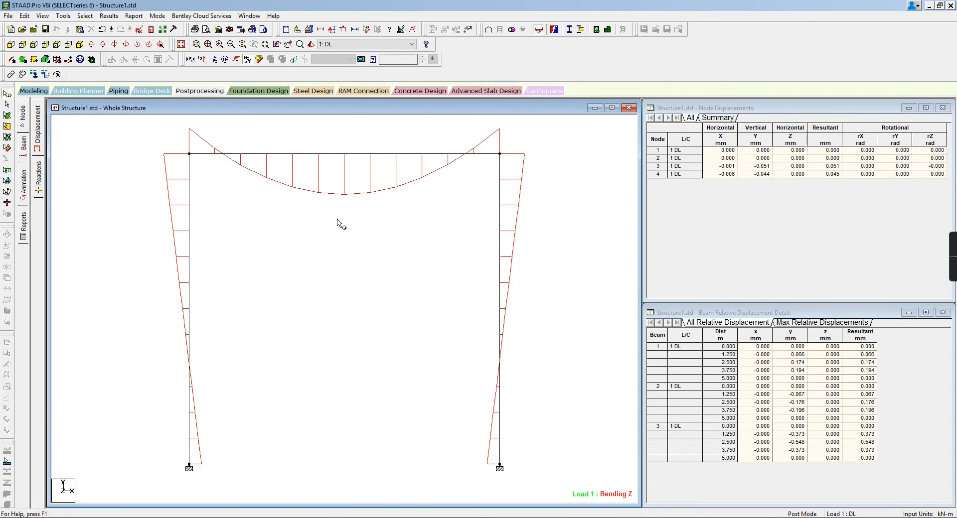
click(191, 60)
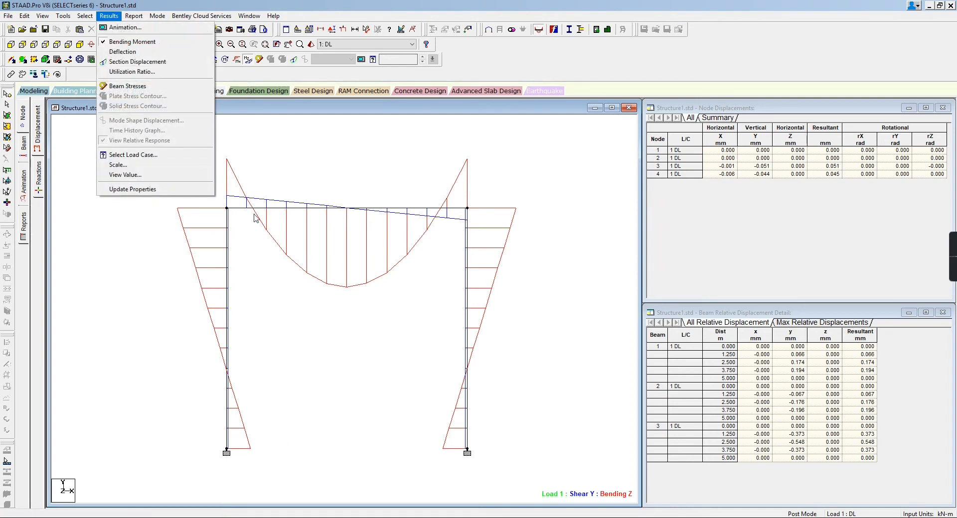
click(391, 349)
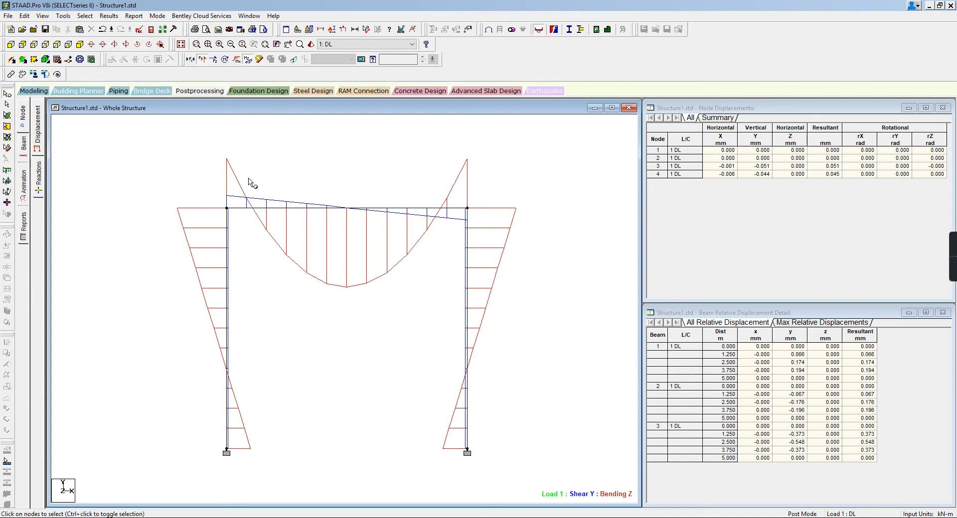
- Open the beam forces results, locate beam 1 from the end forces table and display beam numbers on the frame
click(24, 147)
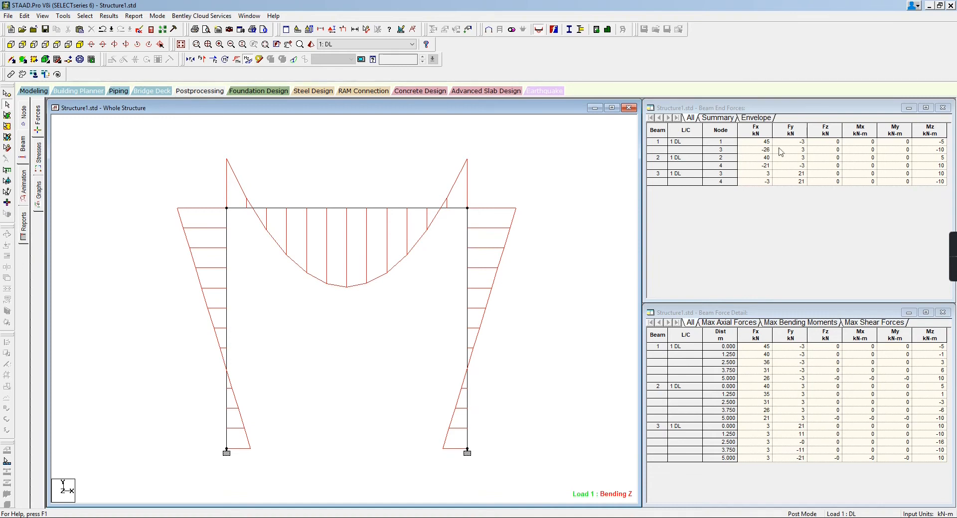
click(659, 141)
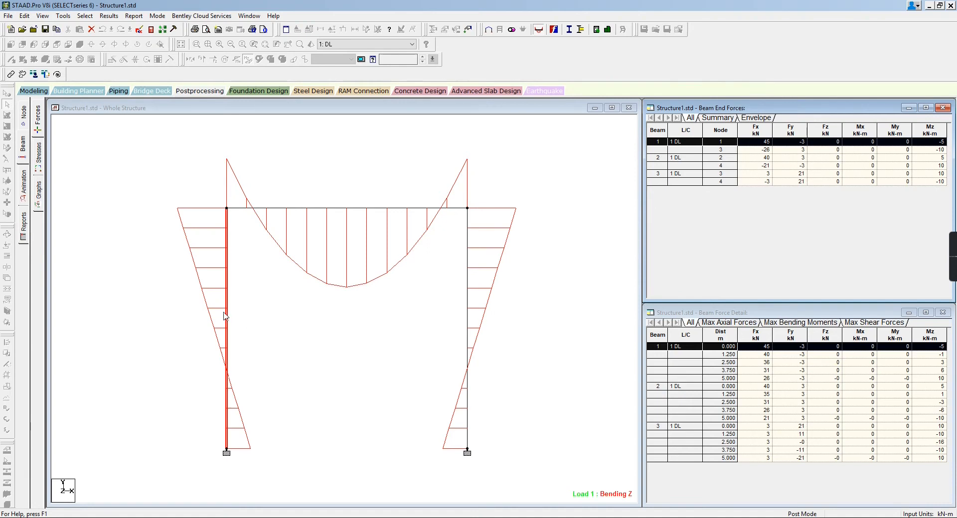
click(311, 337)
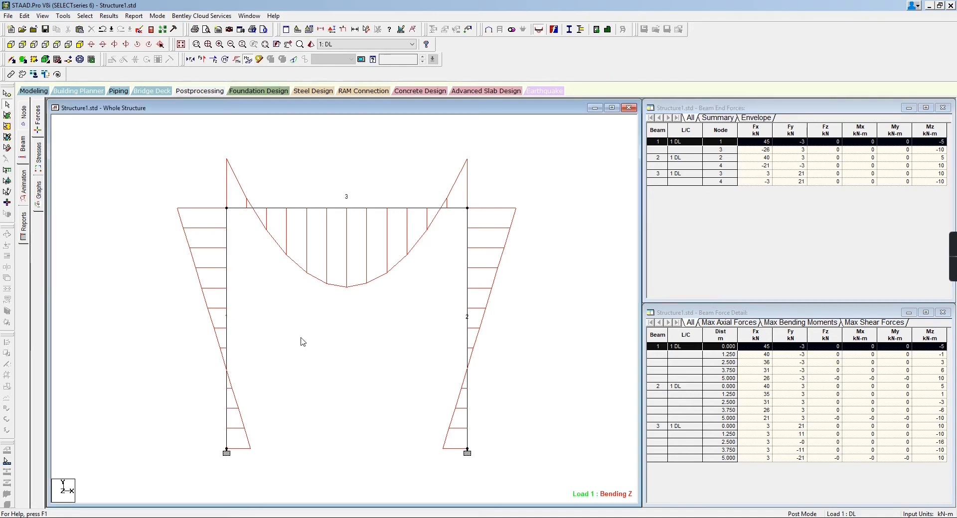
scroll(212, 346, up, 2)
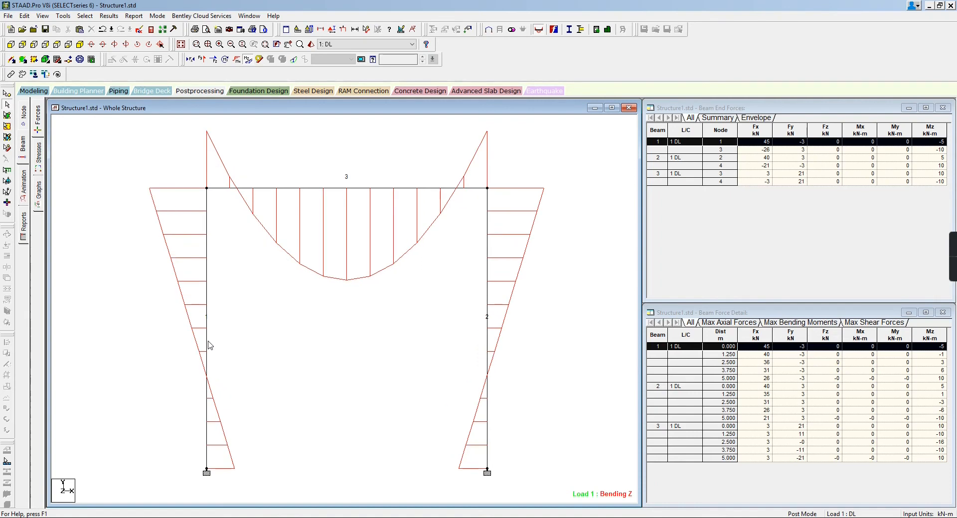
scroll(182, 333, up, 2)
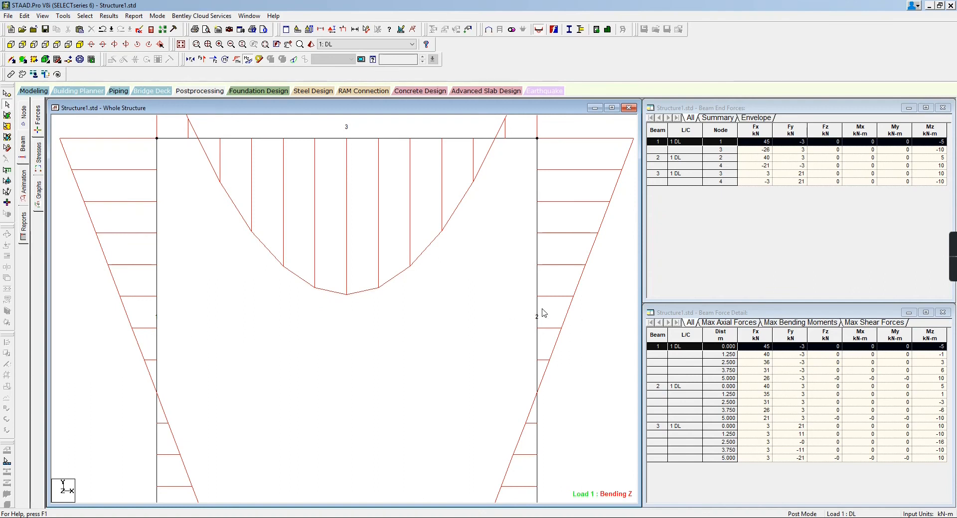
scroll(479, 291, down, 2)
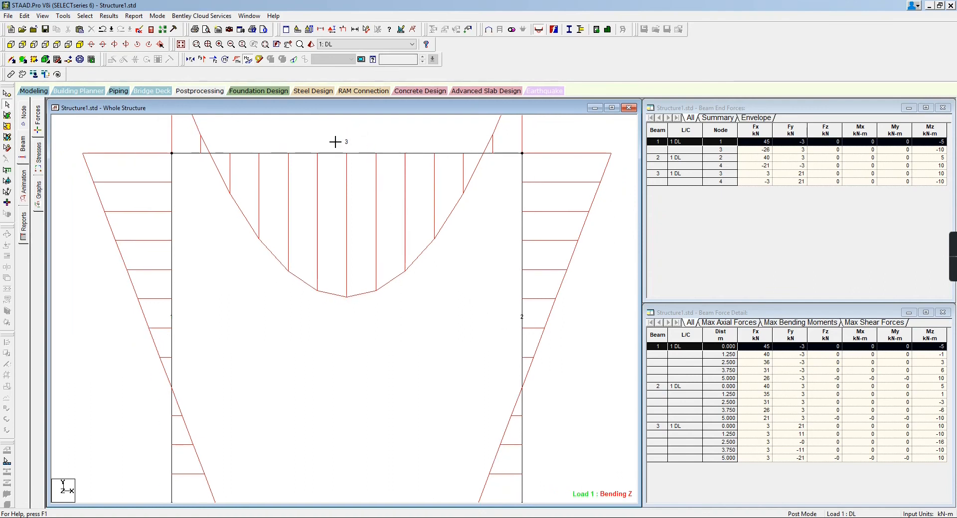
scroll(414, 320, down, 1)
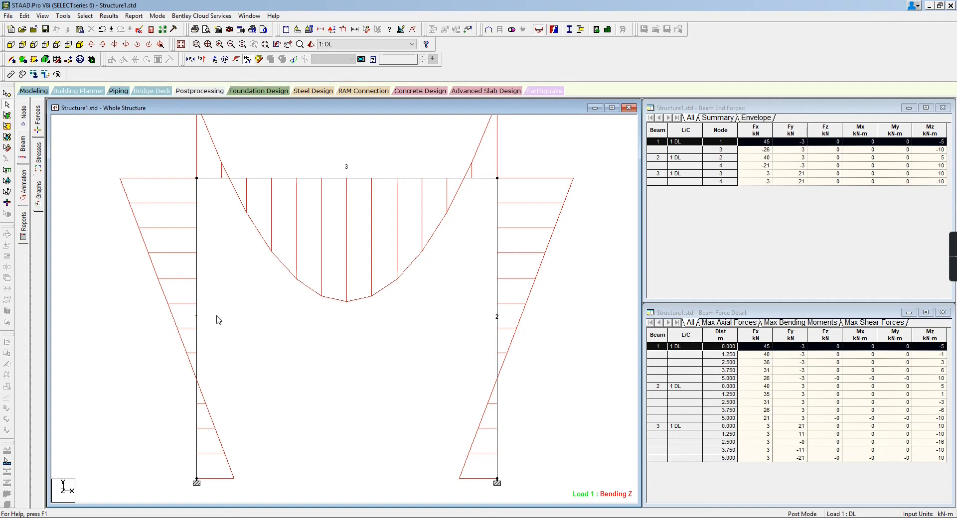
- Set the horizontal alignment of the beam labels to Left in the display options
click(309, 29)
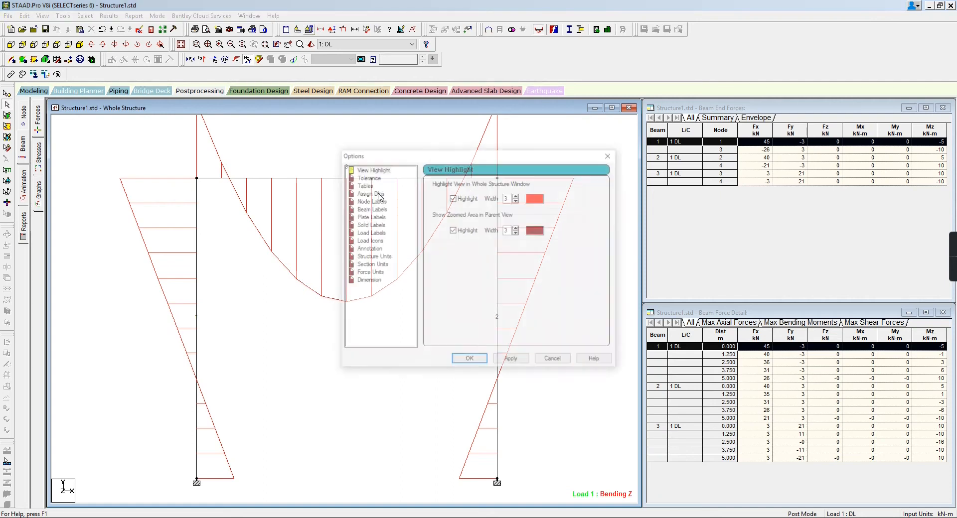
click(371, 233)
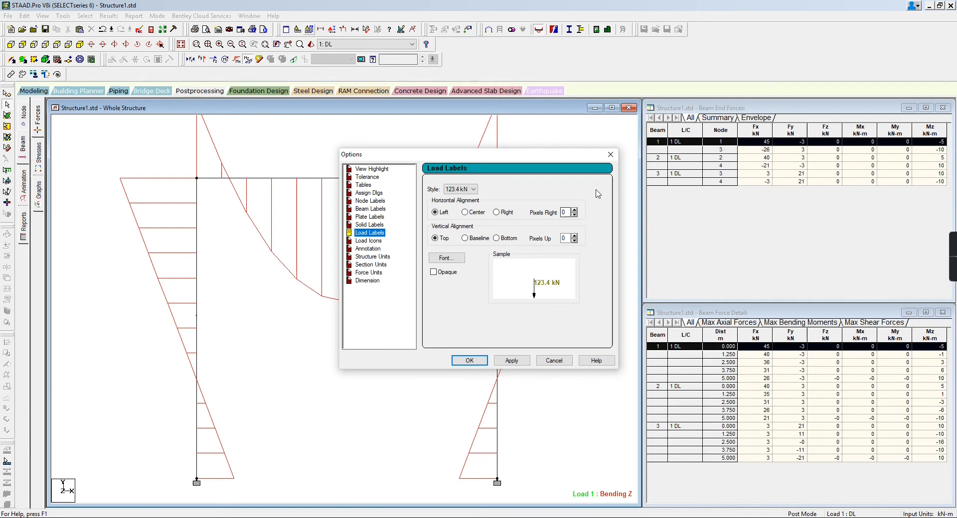
click(371, 208)
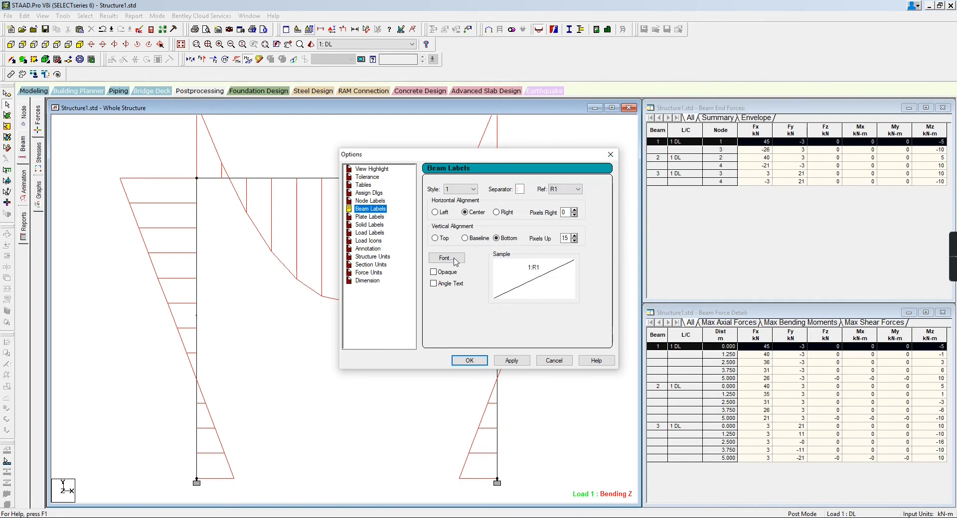
click(436, 212)
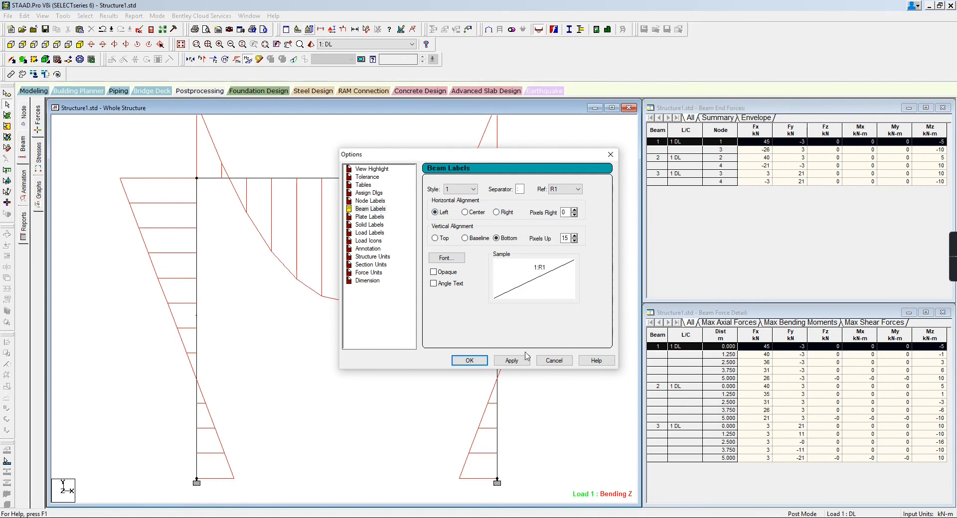
click(505, 363)
click(470, 360)
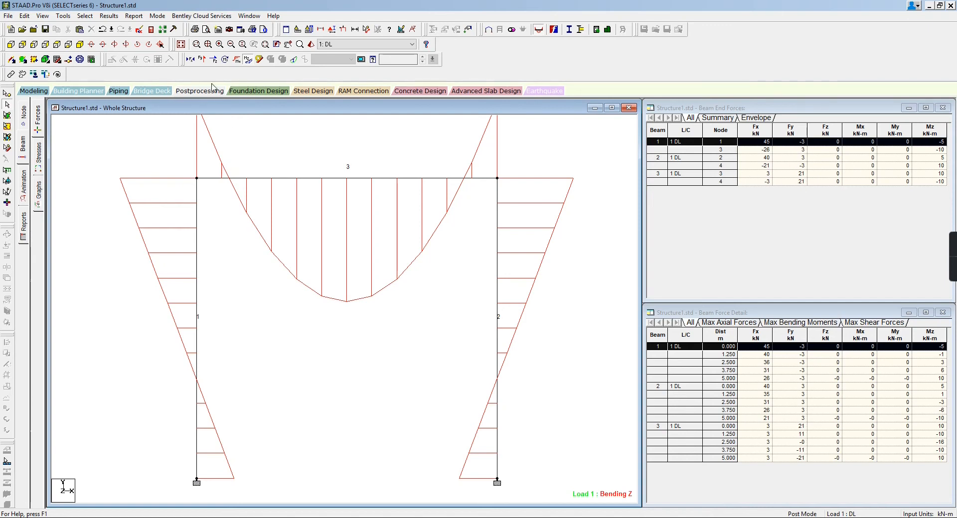
- Replace the bending Z diagram with the axial force diagram on the frame
click(247, 62)
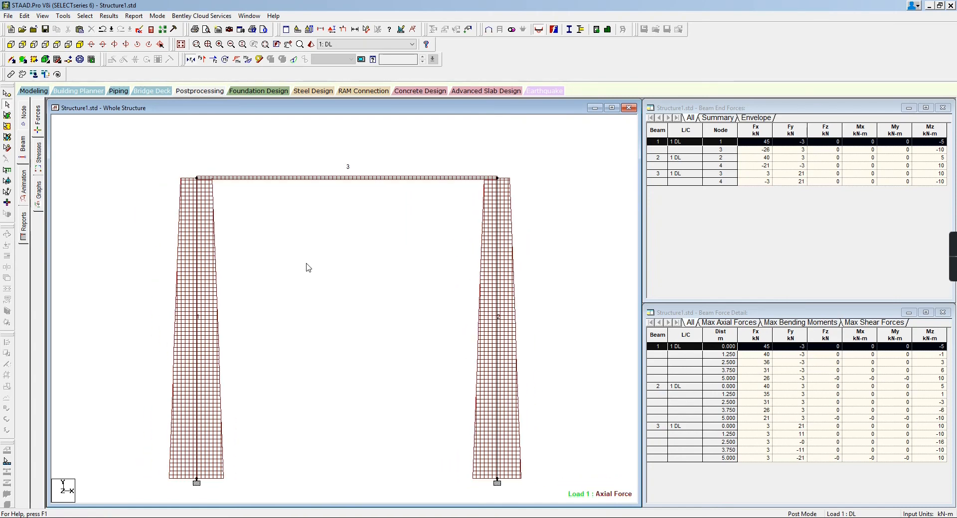
scroll(307, 263, down, 1)
middle_drag(311, 267, 314, 250)
scroll(410, 253, up, 1)
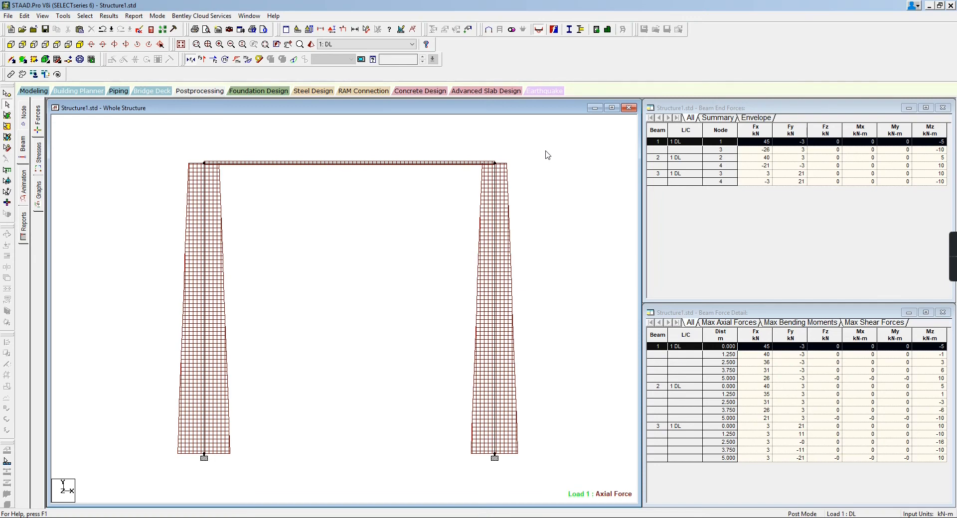
- Return to the node displacement results and try to create a beam end forces report with no beam selected
click(194, 92)
click(134, 15)
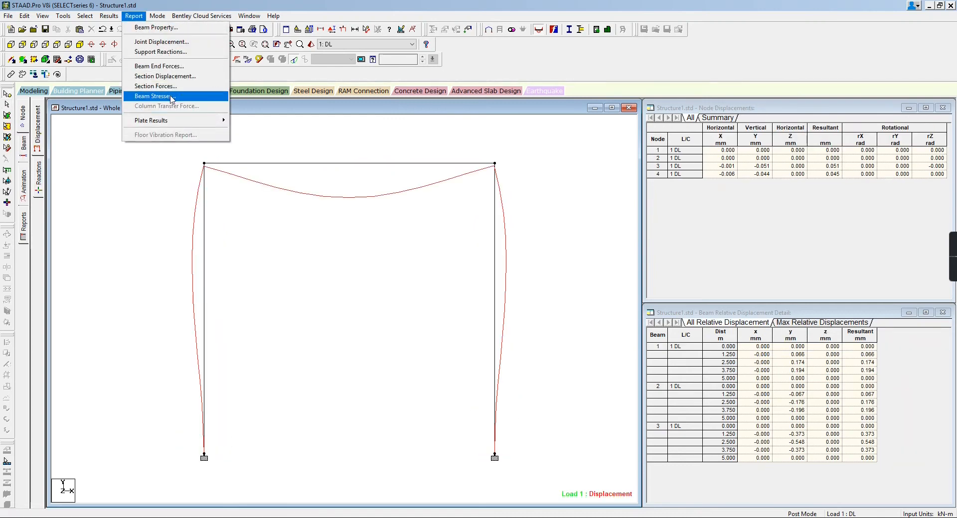
click(160, 66)
click(511, 285)
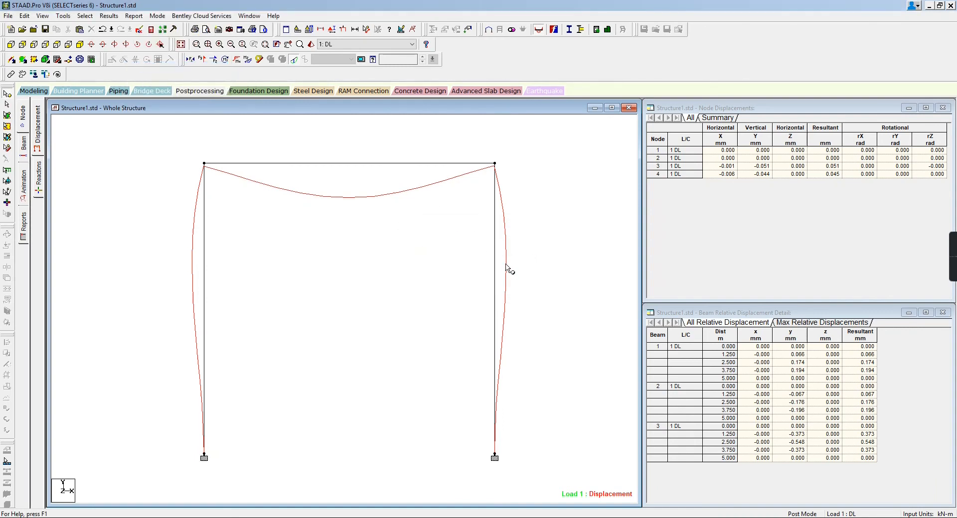
- Produce the beam end force report of the left column for load case 1 DL, and close it
click(203, 256)
click(133, 15)
click(147, 68)
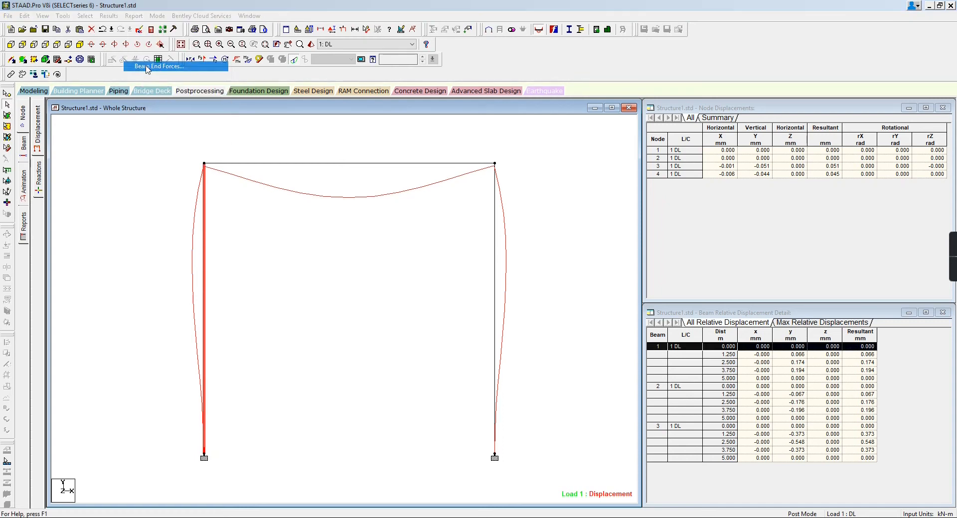
click(405, 195)
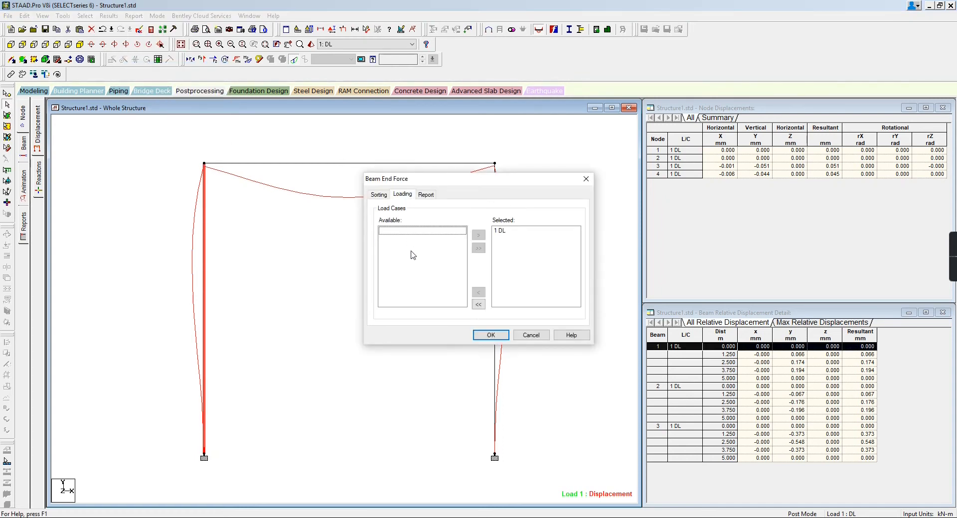
click(502, 232)
click(491, 335)
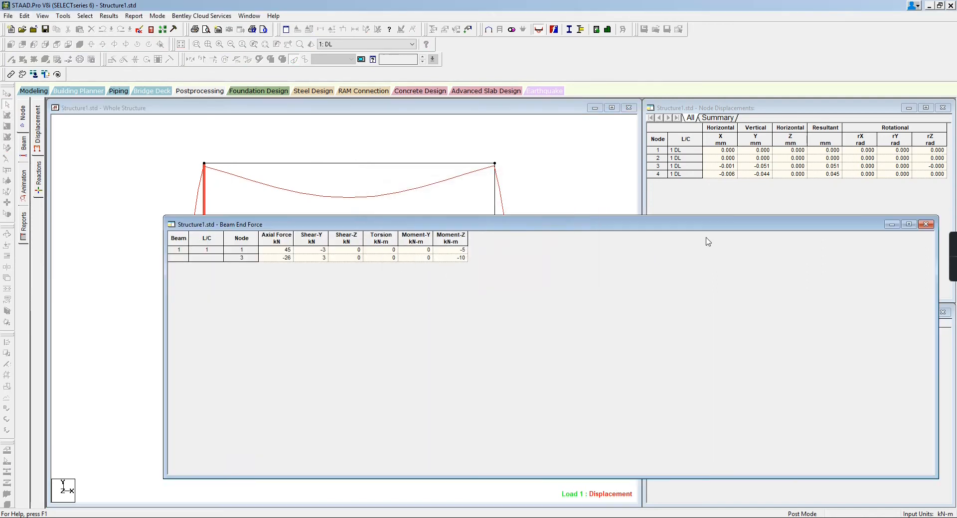
click(925, 225)
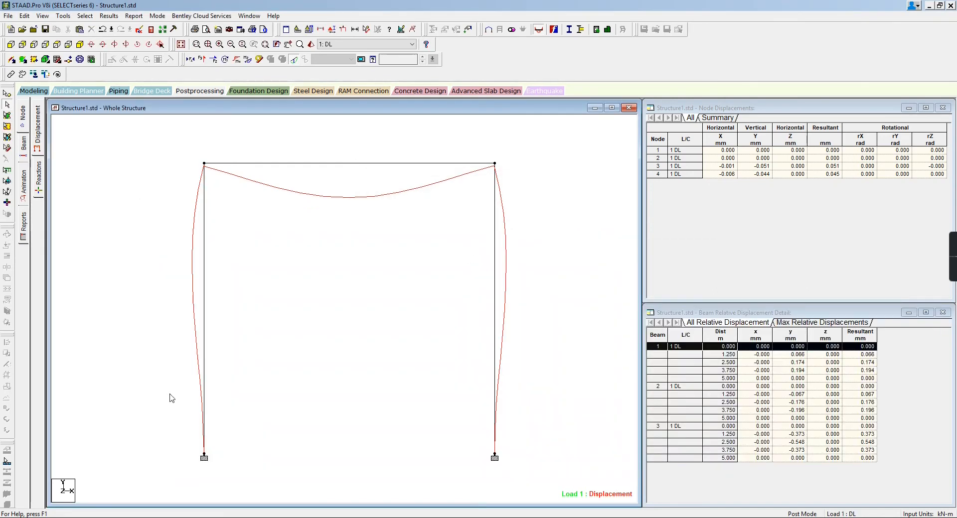
click(133, 16)
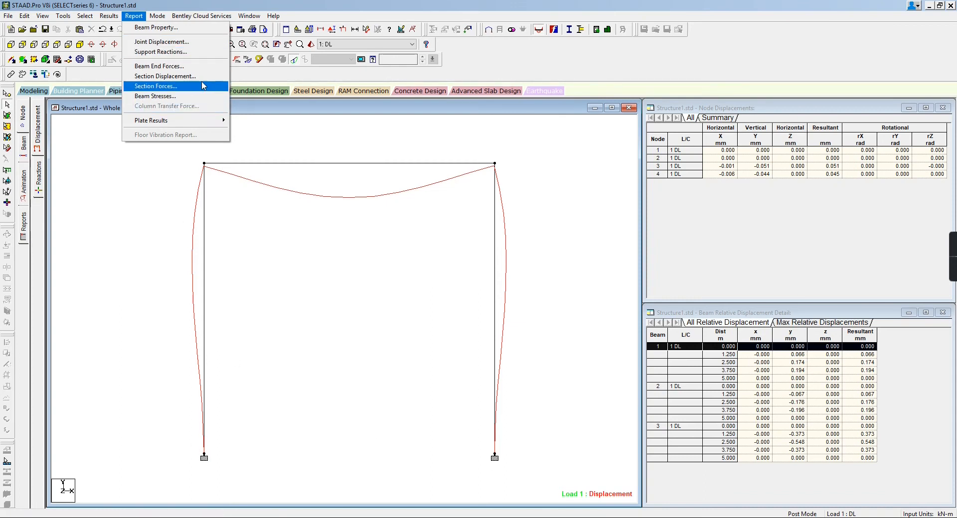
click(170, 213)
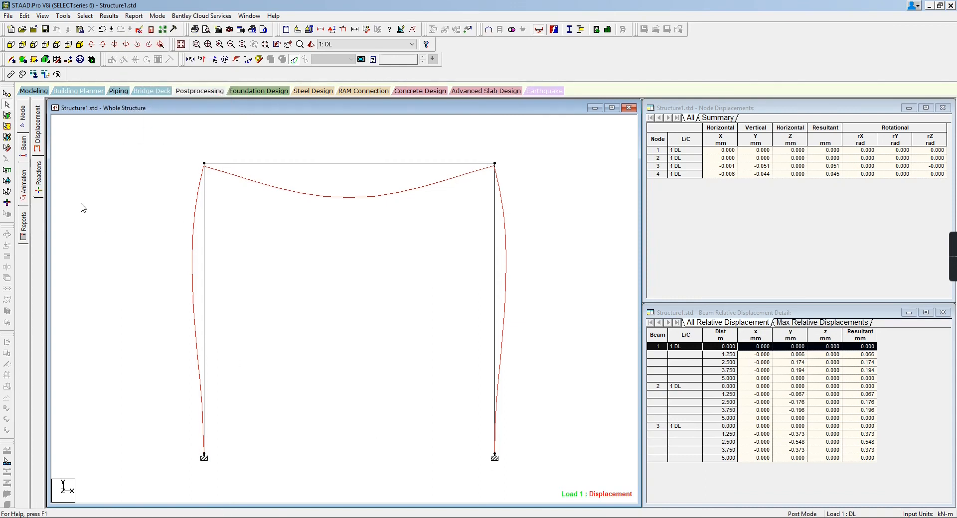
- Display the support reactions and reposition both reaction labels inside the frame, above the supports
click(40, 183)
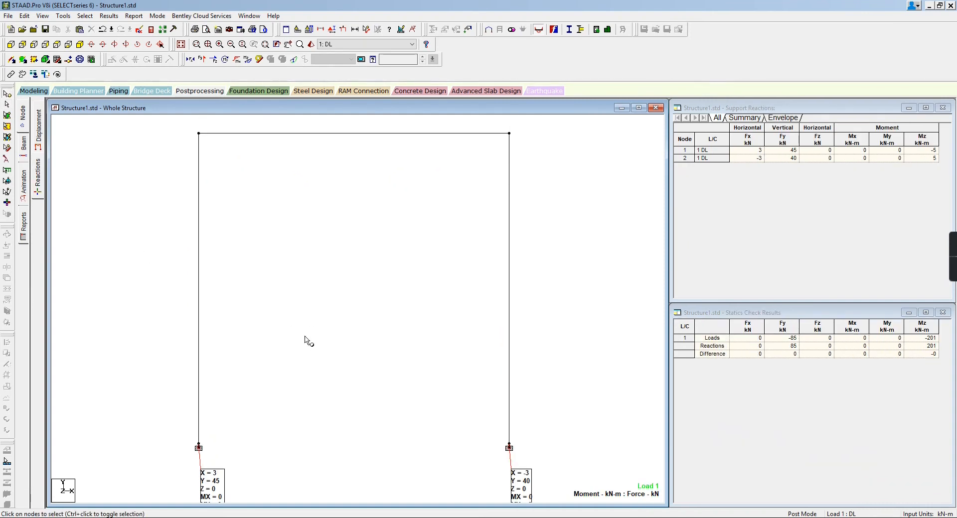
click(7, 159)
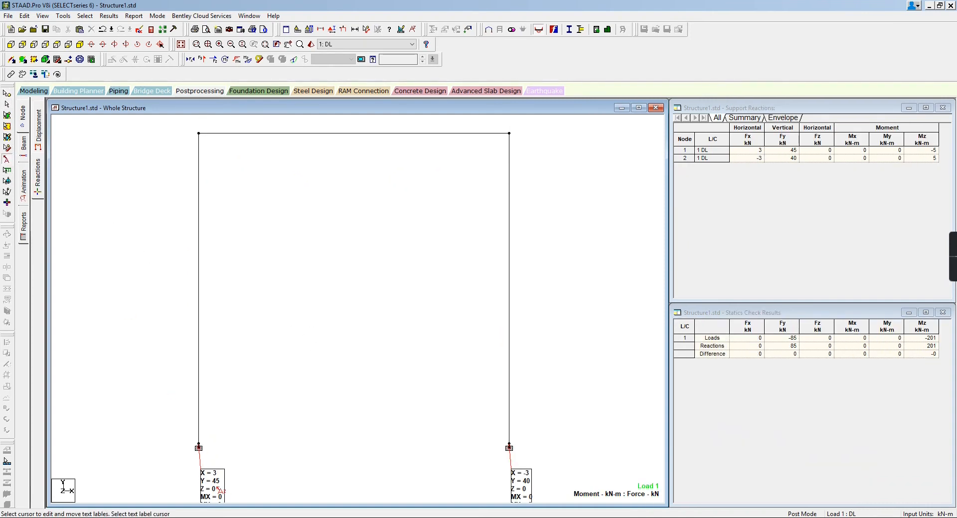
drag(224, 491, 247, 429)
drag(498, 493, 446, 455)
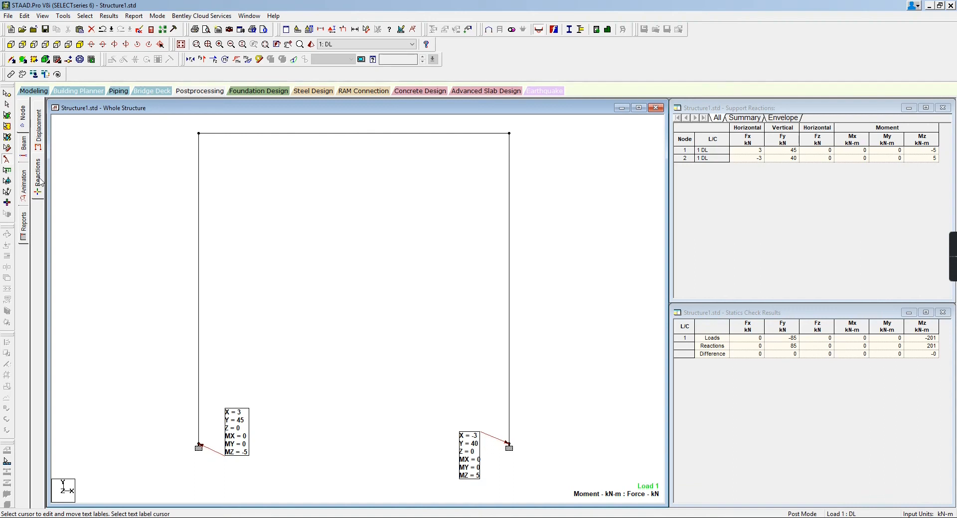
- Examine the beam stress contours of the top beam, the left column and the right column, then close the section plane settings
click(23, 152)
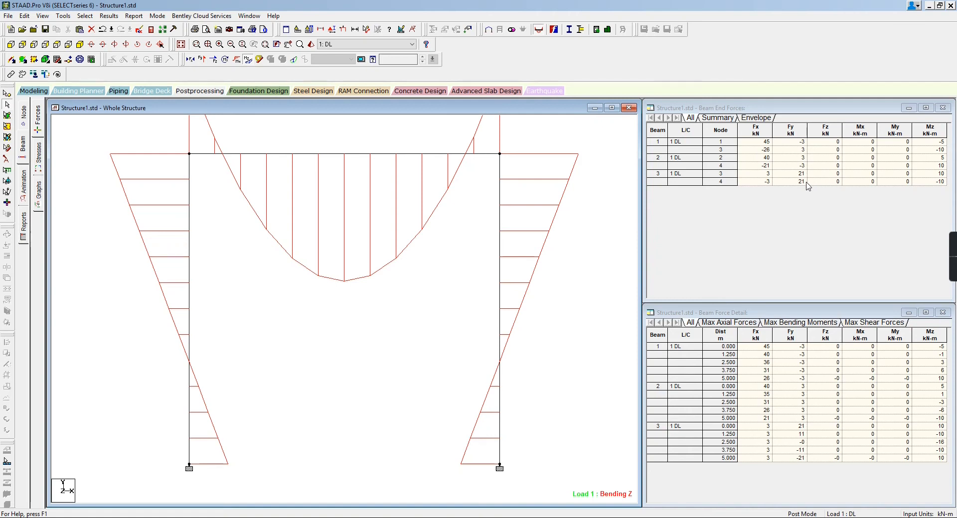
click(40, 160)
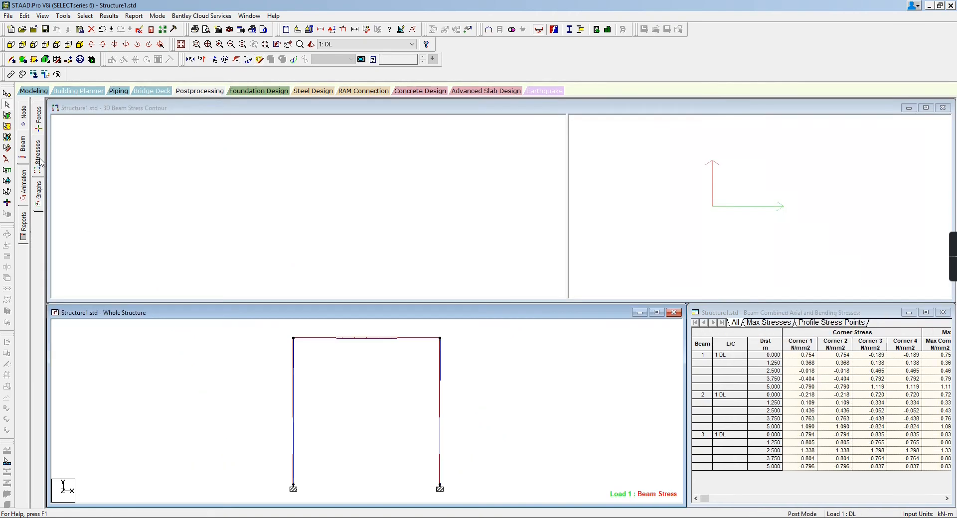
click(393, 339)
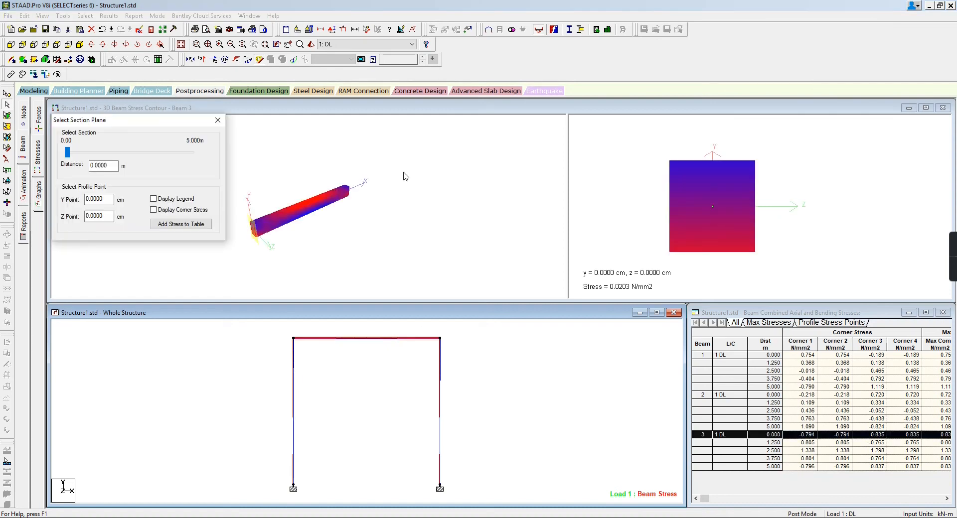
click(293, 393)
click(440, 397)
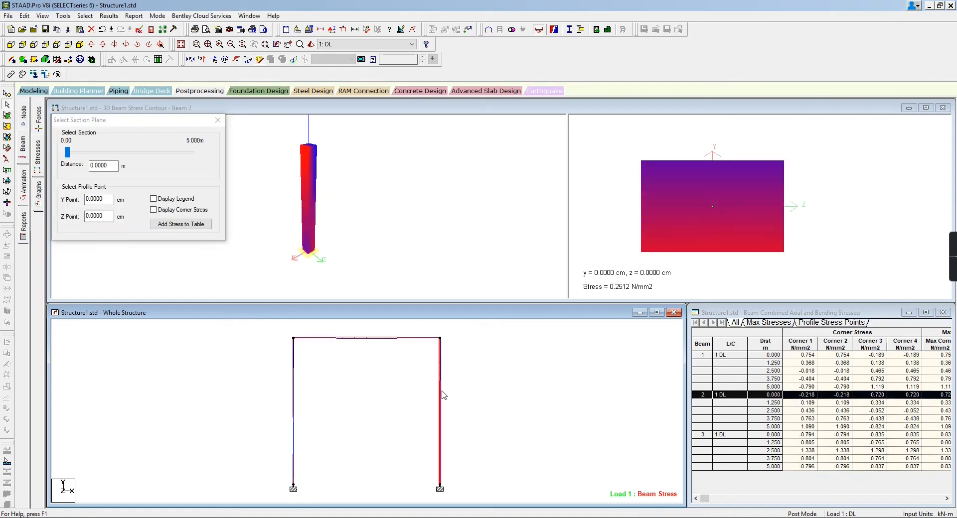
click(218, 121)
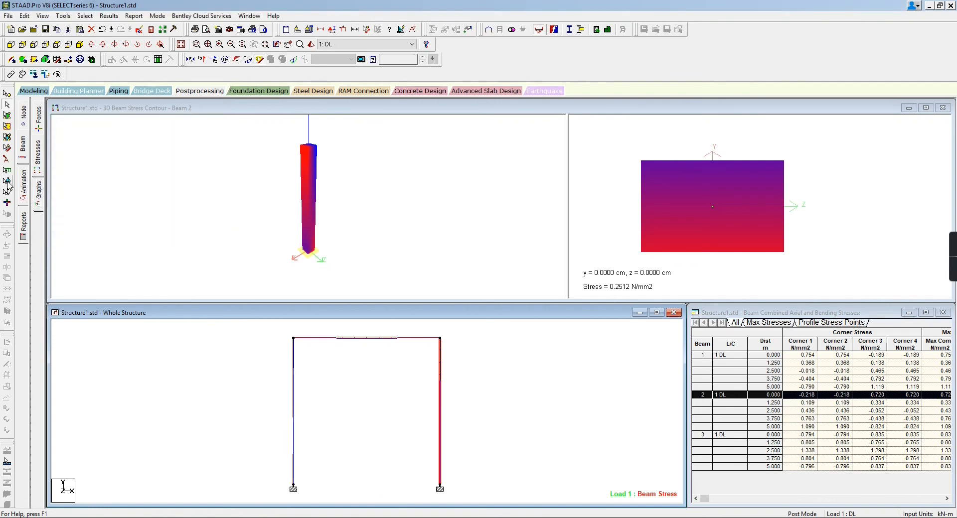
- Return to modeling and set the concrete design code to IS456
click(40, 92)
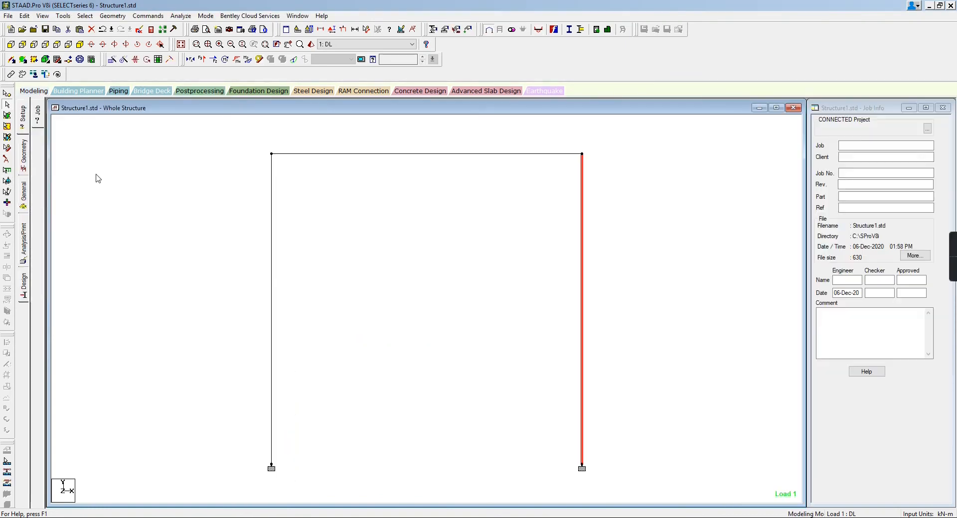
click(27, 282)
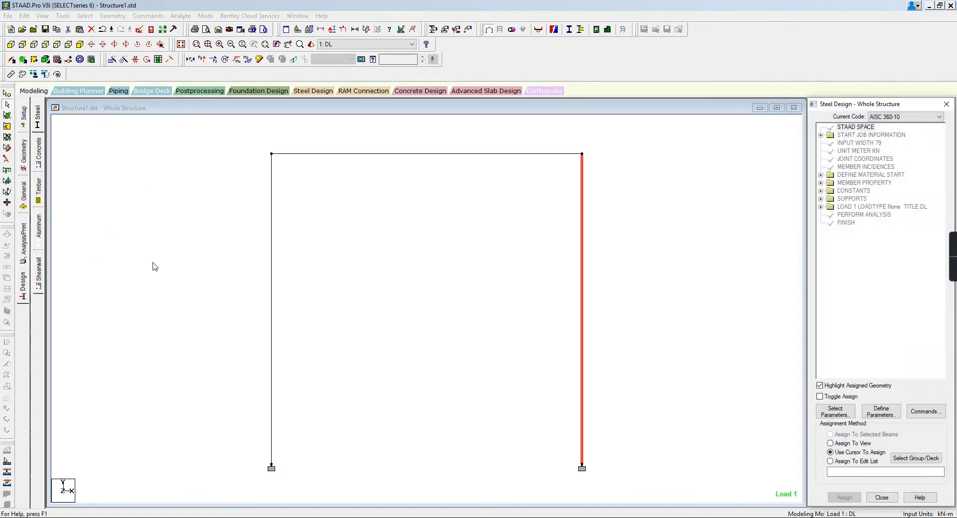
click(223, 217)
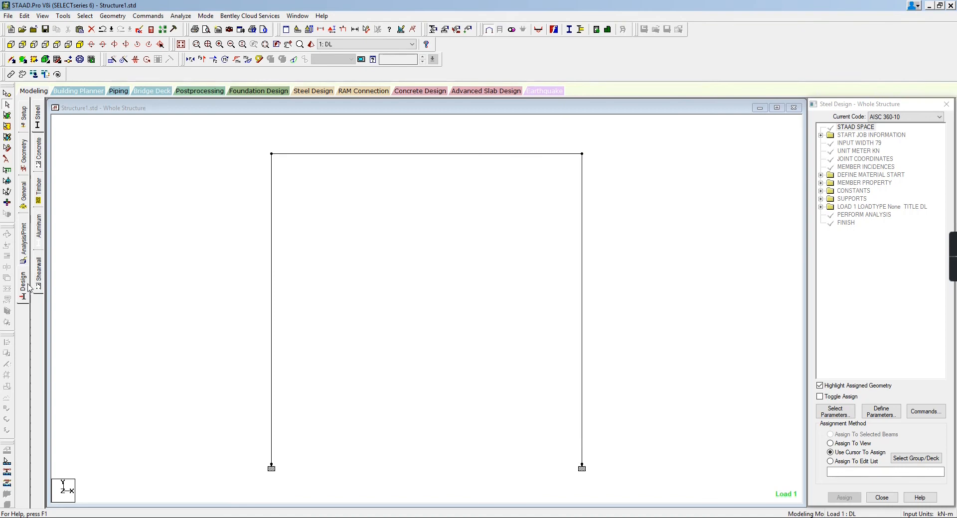
click(43, 156)
click(925, 118)
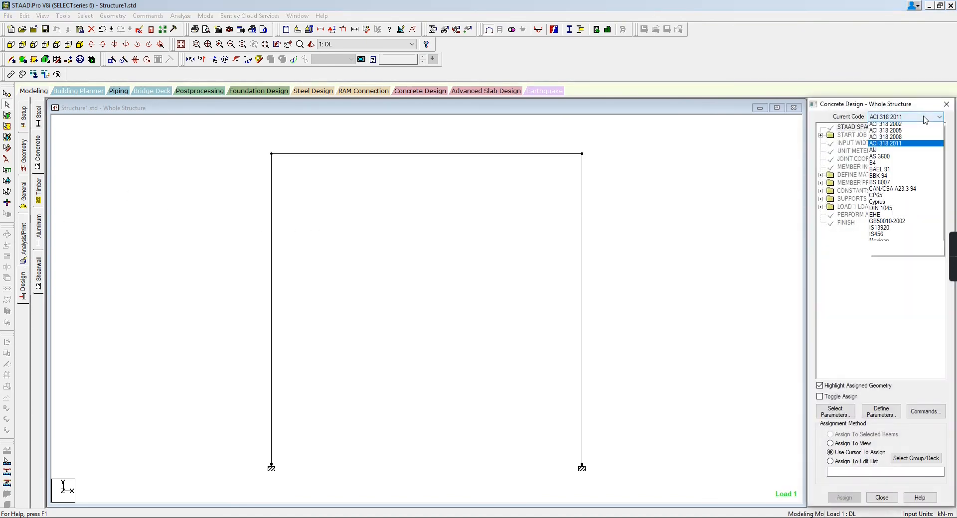
click(887, 243)
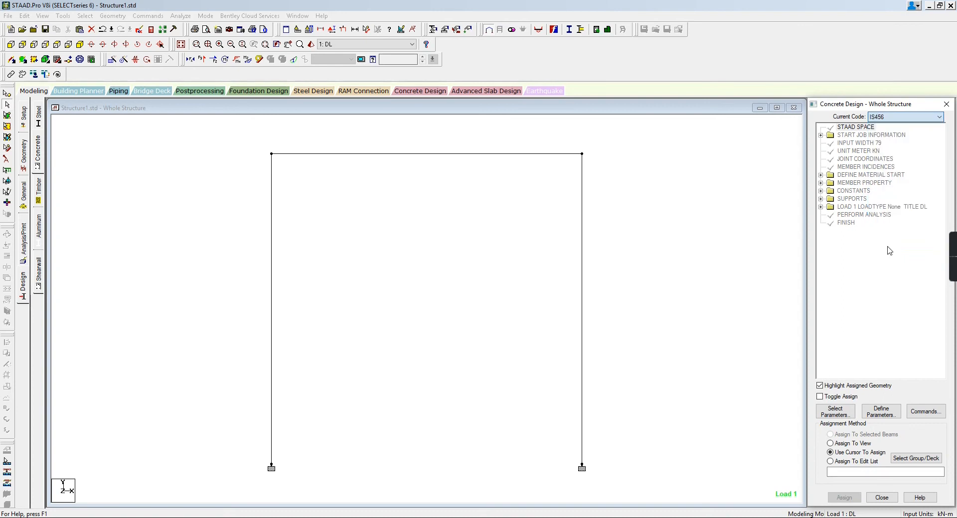
- Add the CLEAR design parameter with a reinforcement cover of 0.04 m
click(881, 412)
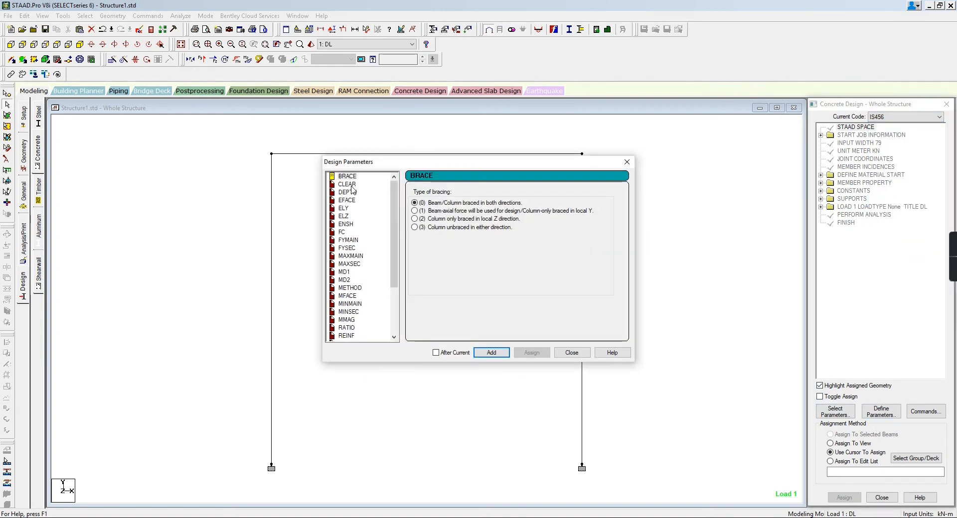
click(349, 185)
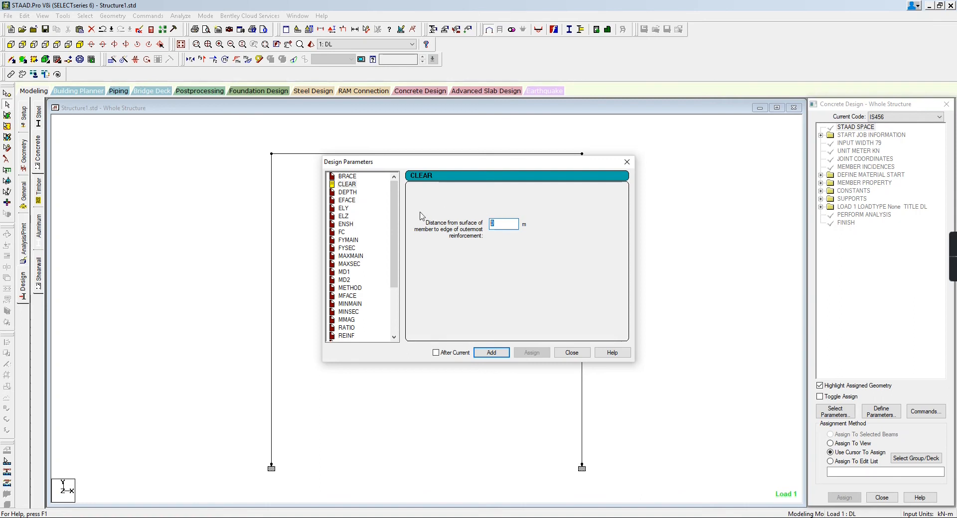
text(0.04)
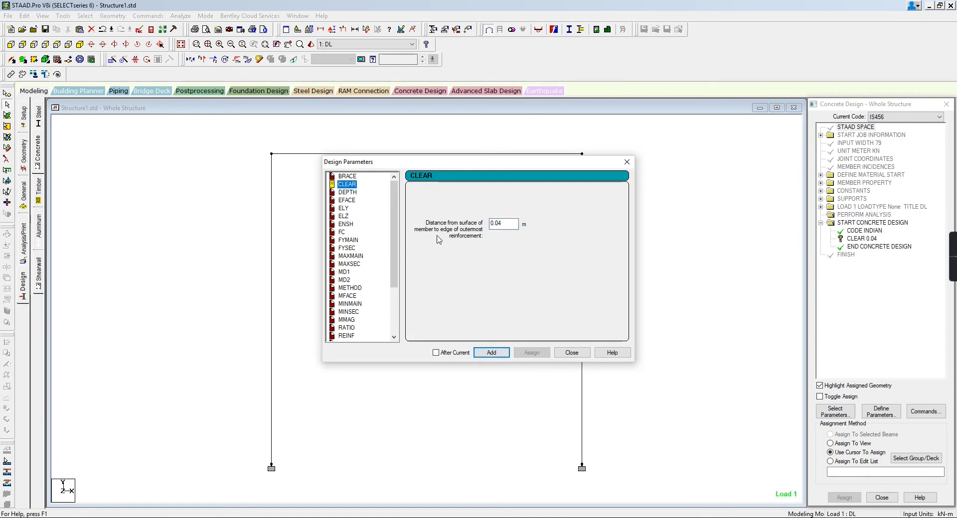
- Add the FC design parameter with a concrete compressive strength of 30000 kN/m2
click(342, 232)
drag(514, 226, 428, 228)
text(30000)
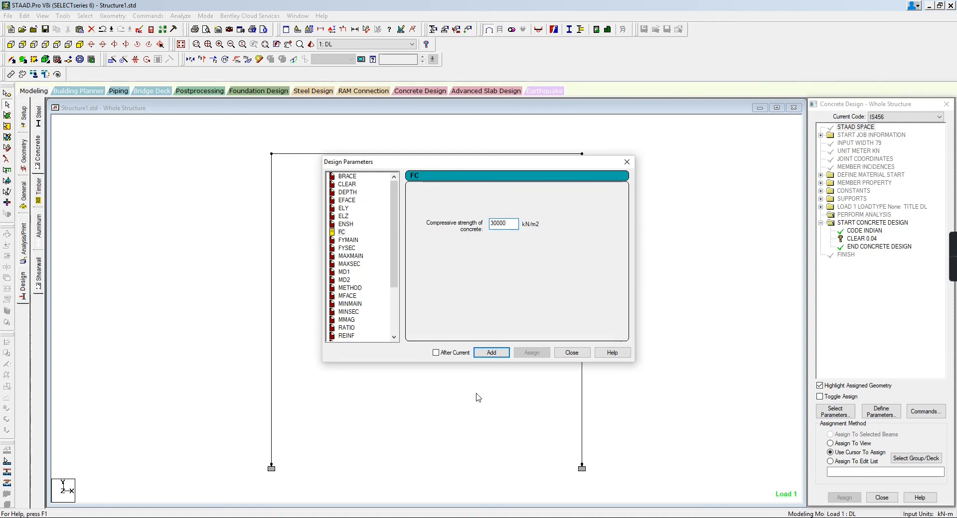
click(496, 355)
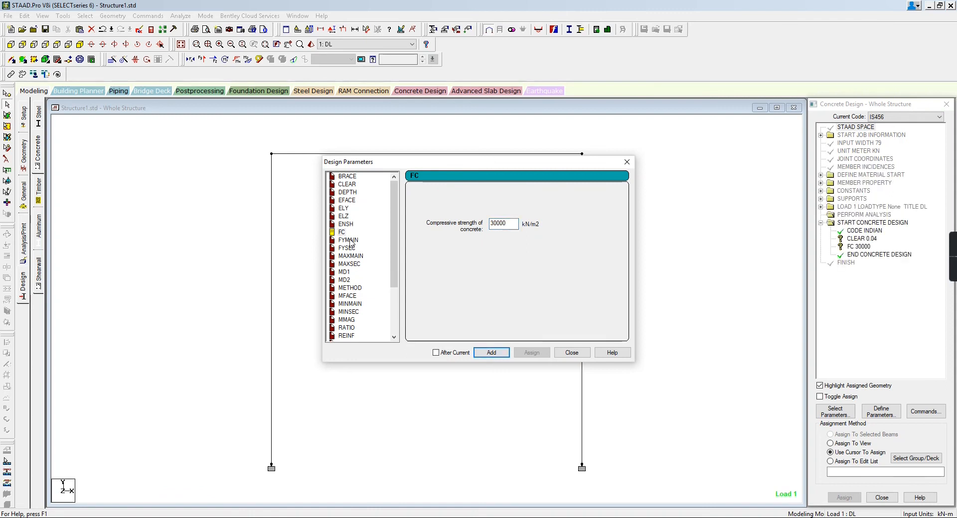
- Add the FYMAIN design parameter with a main reinforcement yield strength of 500000 kN/m2
click(349, 241)
double_click(515, 228)
text(500000)
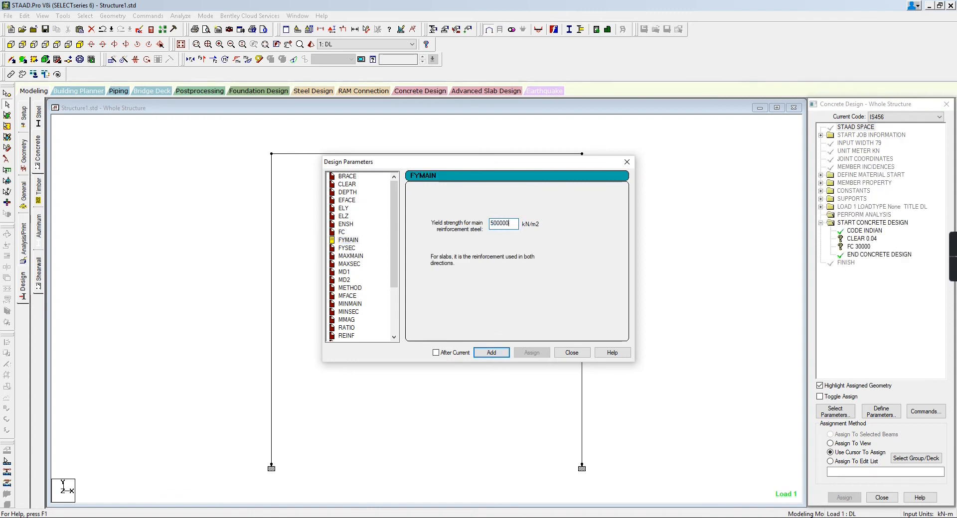
click(492, 354)
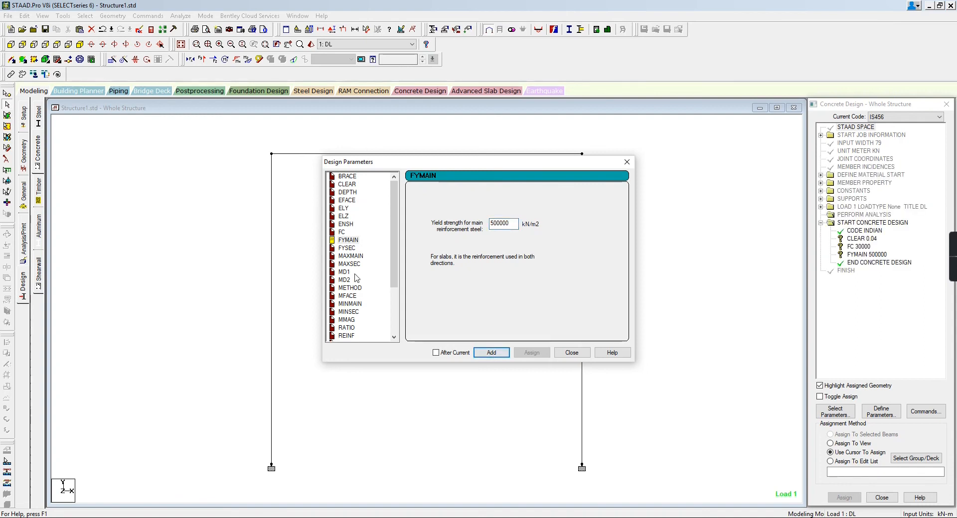
- Check the MAXMAIN and RATIO defaults, and add the TRACK design parameter with option 2 to finish the parameter definitions
click(353, 257)
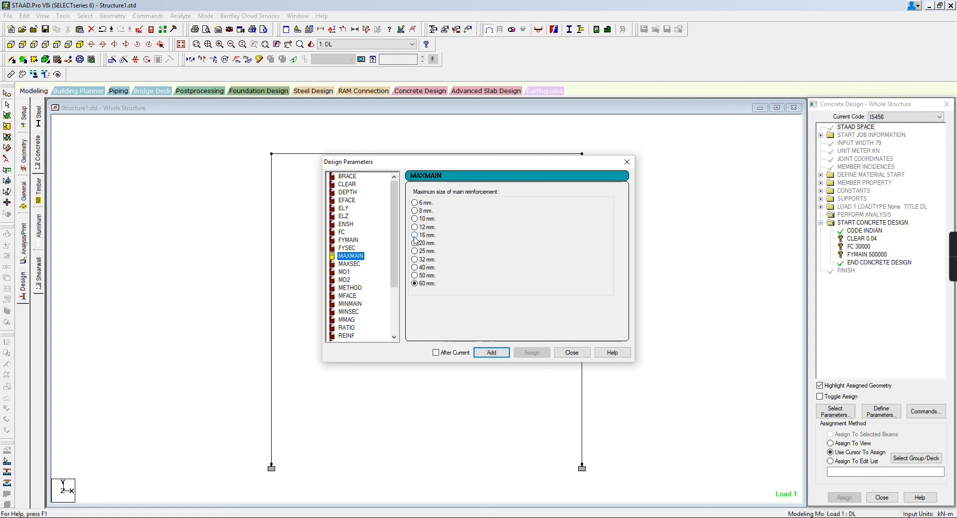
scroll(354, 296, down, 2)
click(352, 280)
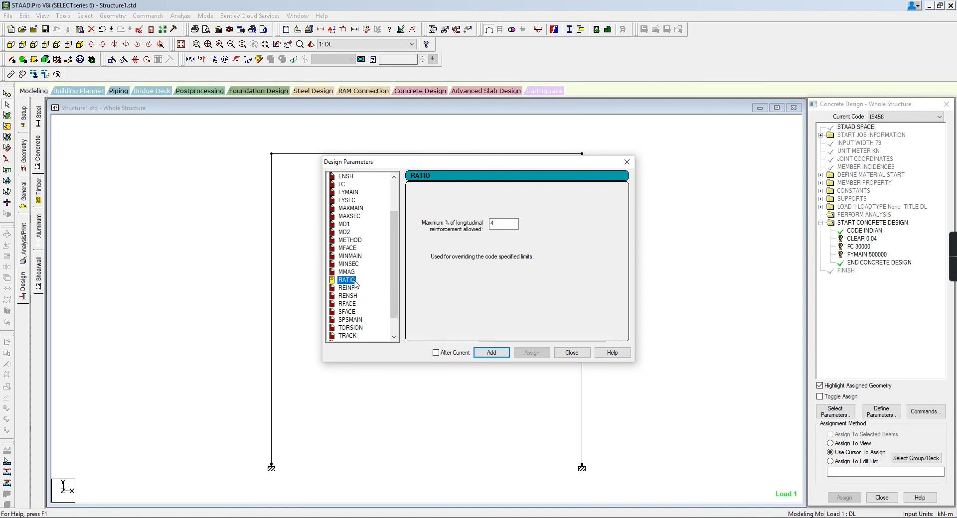
scroll(349, 289, down, 1)
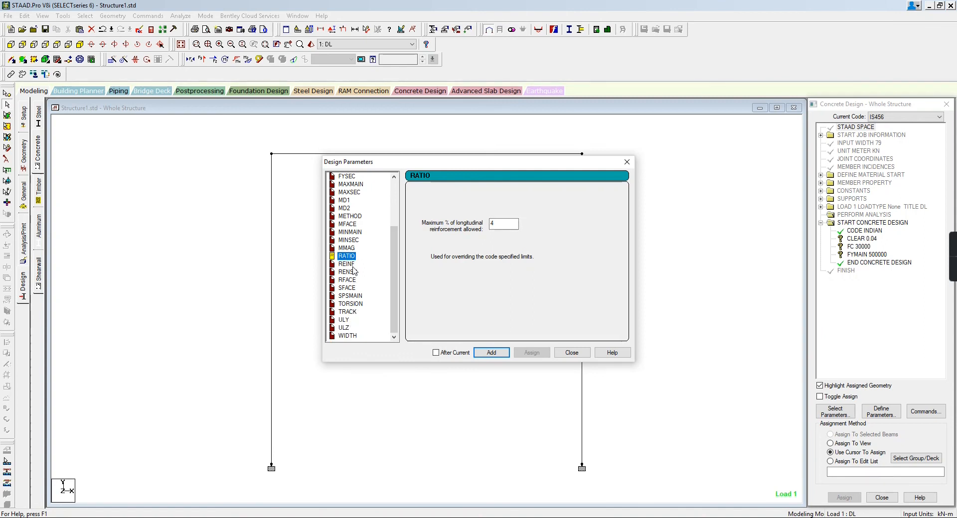
click(351, 313)
click(415, 219)
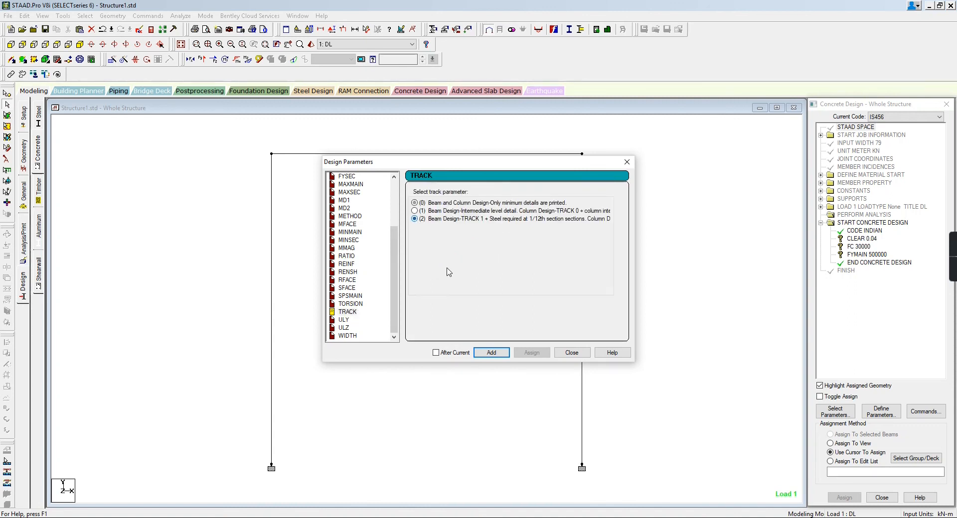
click(498, 355)
click(574, 354)
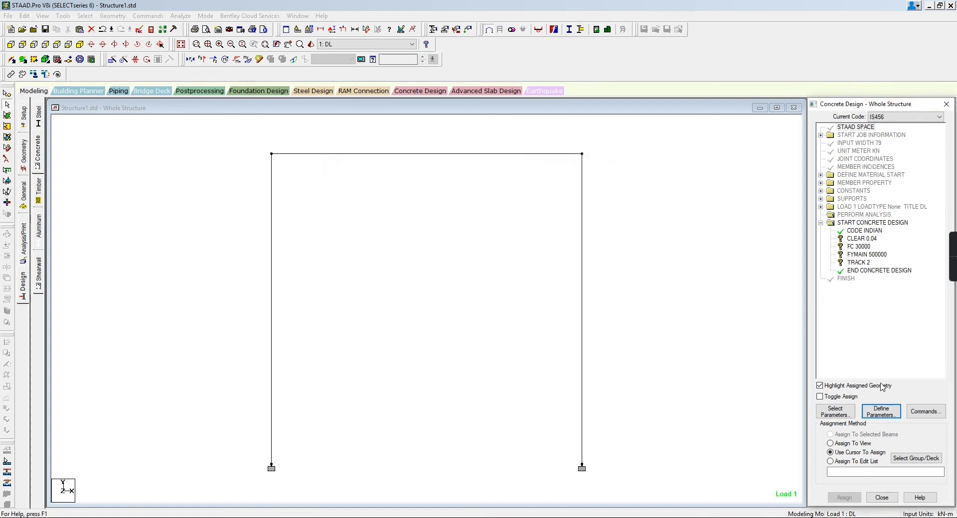
- Add the DESIGN COLUMN and TAKE OFF commands to the concrete design
click(925, 412)
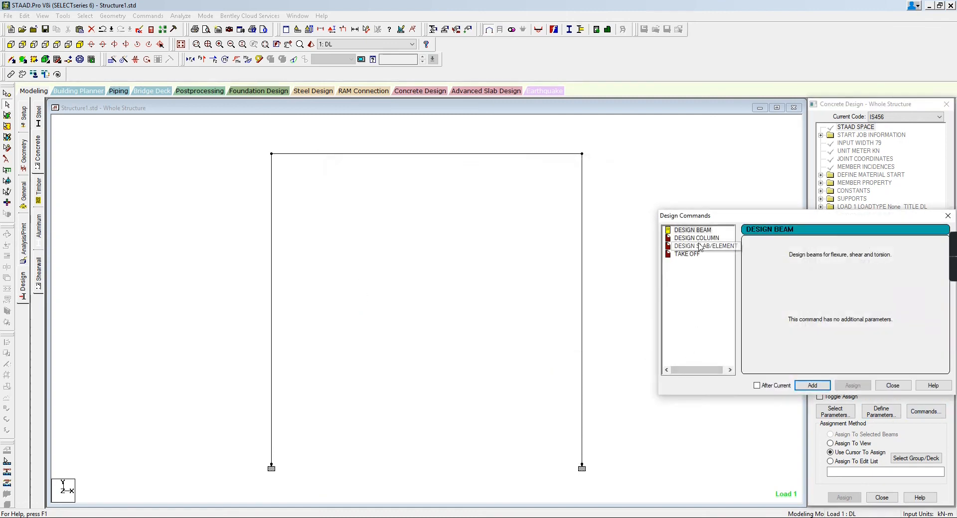
click(705, 239)
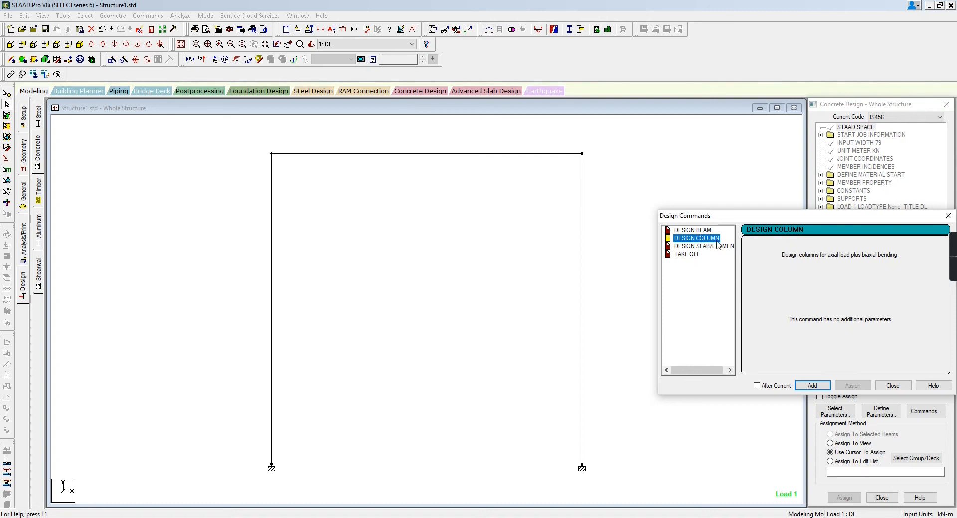
click(687, 255)
click(813, 387)
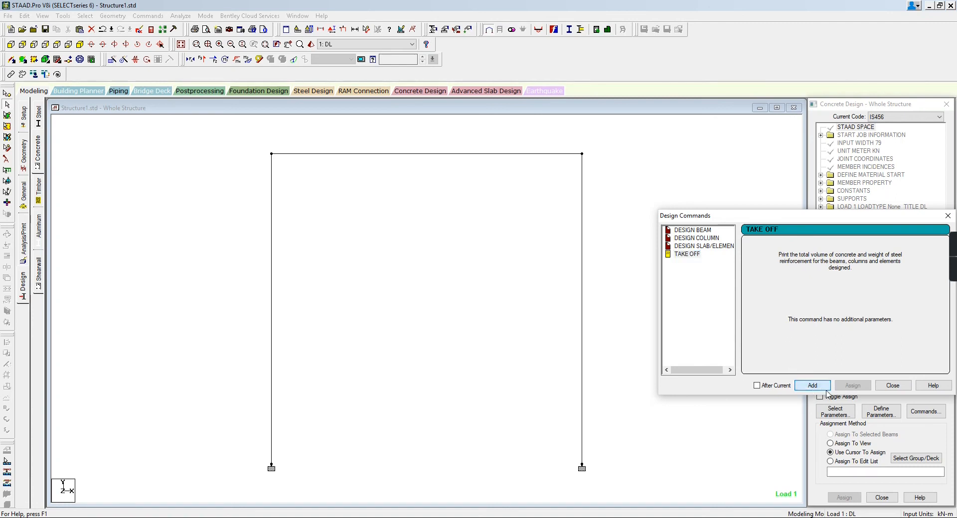
click(893, 387)
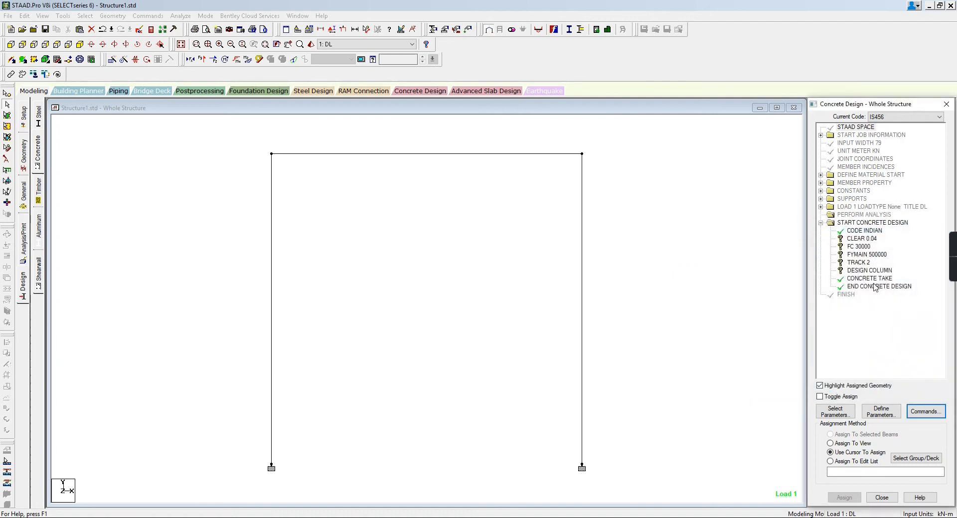
- Assign the CLEAR 0.04 parameter to the two selected columns and clear the selection
click(863, 239)
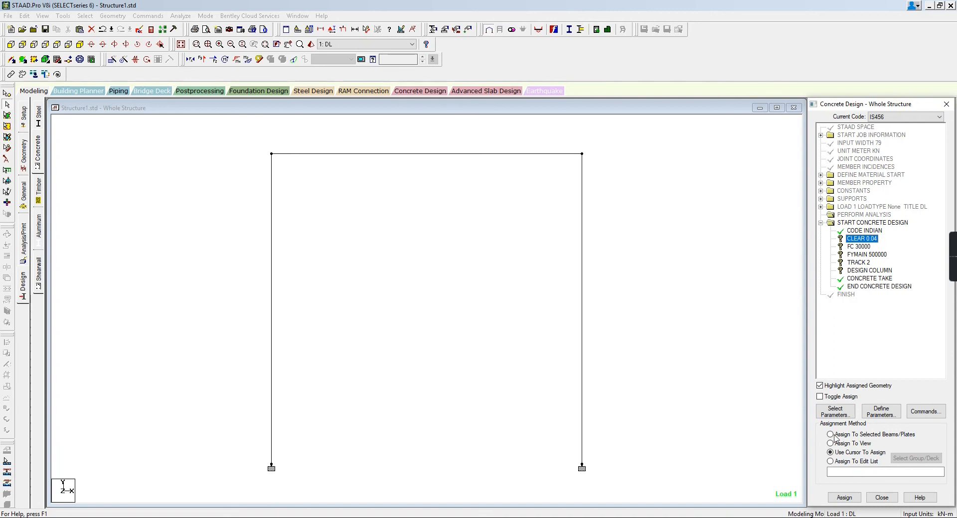
drag(637, 241, 232, 372)
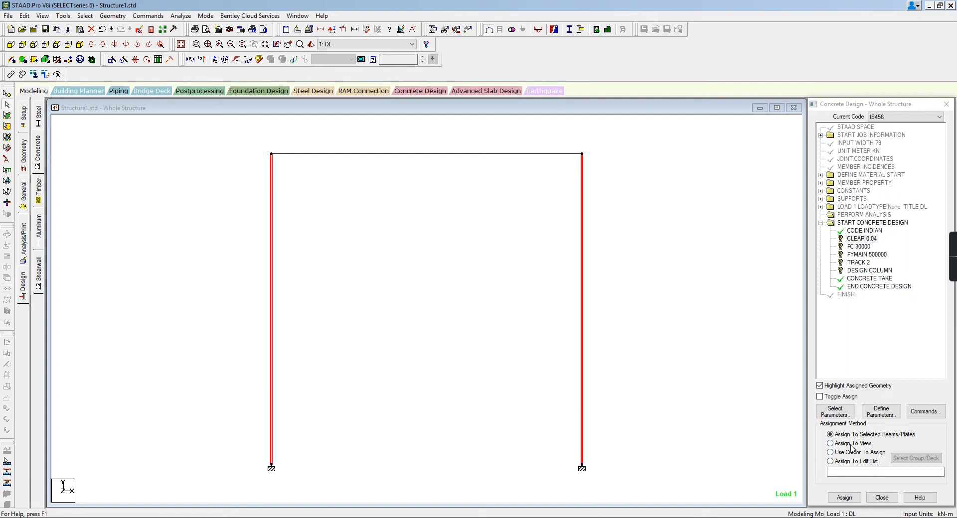
click(844, 497)
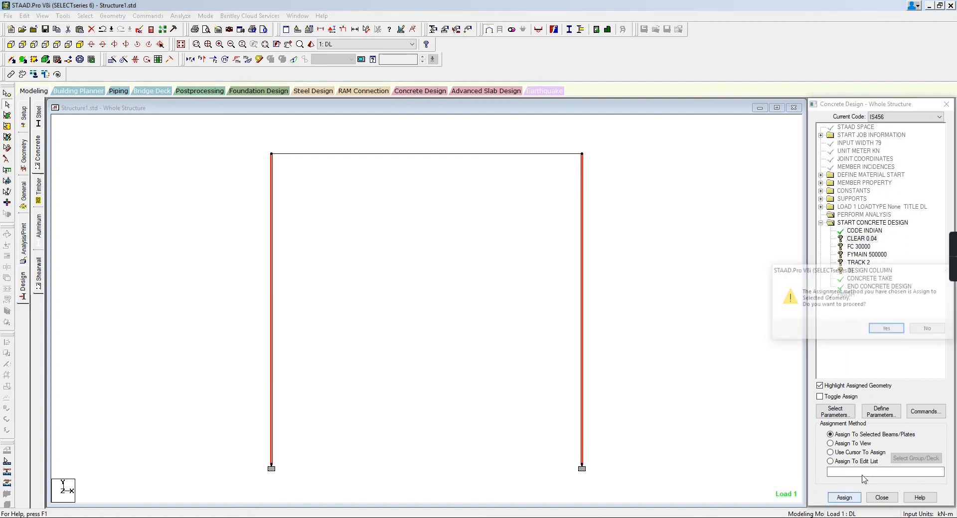
click(888, 329)
click(641, 369)
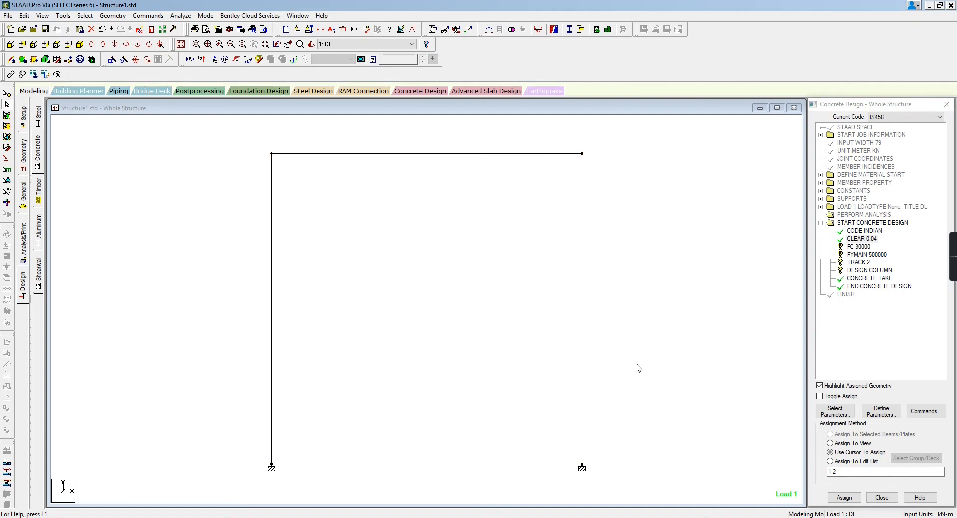
- Define a second CLEAR design parameter with a 0.03 m cover and add it to the concrete design
click(864, 232)
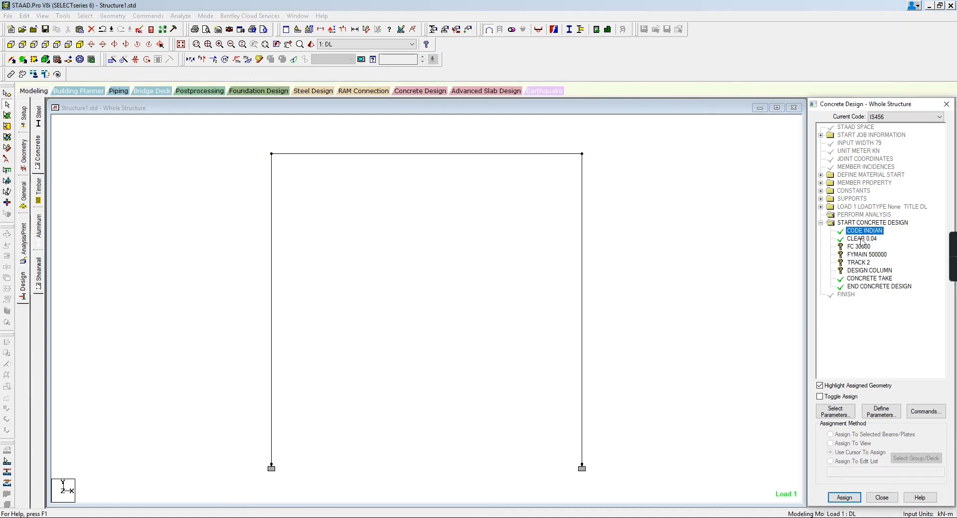
click(881, 412)
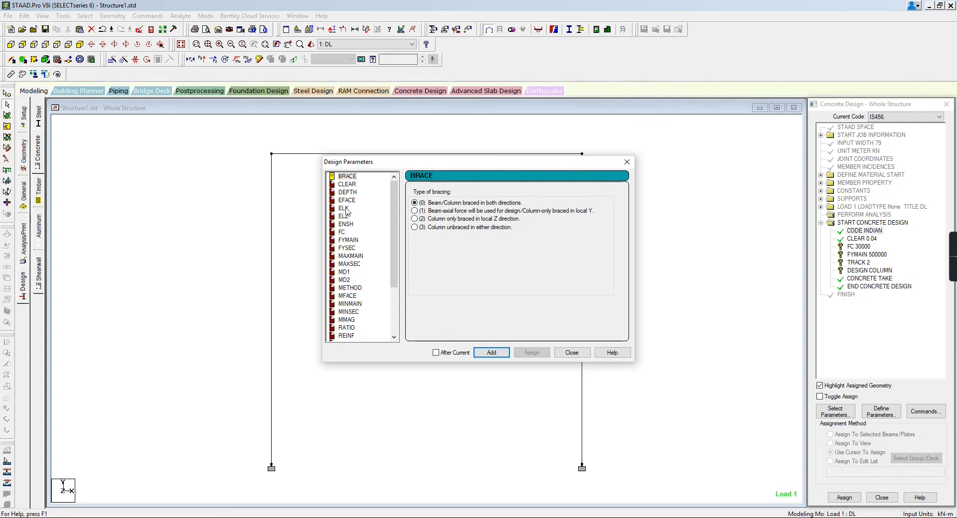
click(351, 185)
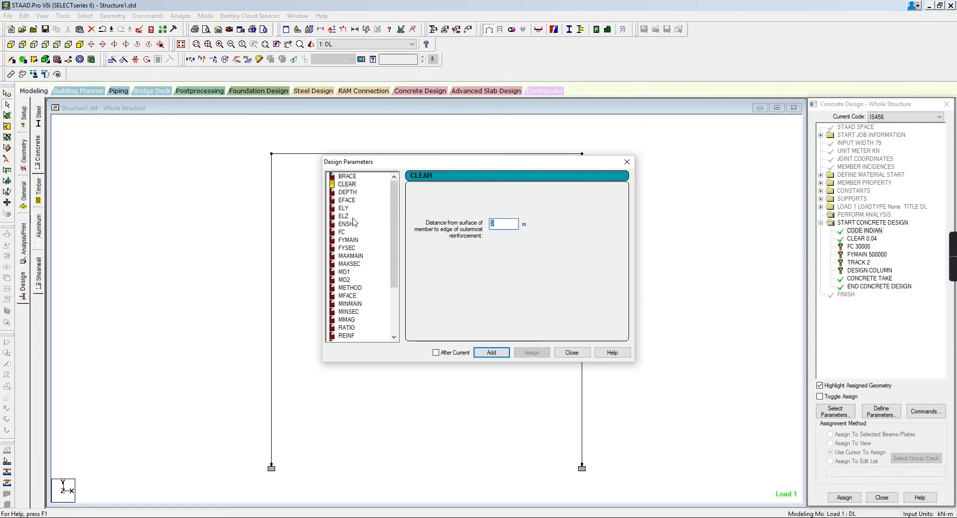
text(3)
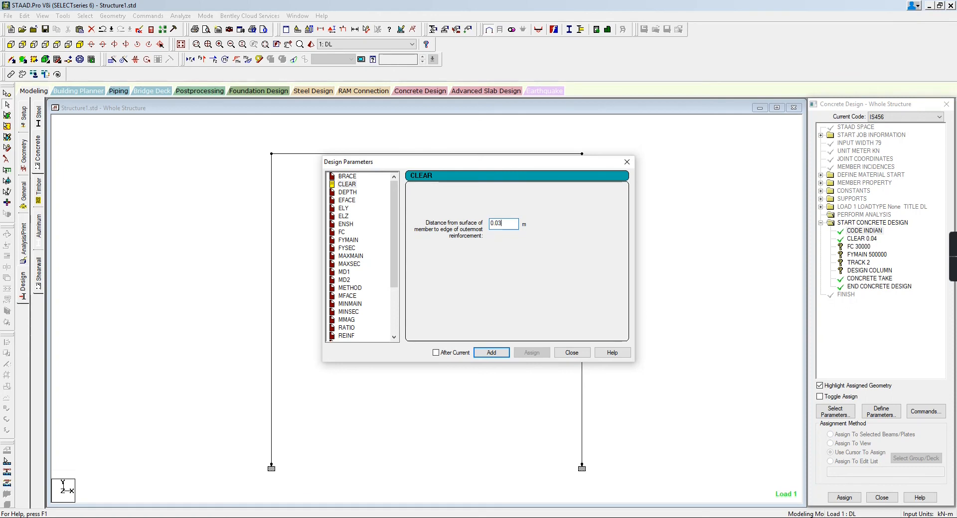
click(499, 355)
click(571, 353)
- Select the horizontal beam and assign the CLEAR 0.03 parameter to it
drag(367, 132, 432, 219)
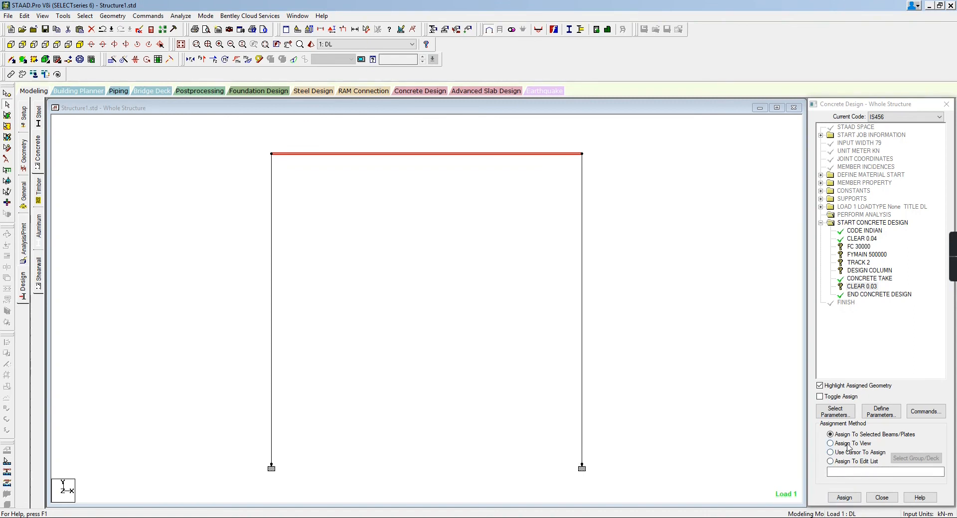
click(844, 498)
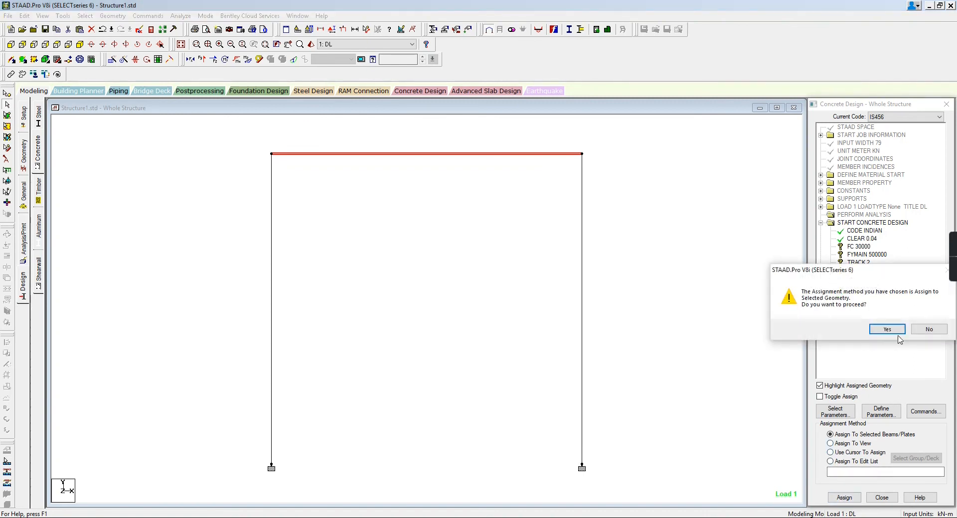
click(892, 329)
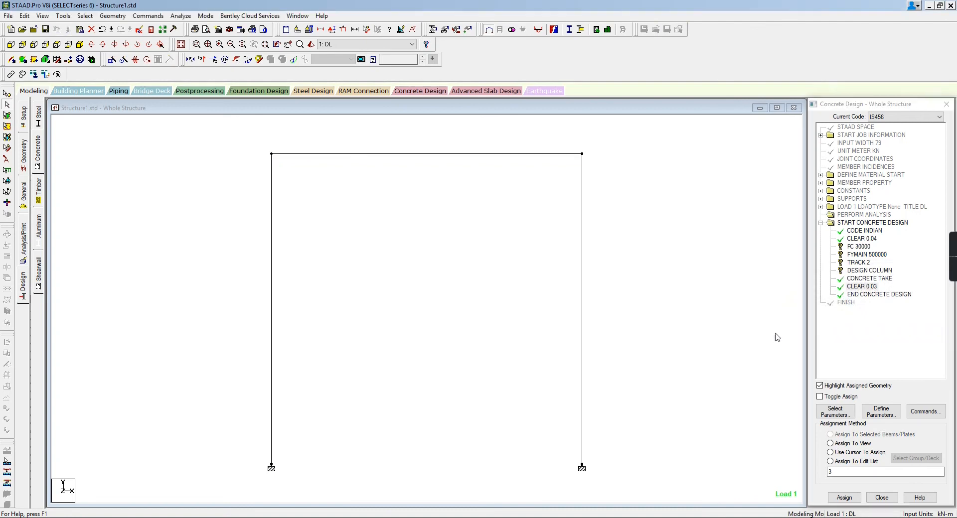
- Assign the FC 30000 parameter to all members in the view
click(866, 248)
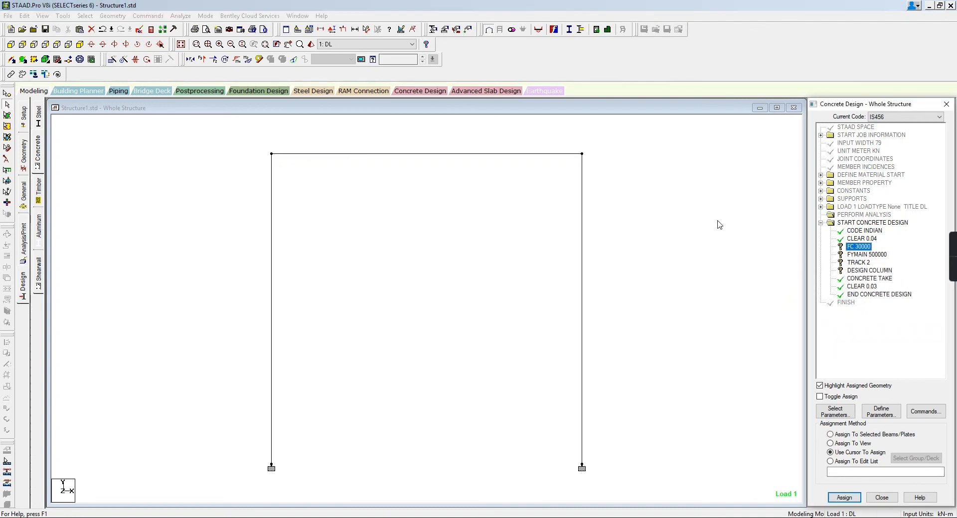
click(698, 234)
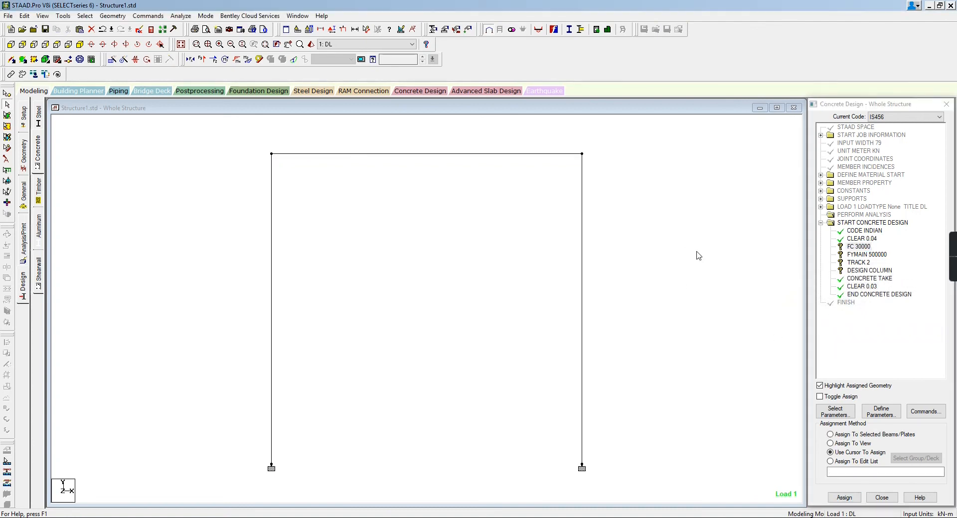
click(840, 444)
click(844, 498)
click(887, 327)
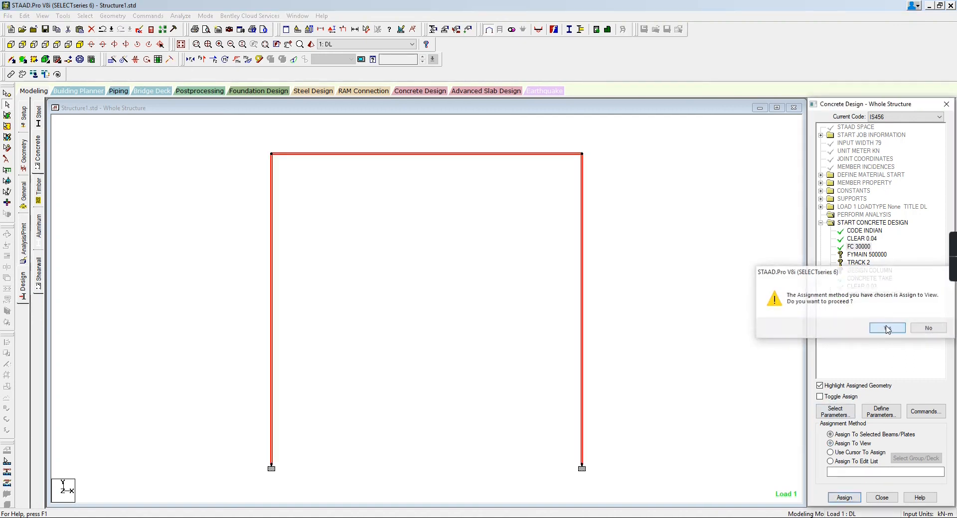
- Assign the FYMAIN 500000 parameter to all members in the view
click(865, 255)
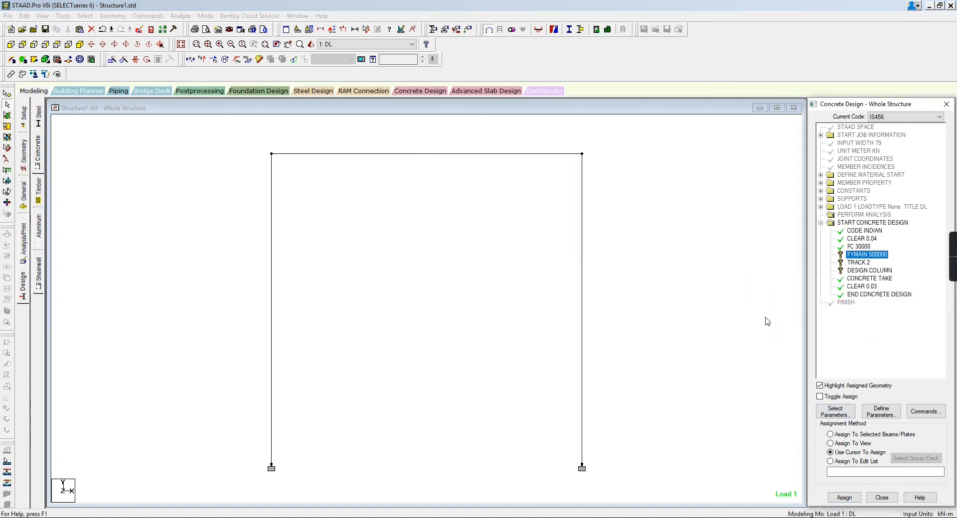
click(831, 444)
click(844, 498)
click(886, 328)
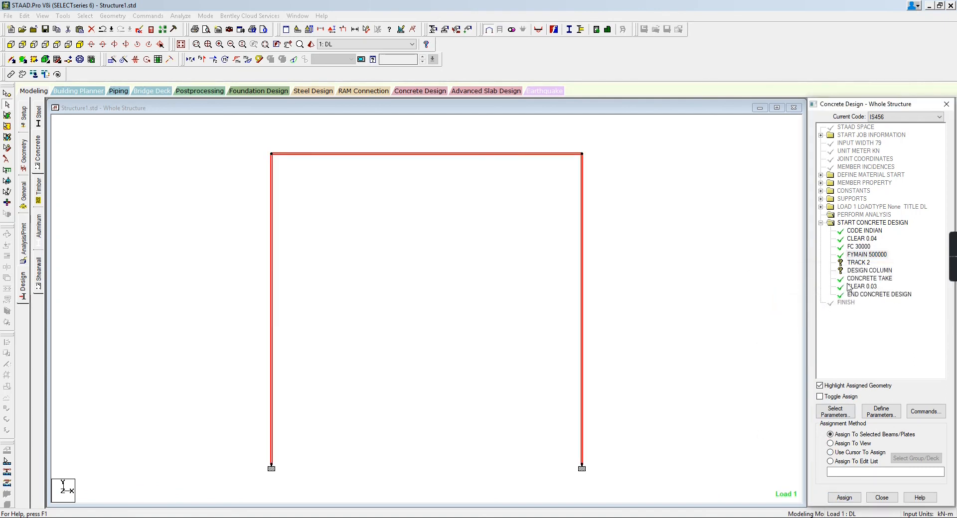
- Assign the TRACK 2 parameter to all members in the view
click(859, 264)
click(853, 444)
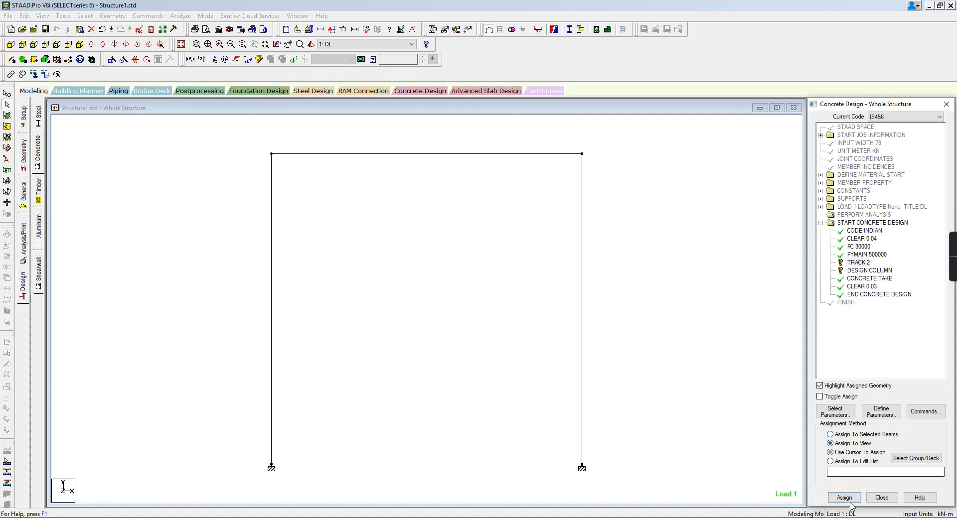
click(845, 498)
click(888, 328)
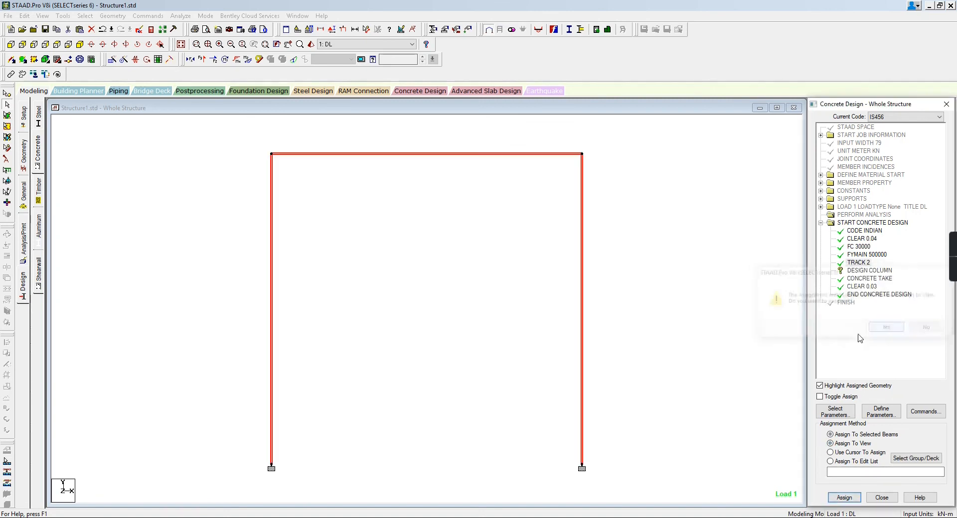
- Select both columns and assign the DESIGN COLUMN command to the selected members
click(869, 272)
drag(665, 312, 98, 392)
drag(634, 298, 206, 385)
click(837, 444)
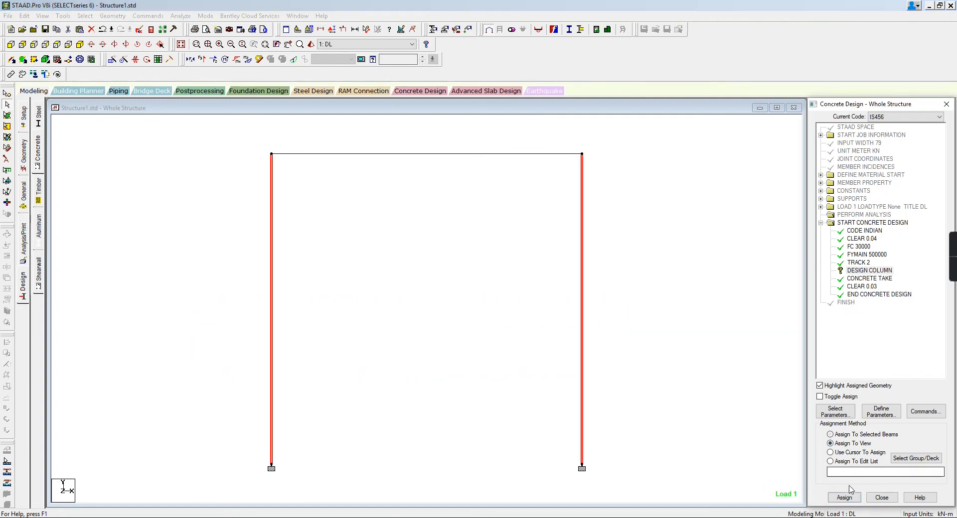
click(846, 436)
click(846, 496)
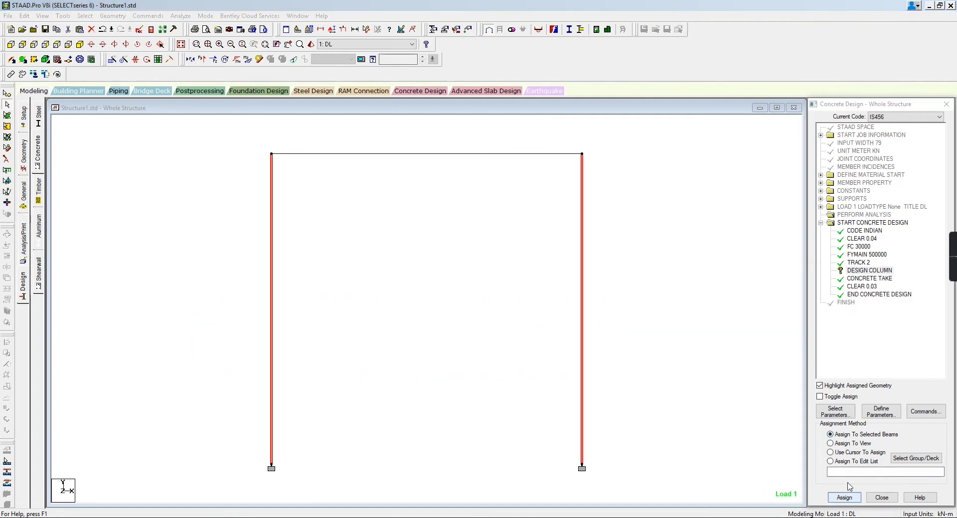
click(868, 327)
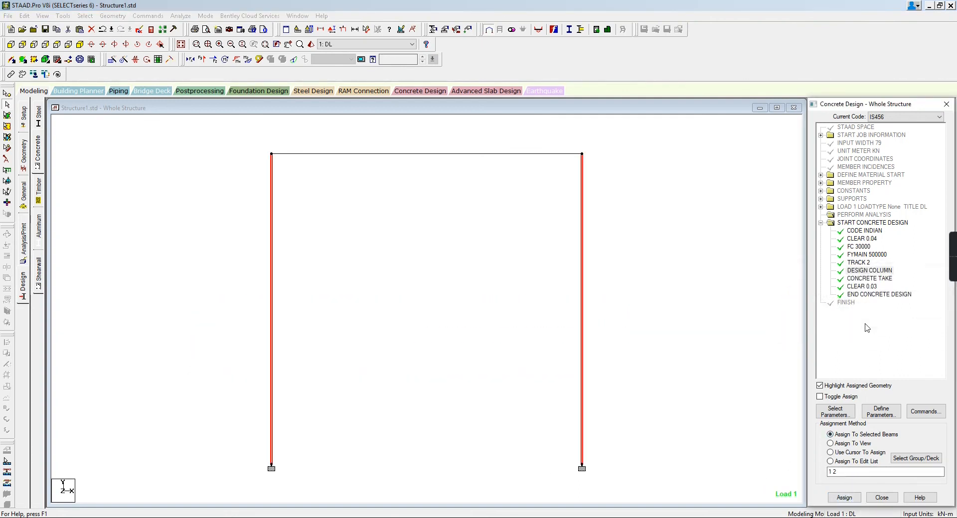
click(925, 412)
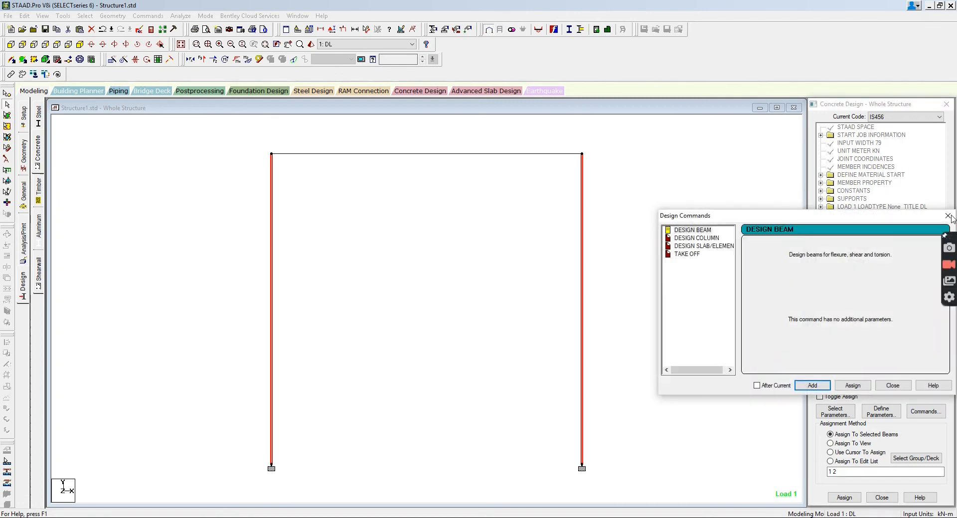
click(892, 385)
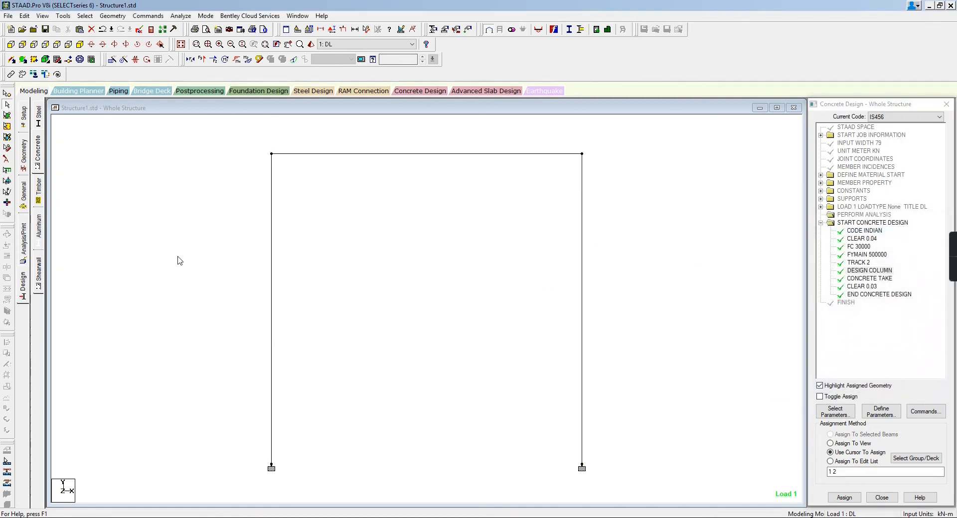
- Run the analysis, saving the modified structure first, and open the output file when it finishes
click(180, 15)
click(199, 29)
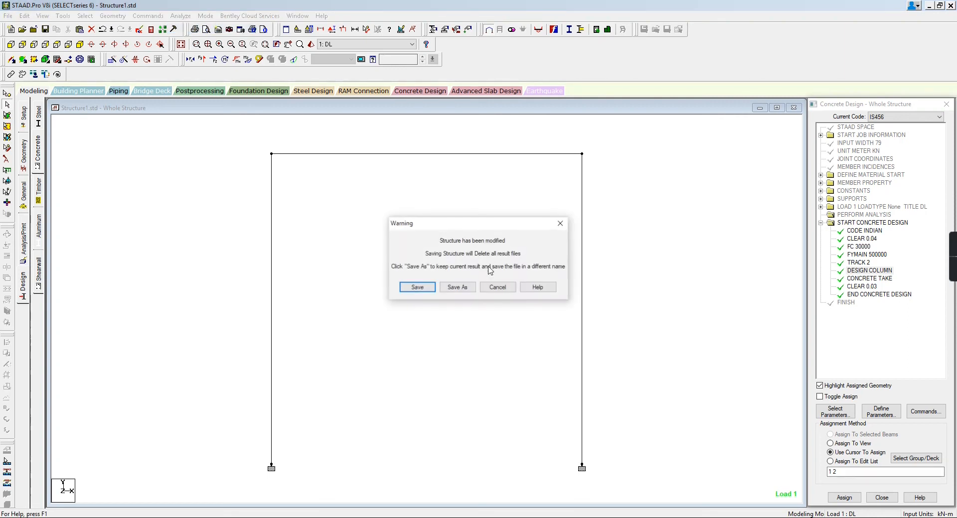
click(418, 287)
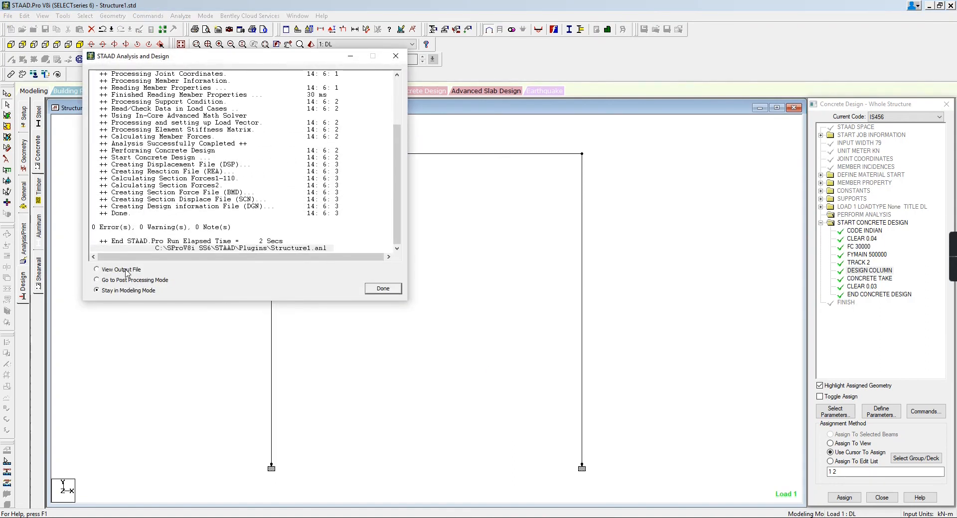
click(382, 289)
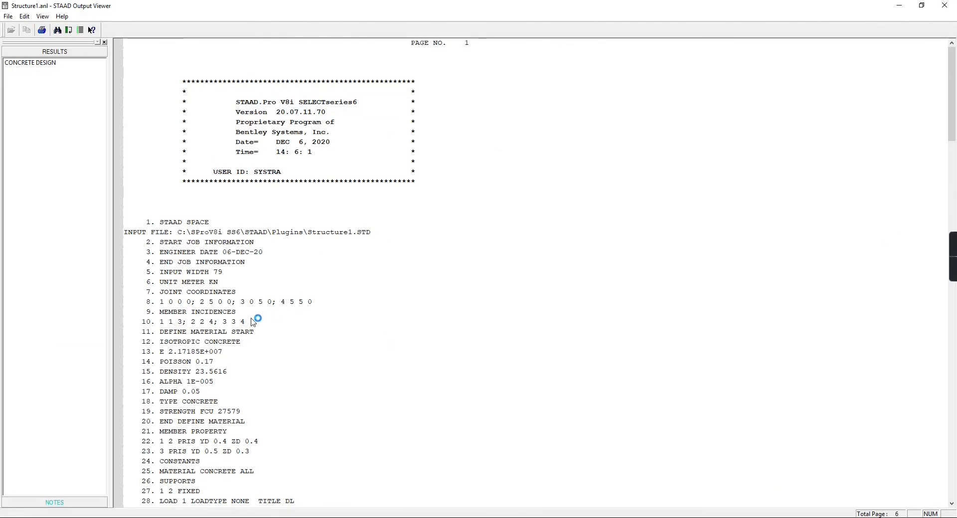
- Go to the concrete design section of the output and examine column 1's design forces, reinforcement, section capacity and interaction ratio
scroll(253, 321, down, 6)
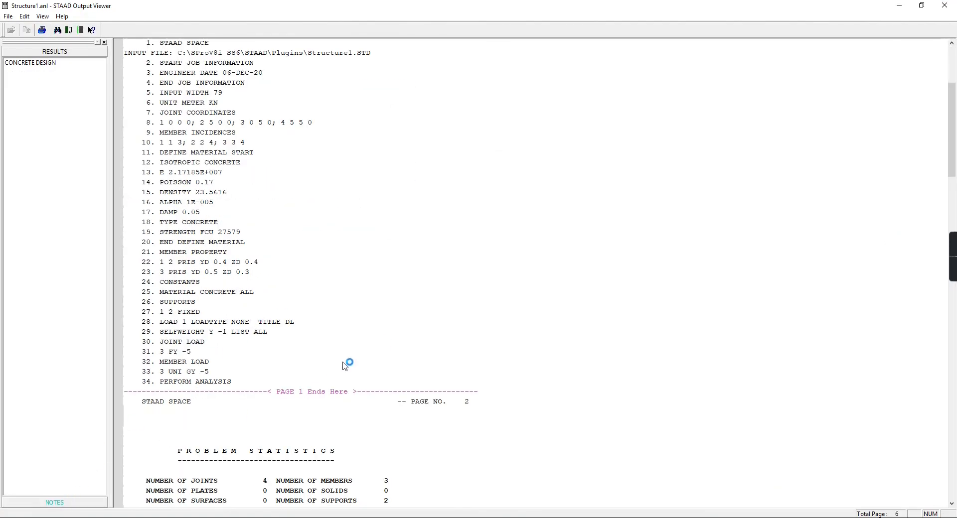
click(38, 63)
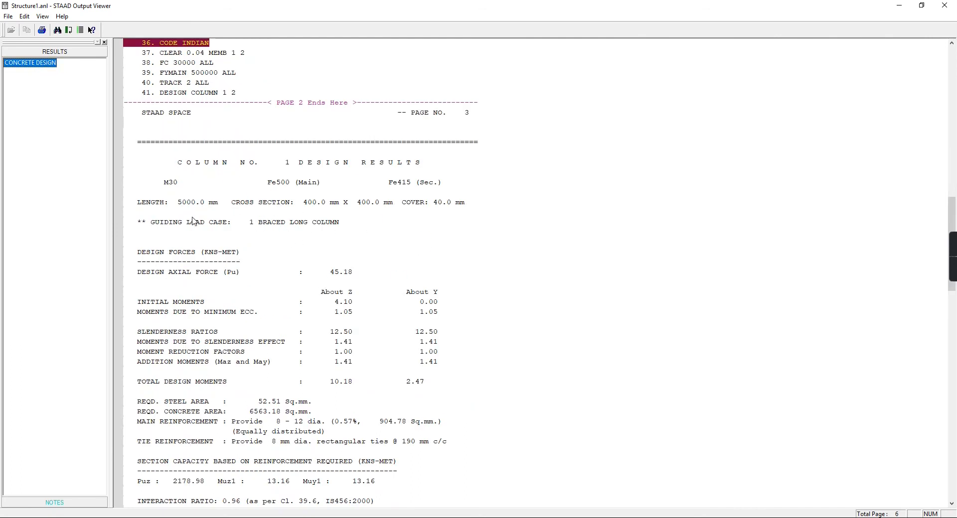
scroll(165, 230, down, 2)
scroll(175, 233, down, 4)
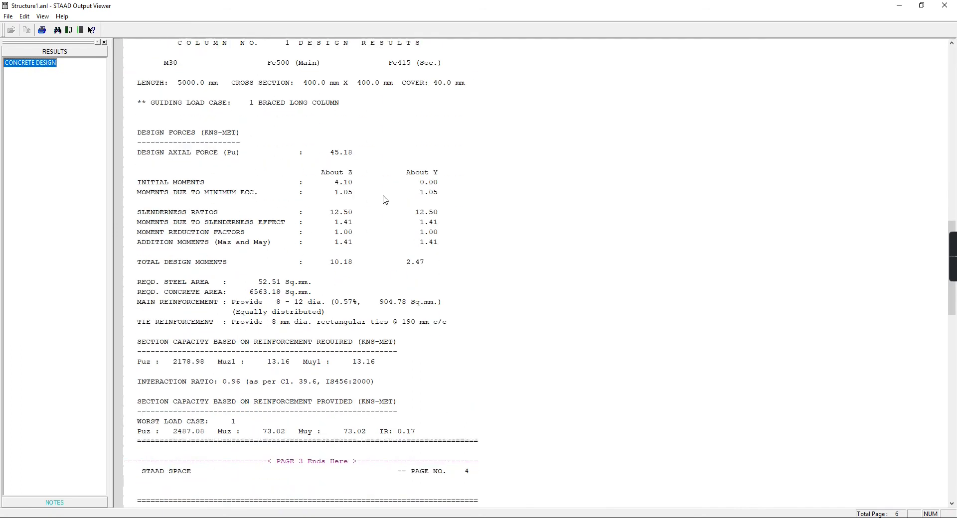
scroll(229, 239, down, 1)
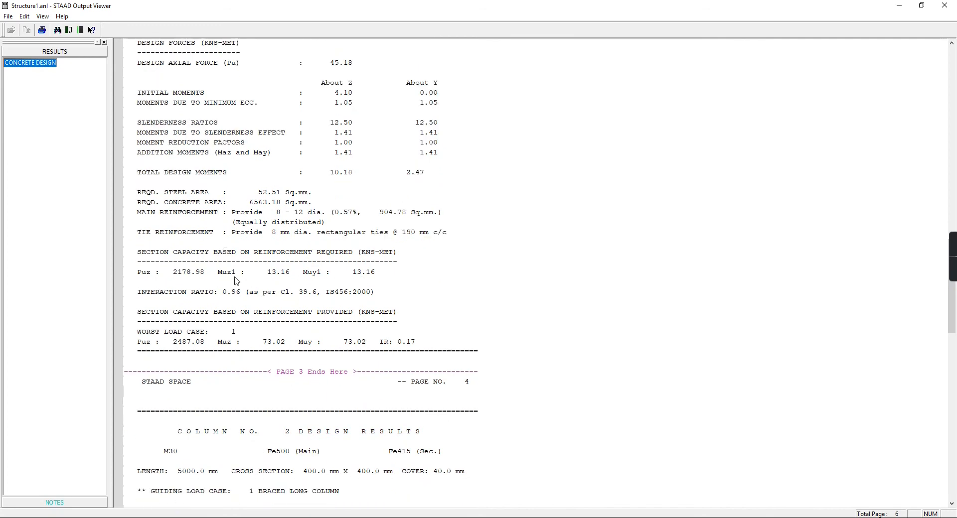
scroll(338, 284, down, 1)
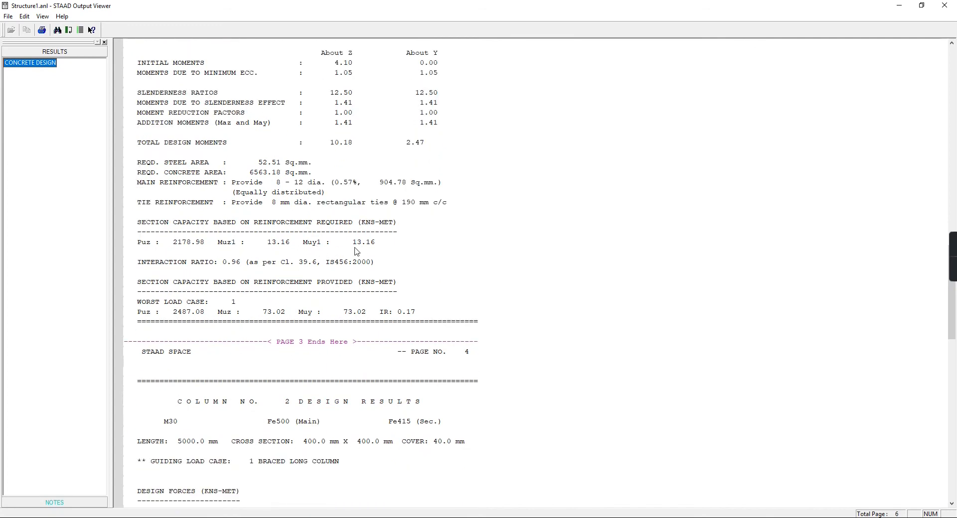
scroll(355, 253, down, 1)
scroll(204, 305, down, 1)
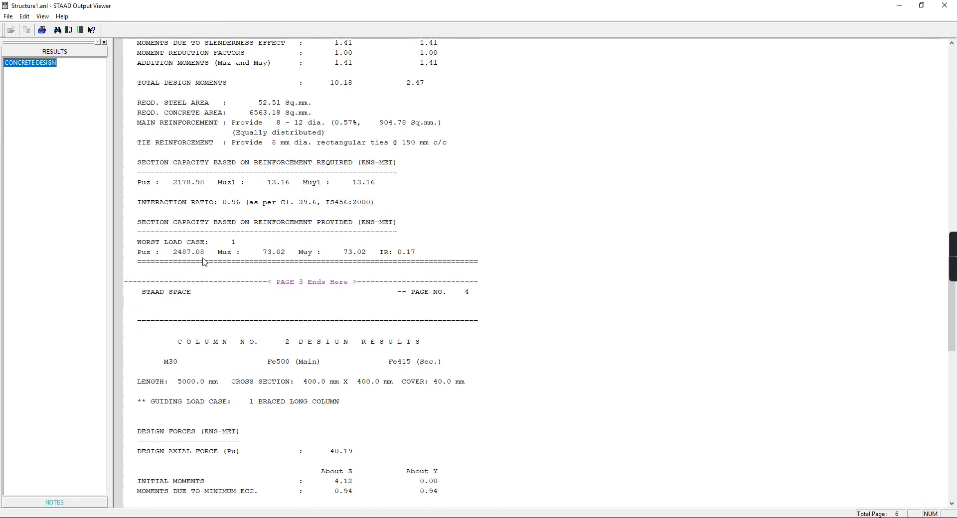
scroll(203, 262, down, 1)
scroll(233, 240, down, 4)
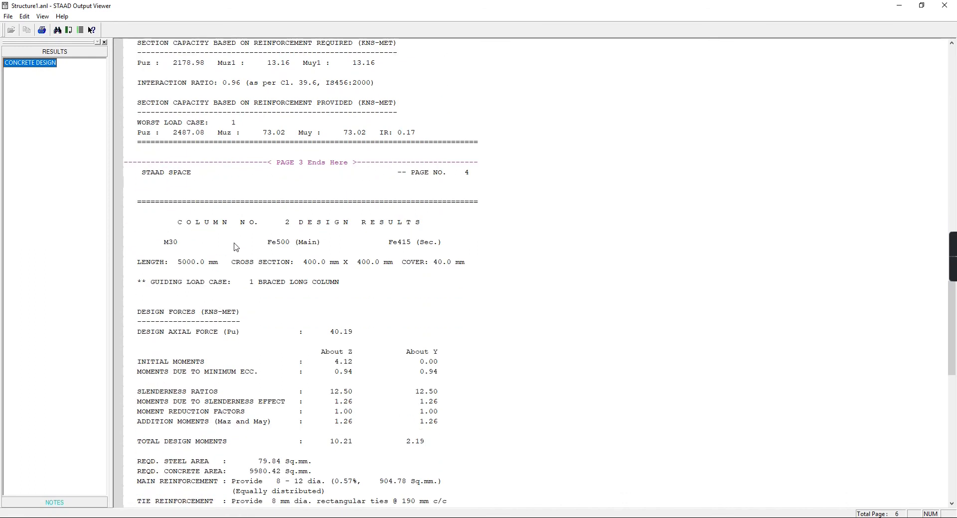
- Compare the design results of columns 1 and 2 up to the concrete take-off section, and close the output file
scroll(236, 246, up, 8)
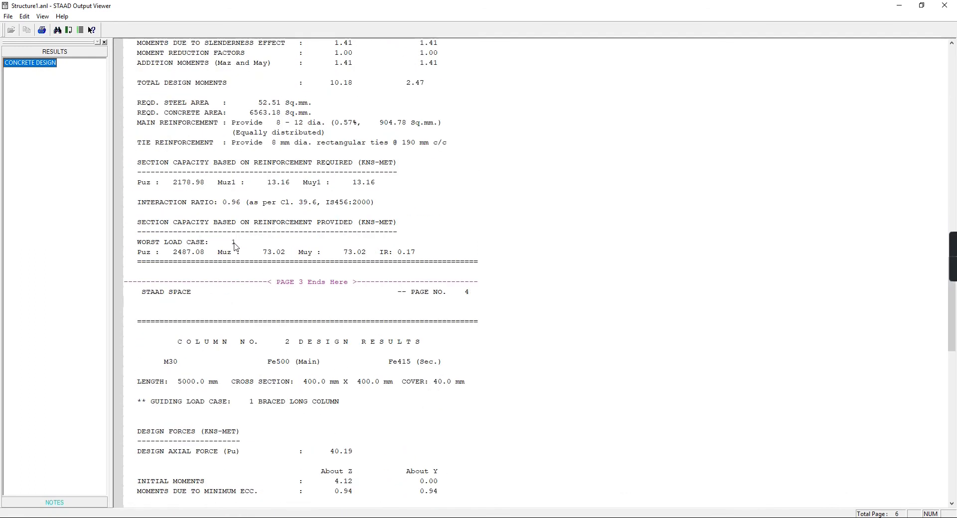
scroll(236, 247, up, 3)
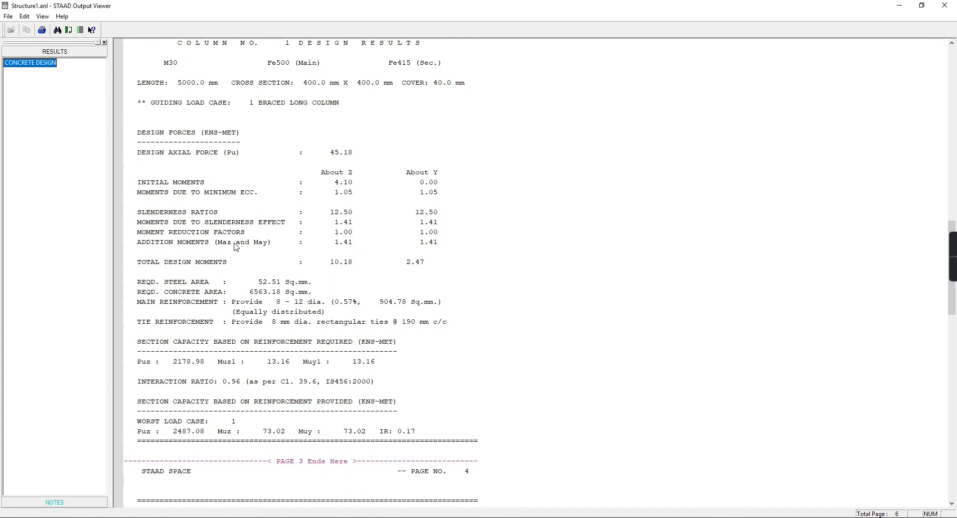
scroll(236, 247, down, 17)
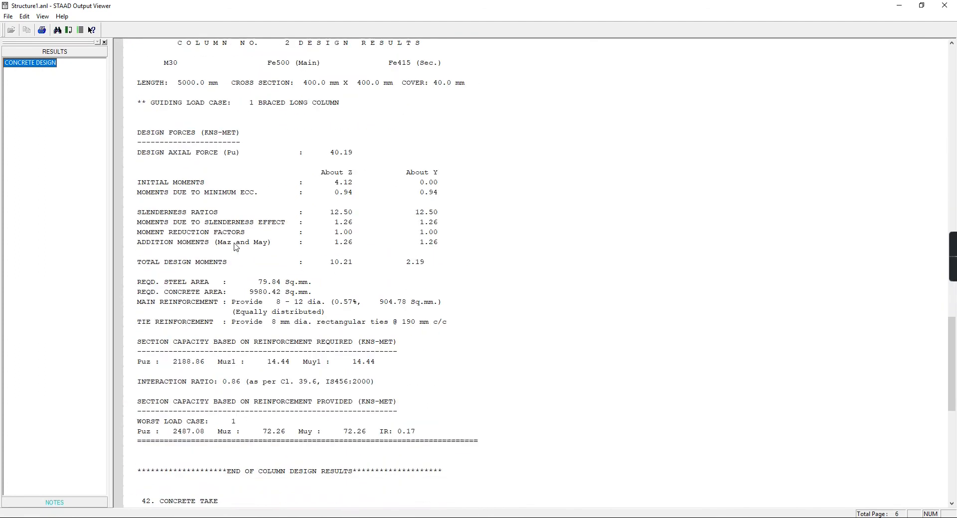
scroll(236, 247, down, 8)
scroll(525, 271, up, 6)
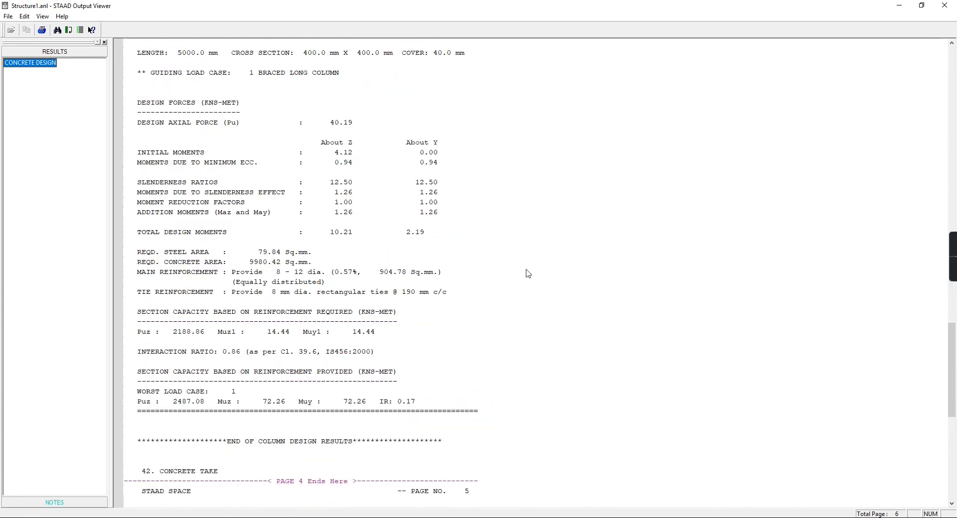
click(945, 5)
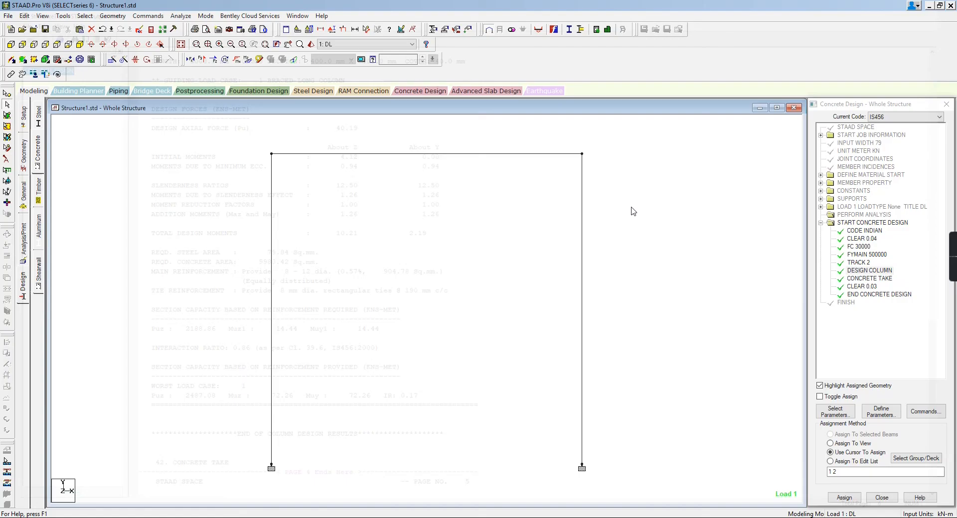
- Open the member details of column 2 and examine its concrete design section, design loads and parameters
double_click(583, 260)
click(529, 164)
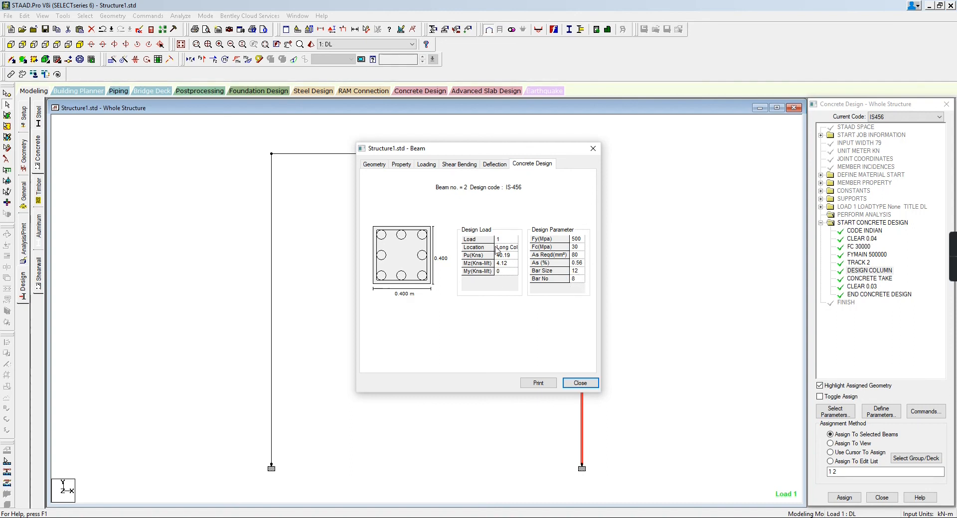
- Close column 2's member details, examine the concrete design section of column 1's member details, and close them
click(579, 383)
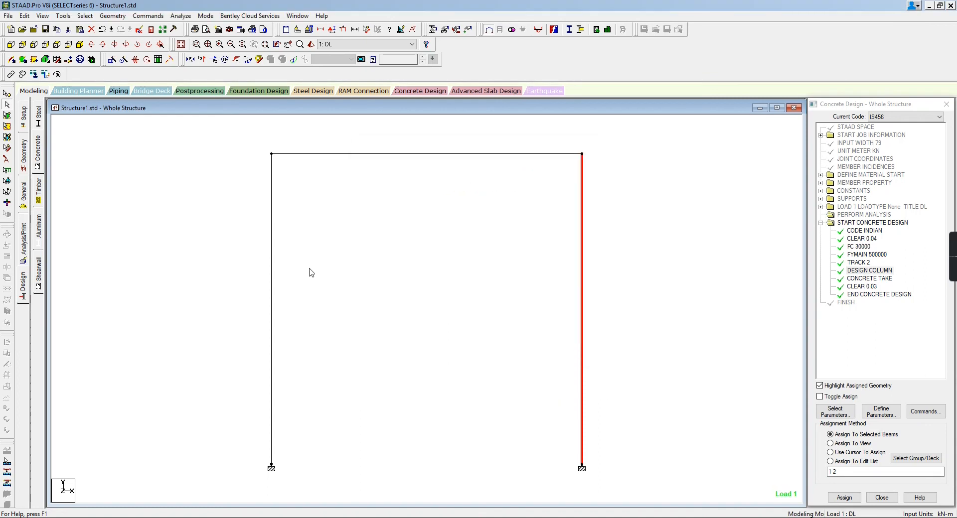
click(275, 260)
double_click(276, 255)
click(541, 164)
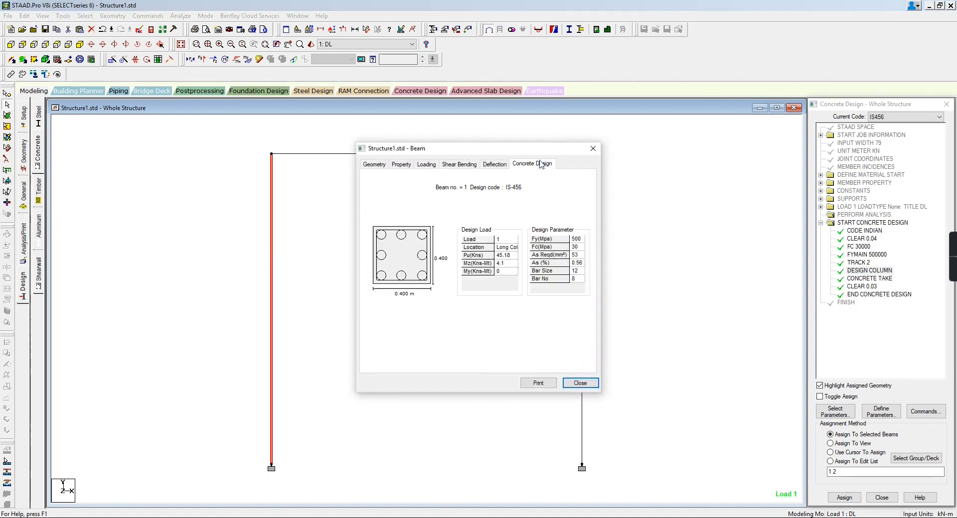
click(593, 148)
- Open the member details of column 2 again to view its geometry, and close them
drag(230, 222, 696, 391)
double_click(583, 315)
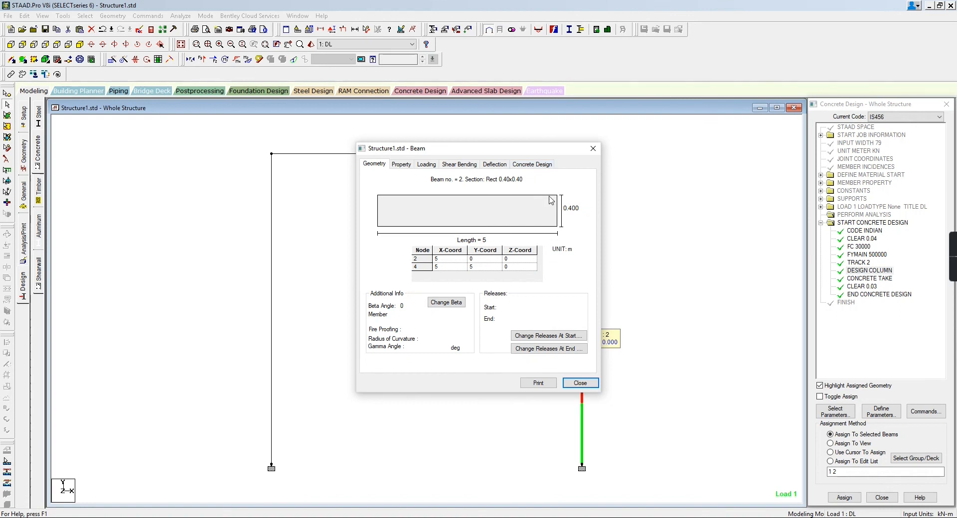
click(593, 149)
drag(330, 346, 156, 392)
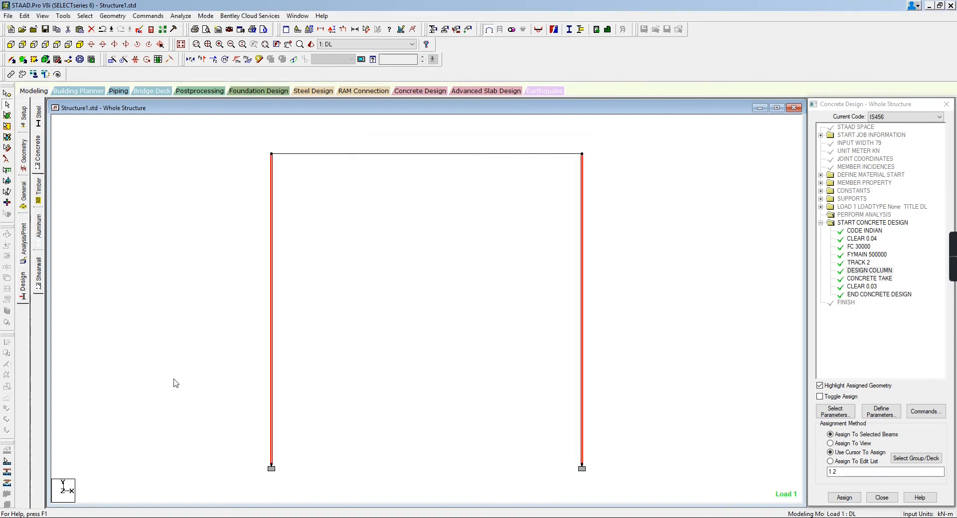
- Reopen the analysis output file, review column 1's results in the concrete design section, and close the file
click(152, 30)
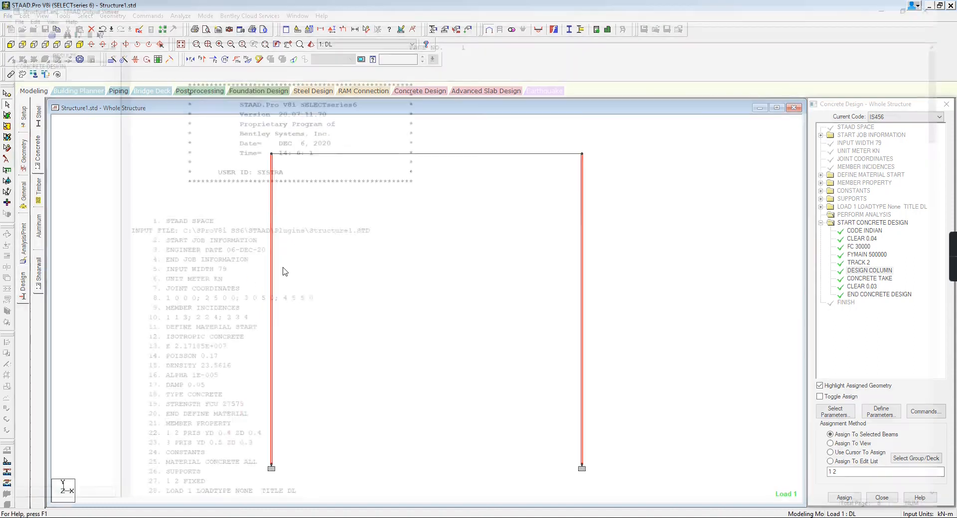
click(74, 60)
scroll(274, 197, down, 3)
scroll(334, 265, up, 3)
scroll(323, 358, down, 5)
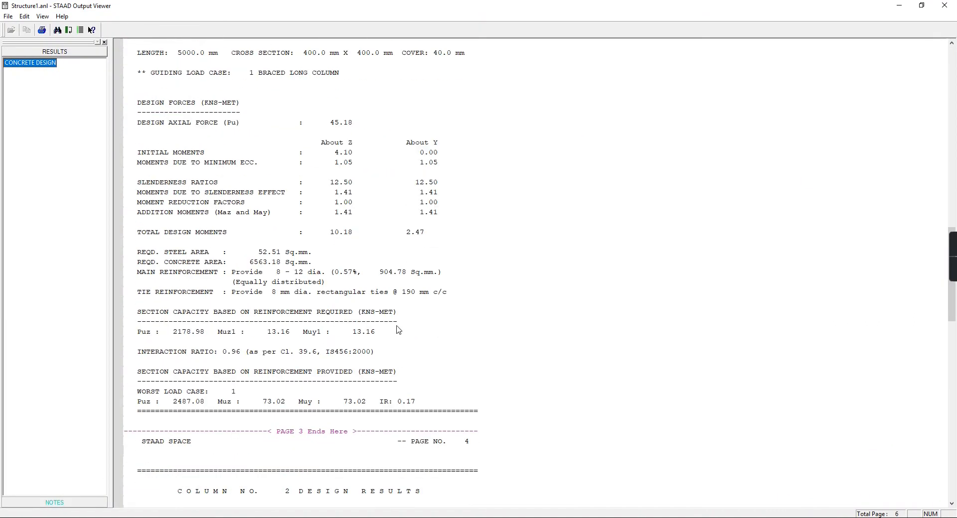
scroll(343, 301, up, 5)
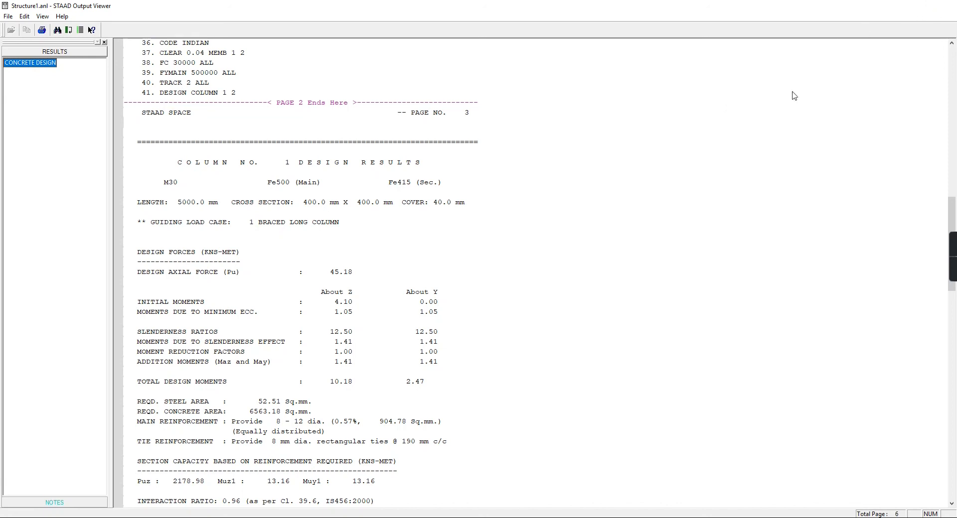
click(944, 6)
drag(191, 192, 145, 224)
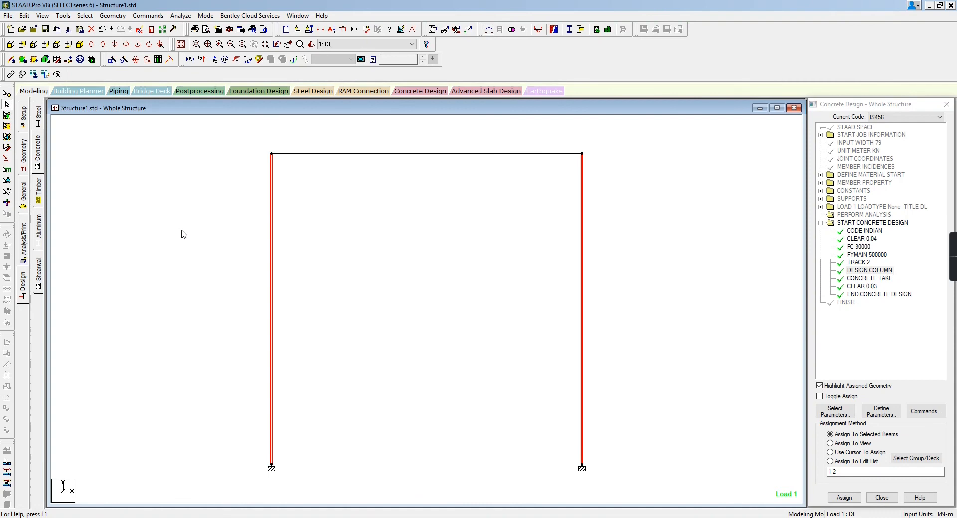